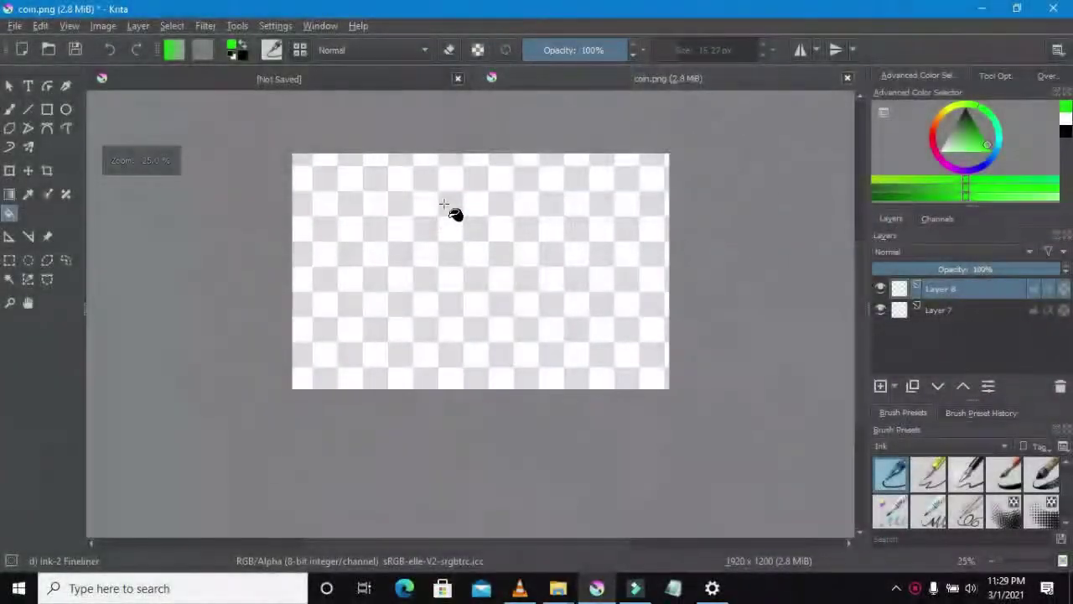
Draw a green rounded square outline in the upper left with the Rectangle tool.
scroll(453, 214, "up", 1)
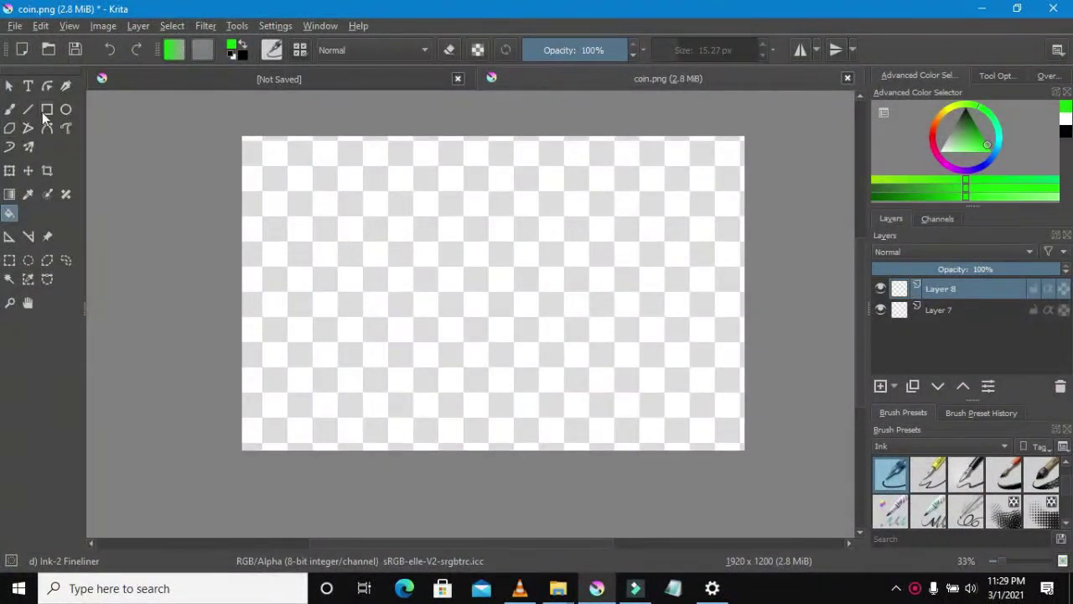
left_click(67, 109)
left_click(997, 77)
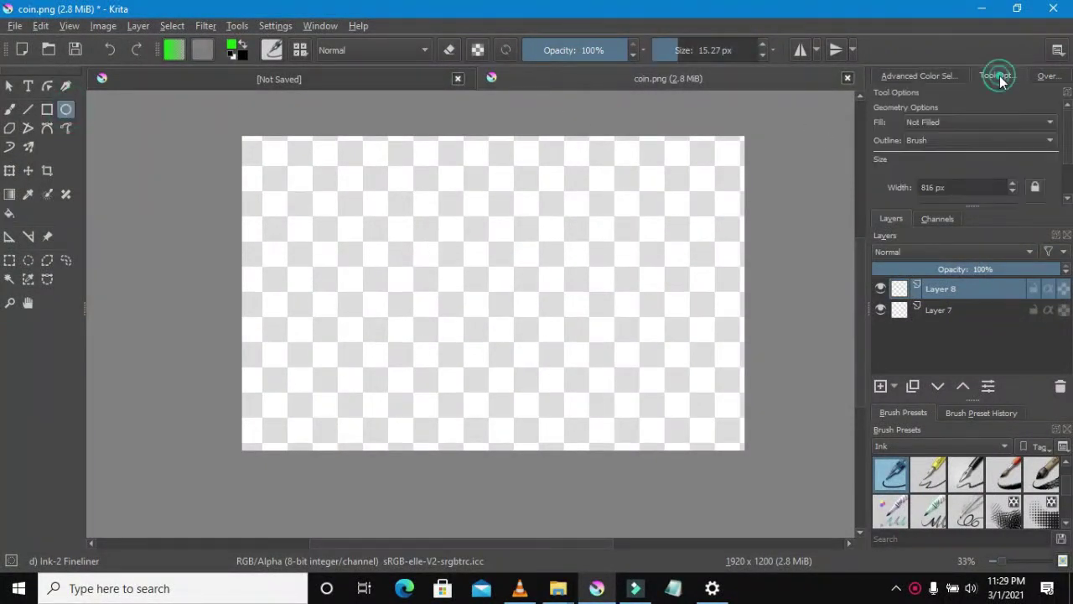
left_click(937, 75)
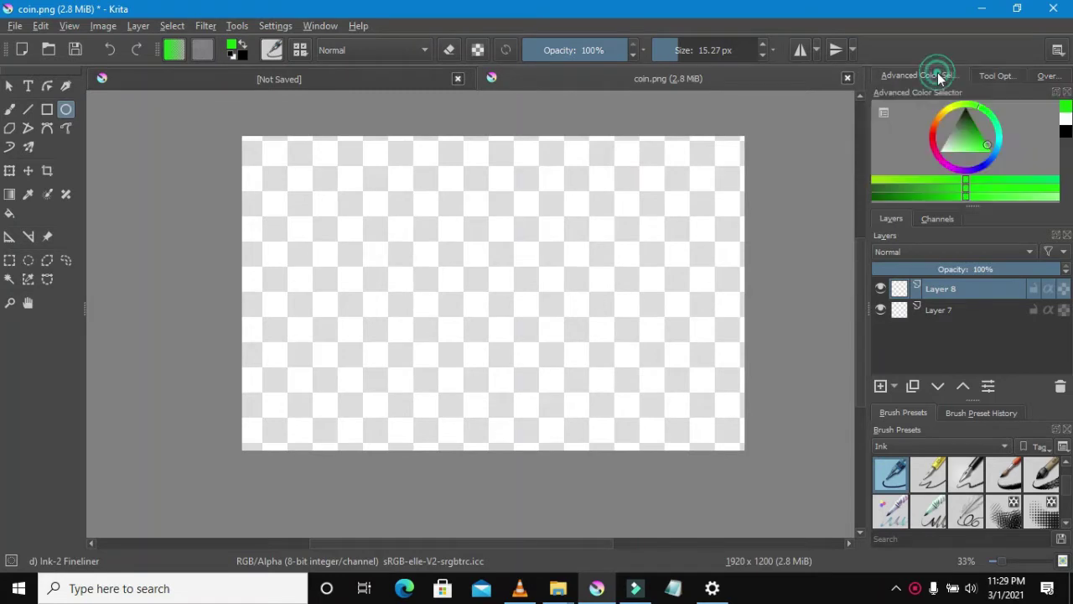
left_click(47, 109)
scroll(633, 233, "up", 1)
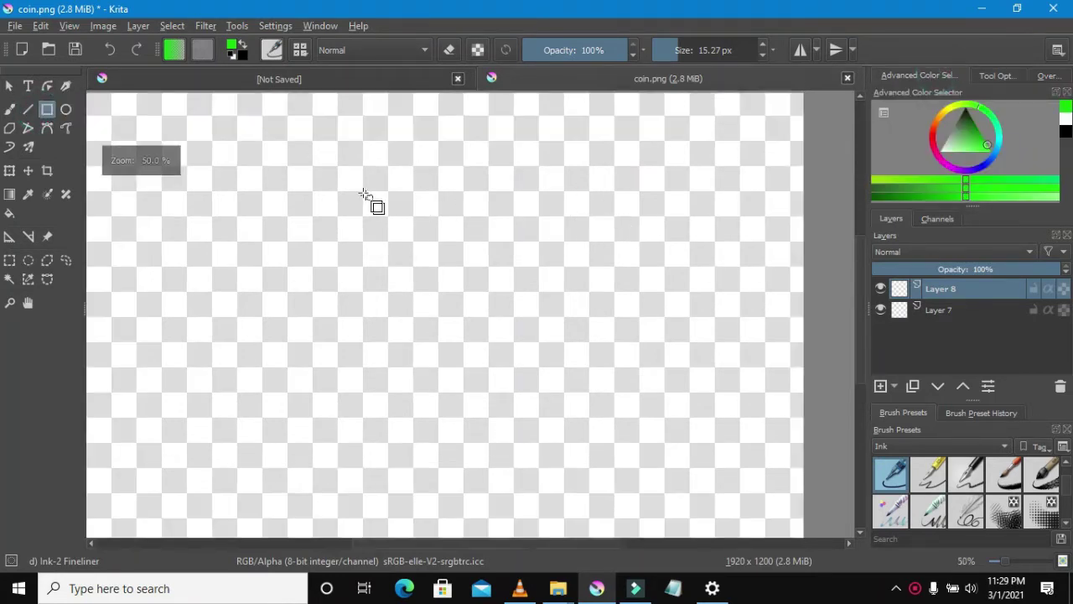
left_click_drag(307, 175, 425, 311)
Change the paint colour to cyan and undo the green outline square.
scroll(425, 301, "down", 3)
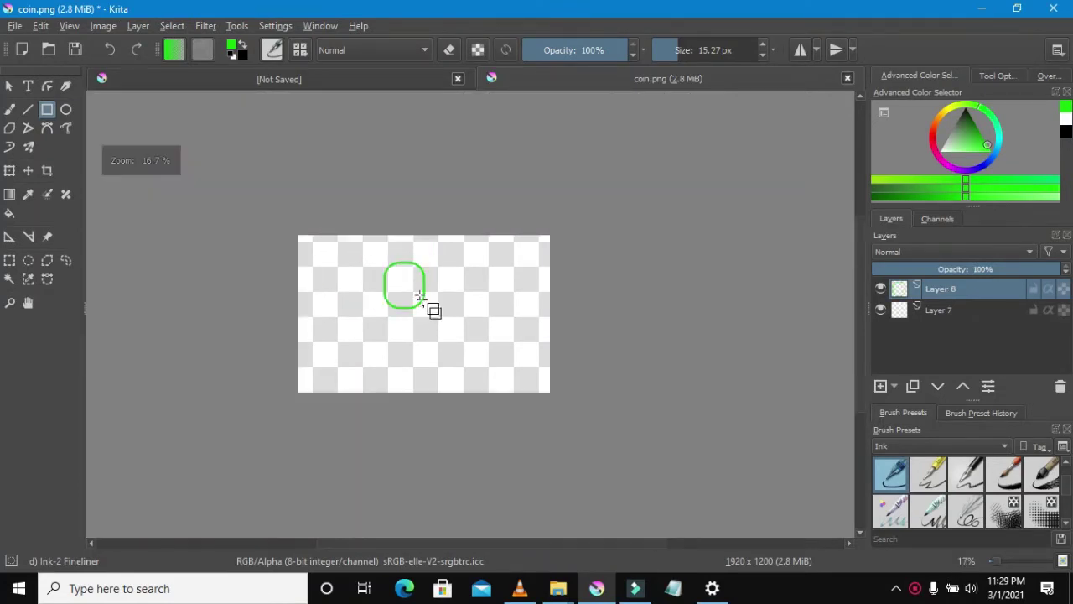
scroll(381, 257, "up", 2)
scroll(429, 303, "up", 1)
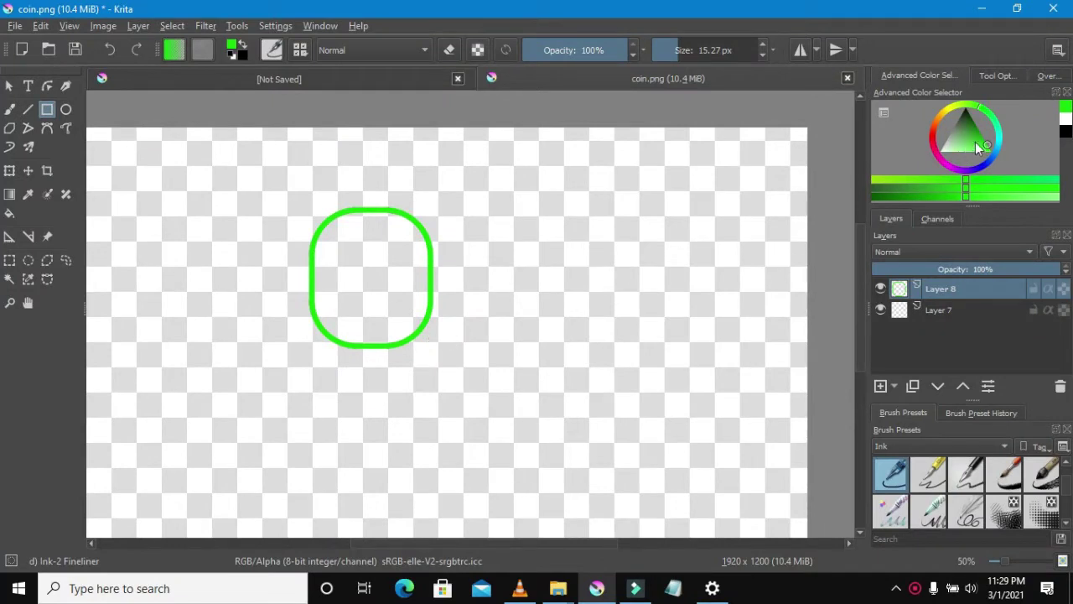
left_click(1000, 136)
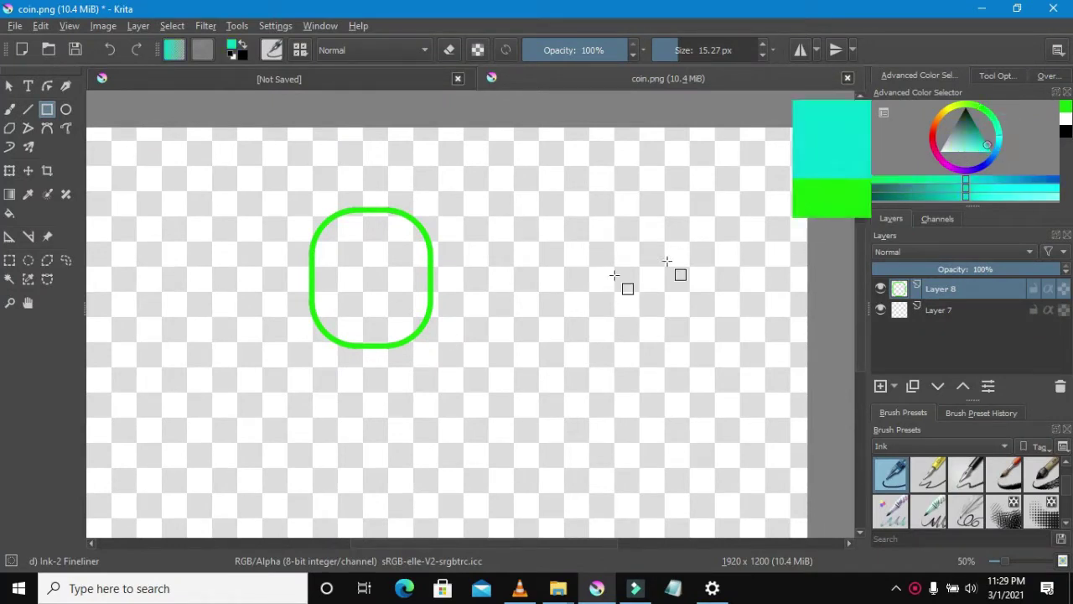
left_click(113, 49)
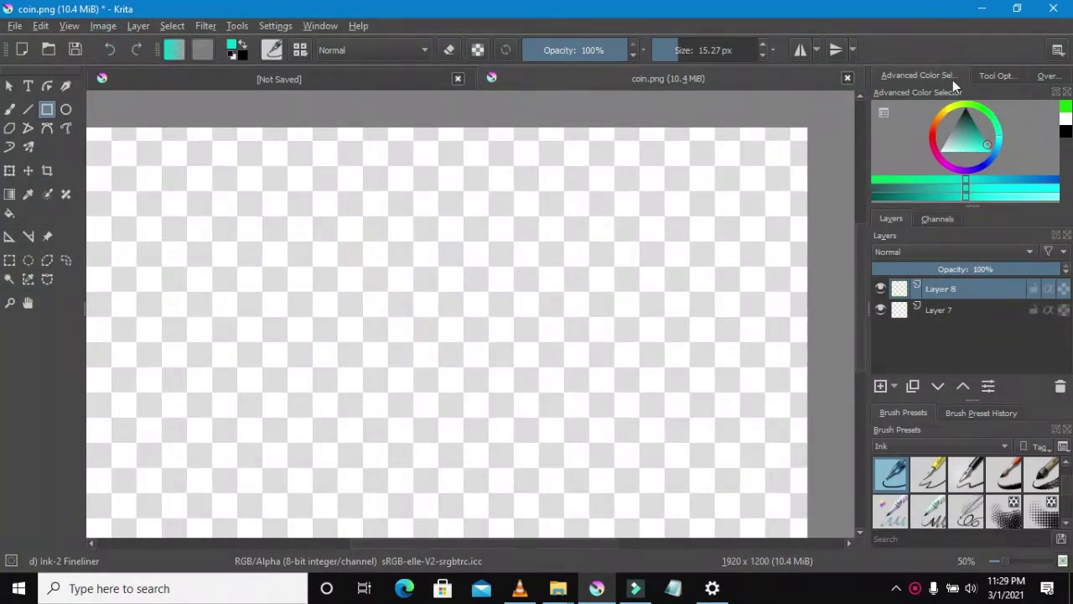
Set shape fill to Foreground Color and draw a solid cyan rounded square upper left.
left_click(996, 76)
left_click(958, 123)
left_click(955, 143)
left_click(224, 226)
left_click_drag(278, 256, 398, 389)
Switch the foreground colour to green on the colour wheel.
scroll(397, 389, "down", 3)
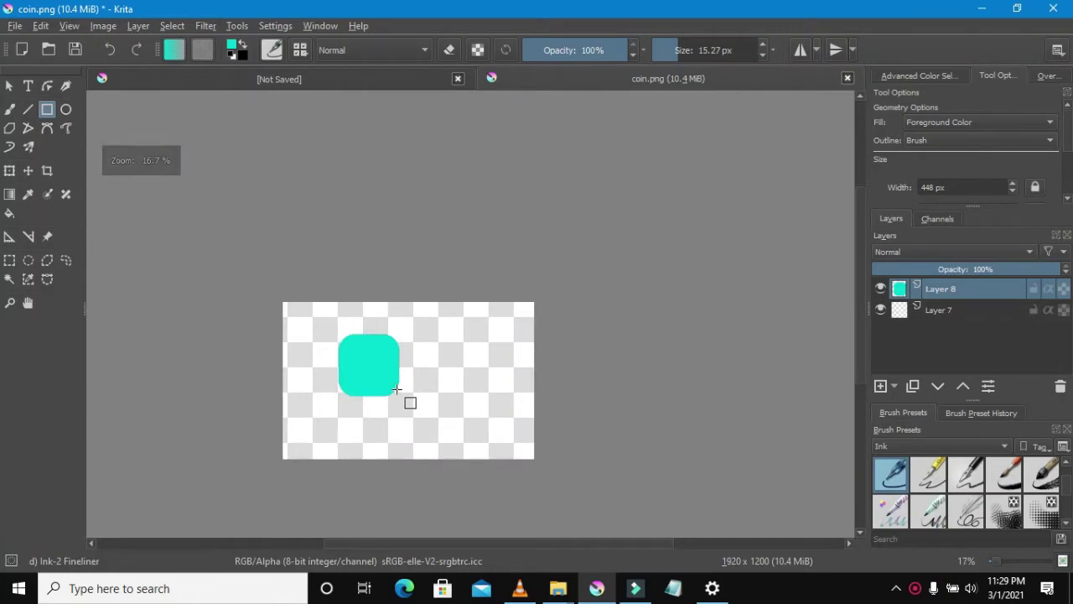
scroll(397, 389, "up", 2)
left_click(920, 75)
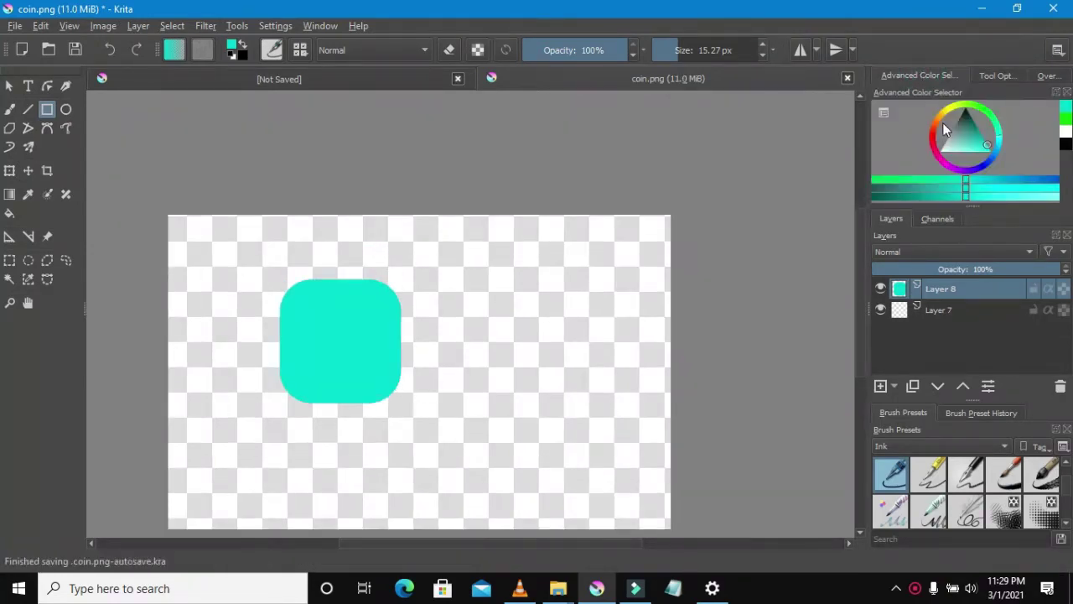
left_click(972, 105)
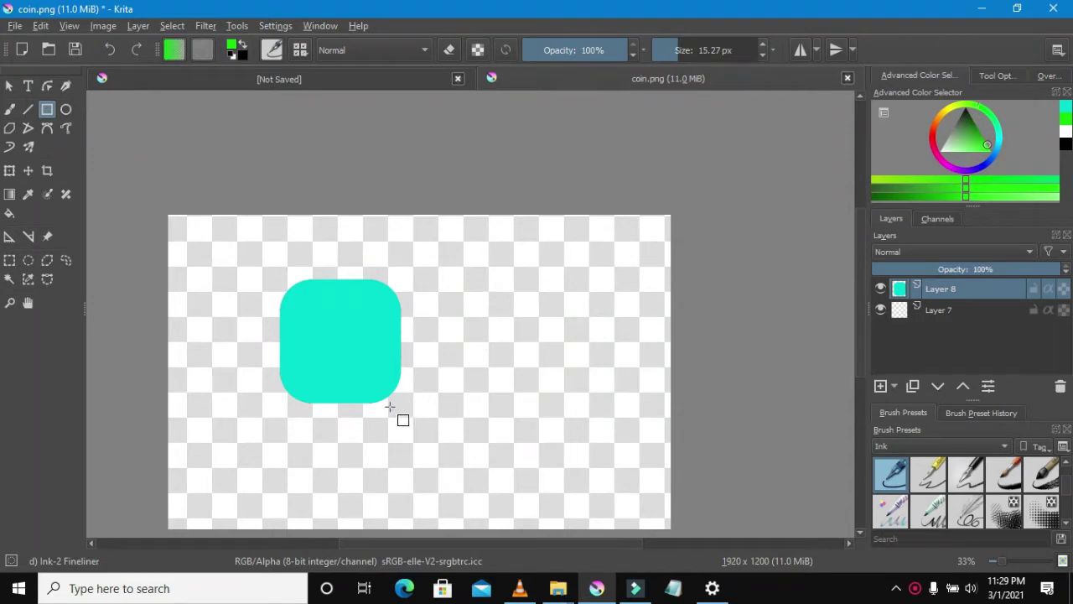
left_click_drag(389, 407, 496, 478)
scroll(450, 434, "down", 2)
scroll(445, 389, "up", 1)
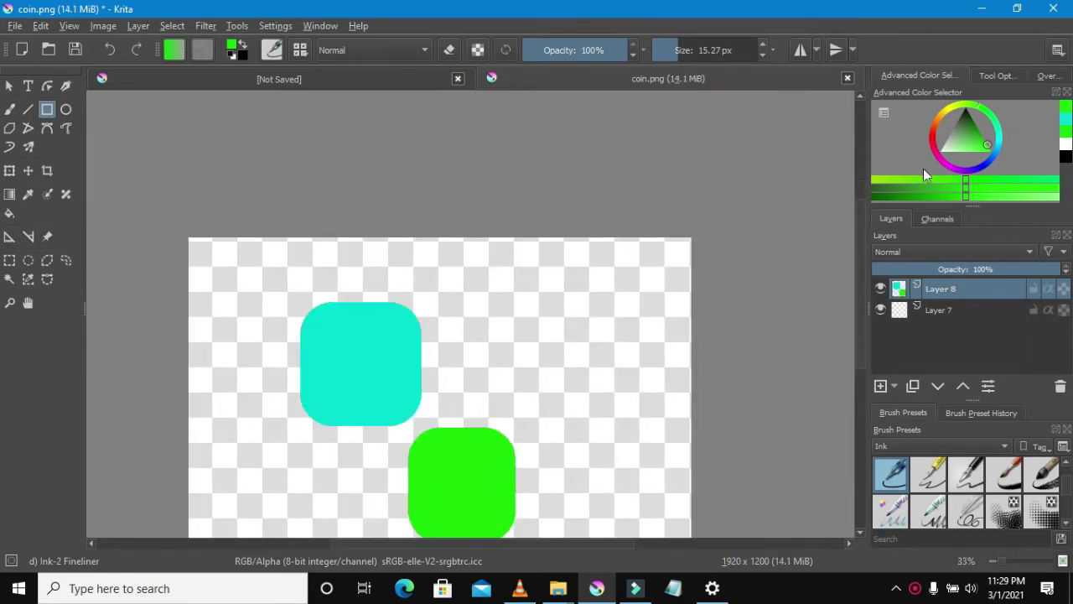
left_click(932, 143)
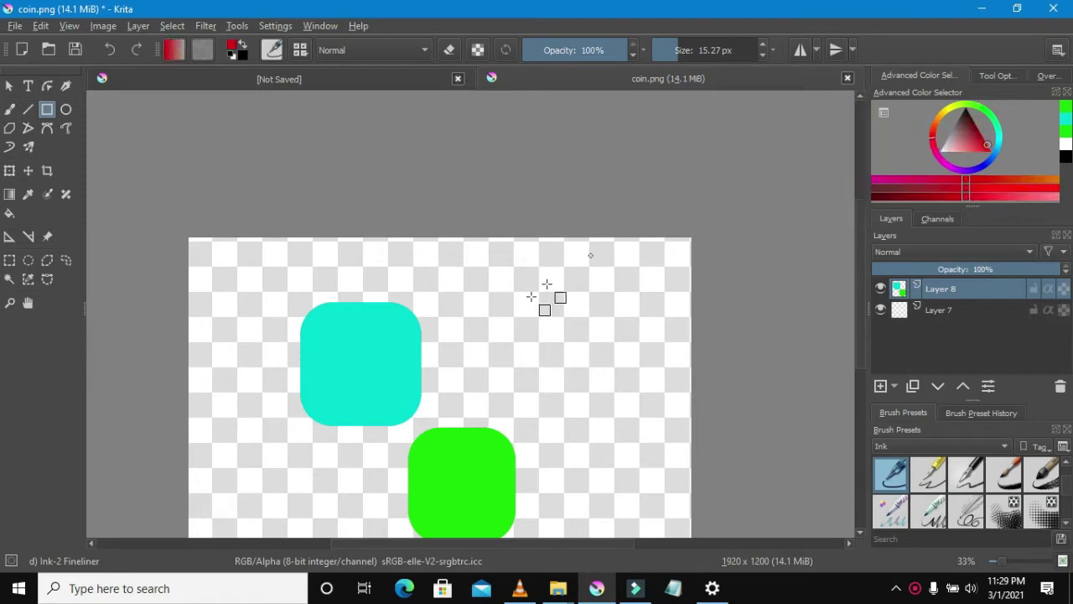
left_click_drag(429, 324, 508, 387)
left_click(108, 48)
Undo the green and cyan squares, add new layers, and draw a solid red rounded square on Layer 10.
left_click(106, 47)
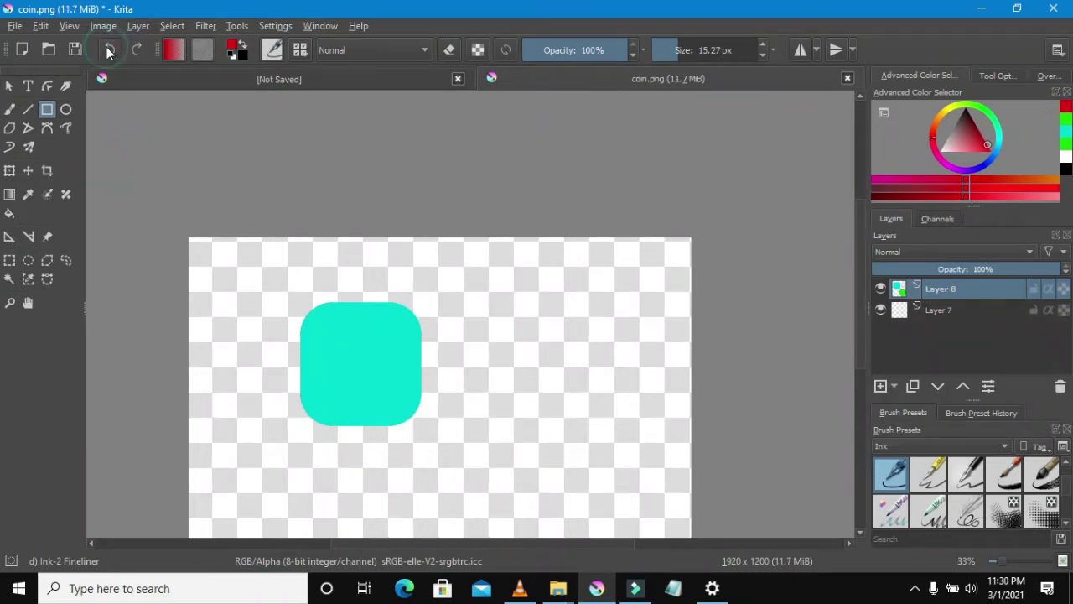
left_click(106, 47)
left_click(880, 386)
left_click(880, 387)
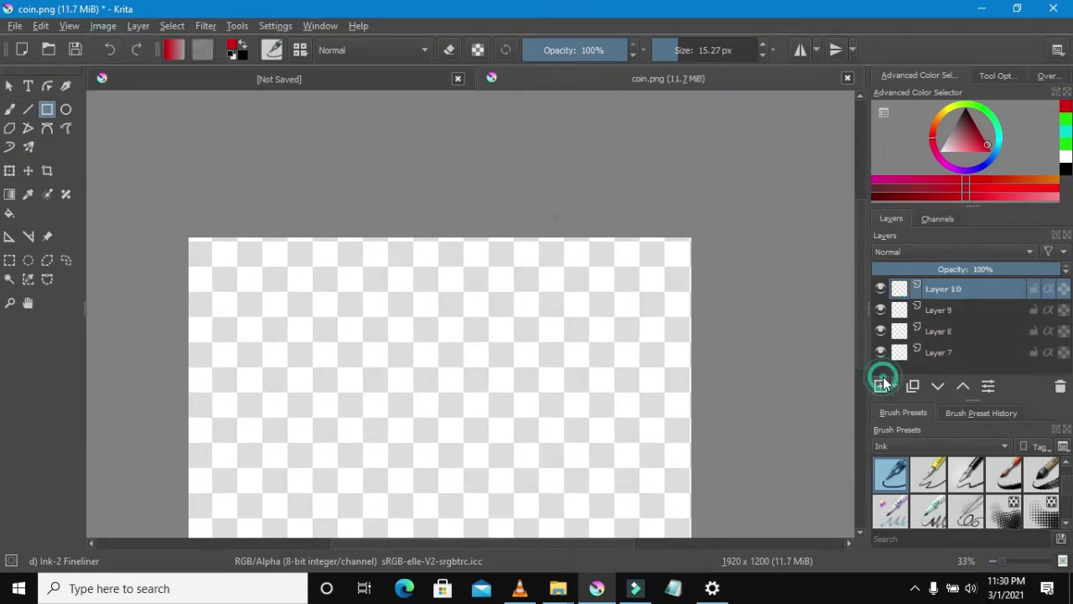
left_click_drag(323, 294, 430, 411)
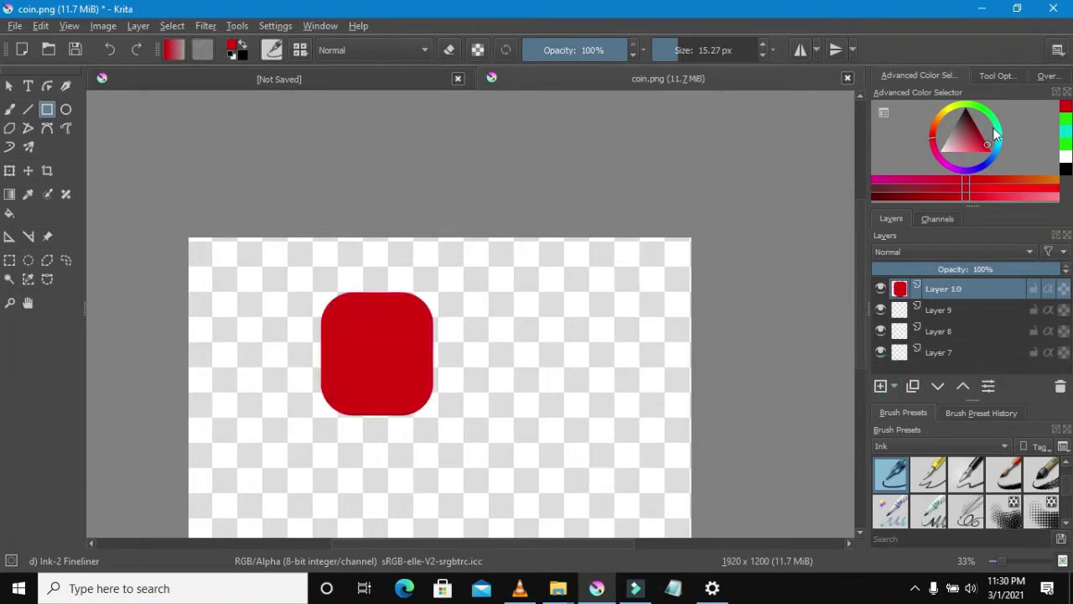
Draw a cyan rounded square on Layer 9 and move it to line up beside the red one.
left_click(1068, 133)
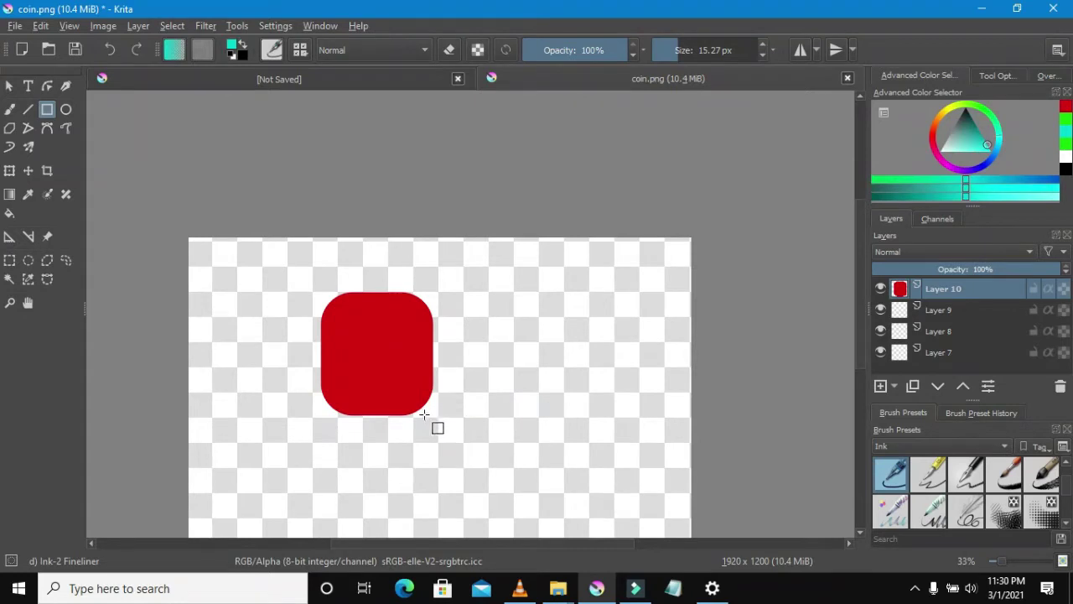
left_click(956, 309)
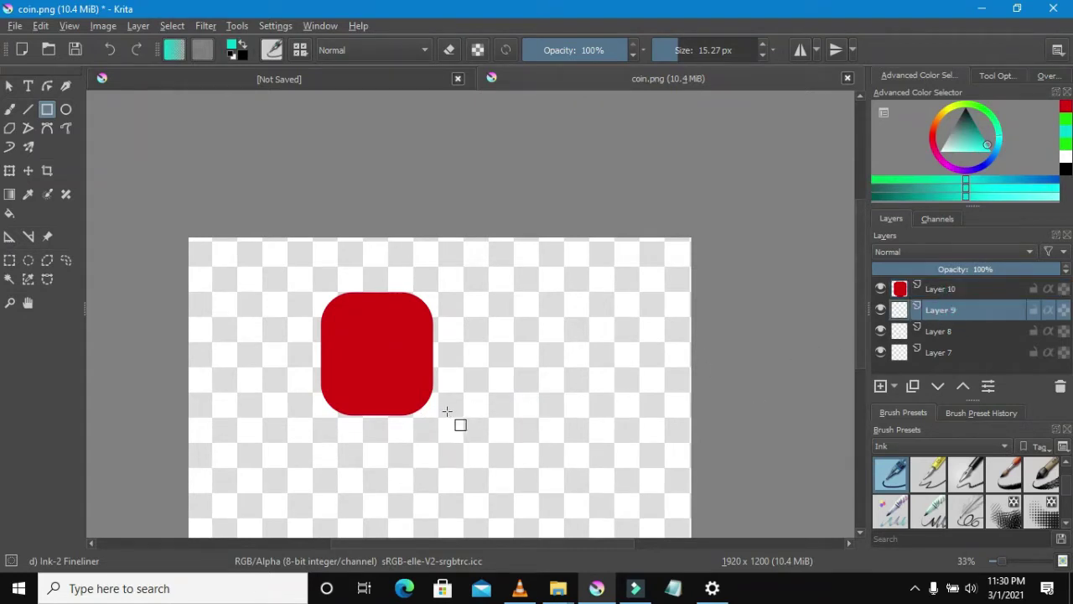
left_click_drag(439, 320, 547, 438)
scroll(527, 419, "down", 2)
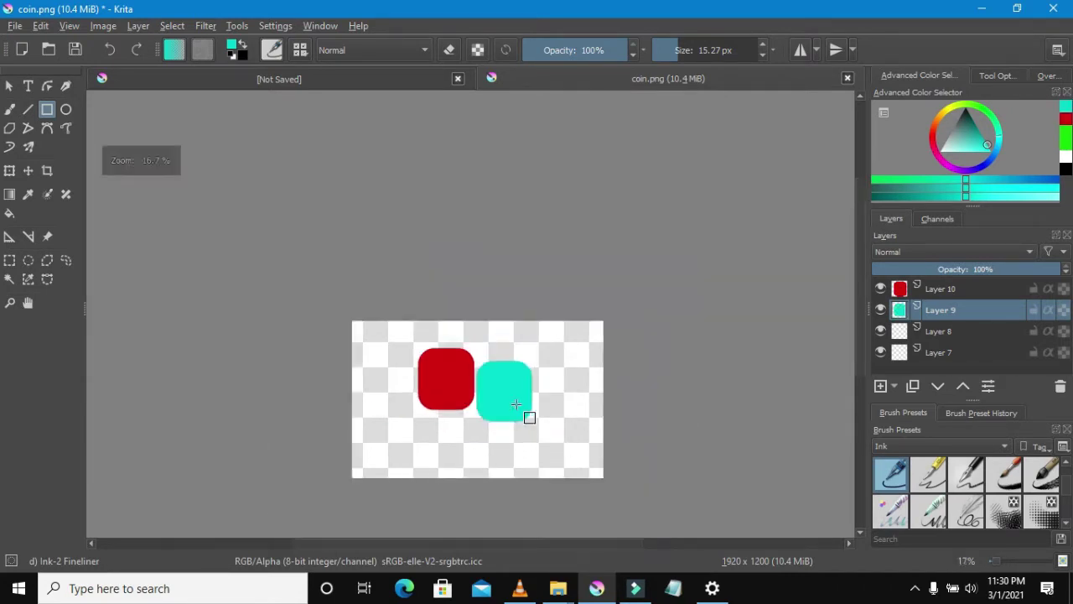
scroll(526, 419, "up", 2)
left_click(28, 170)
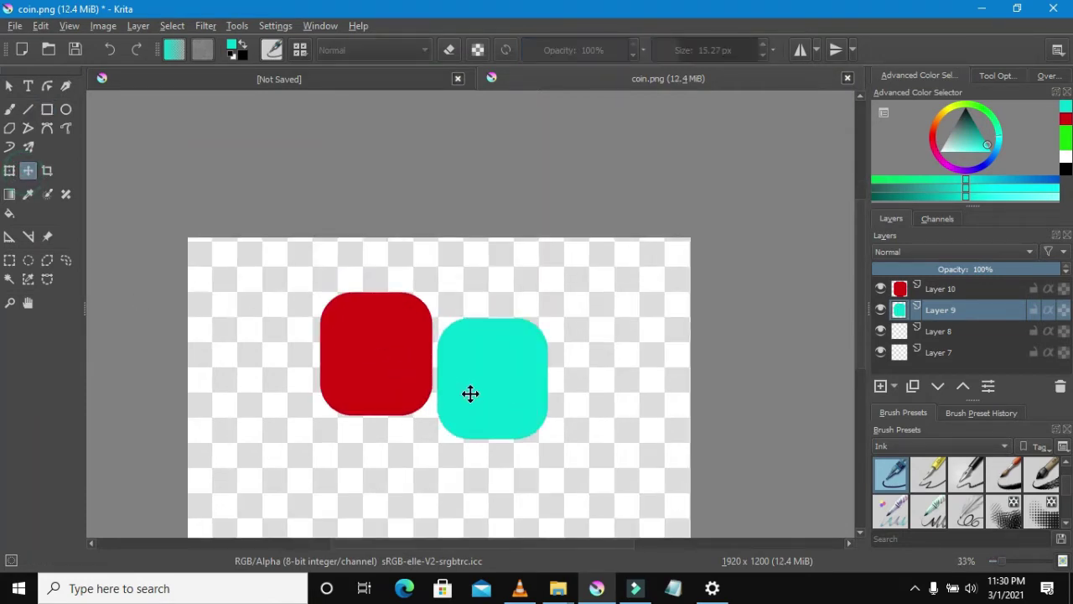
mouse_move(470, 392)
left_mouse_down()
mouse_move(455, 436)
mouse_move(455, 372)
mouse_move(469, 374)
left_mouse_up()
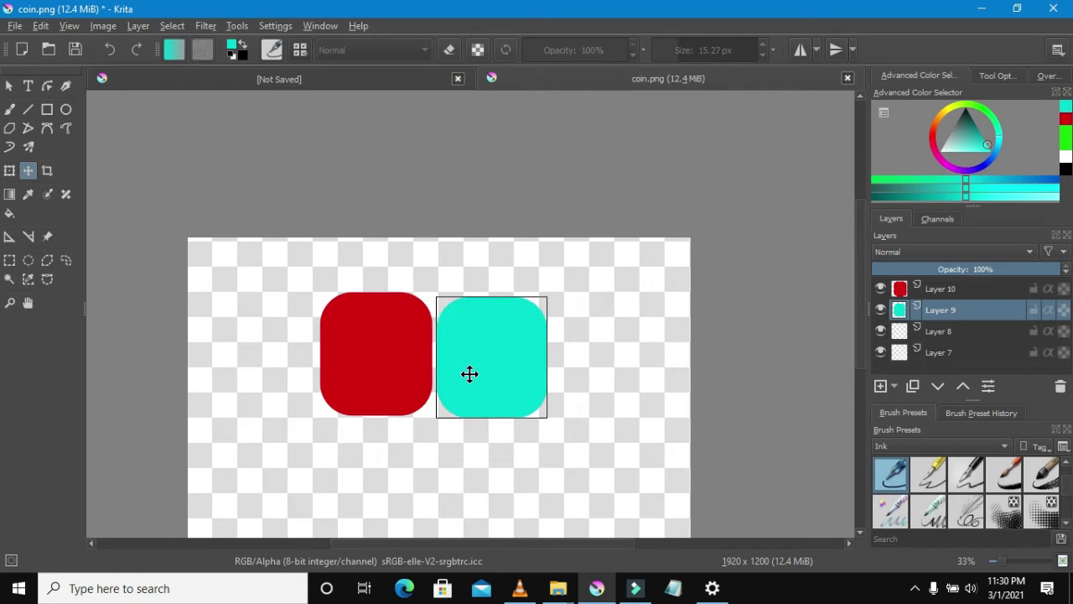
Draw a green rounded square below the red one on Layer 8.
left_click(916, 332)
left_click_drag(942, 113, 979, 107)
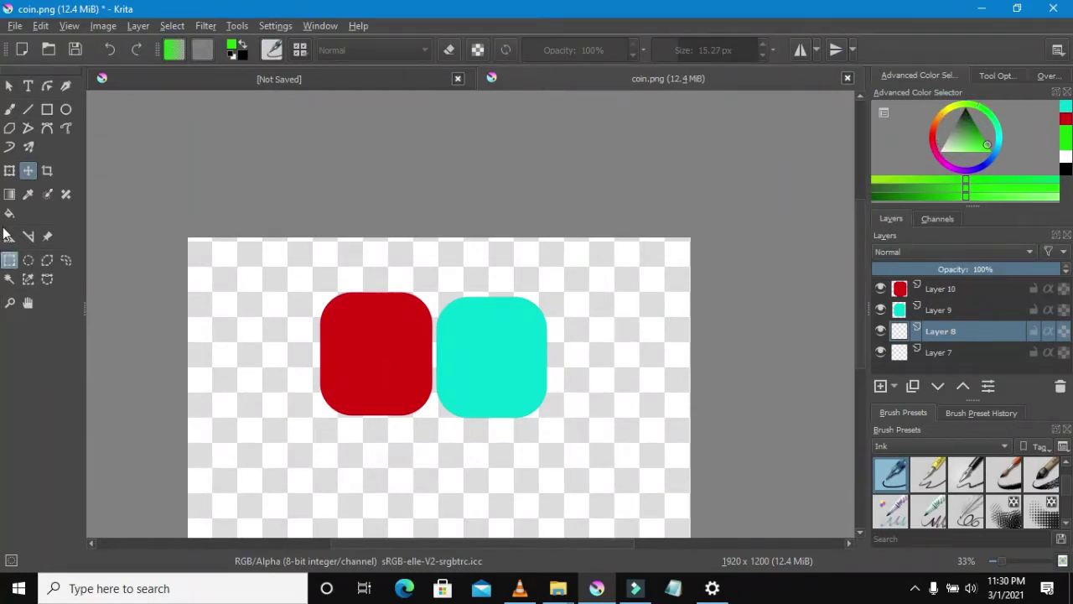
left_click(47, 109)
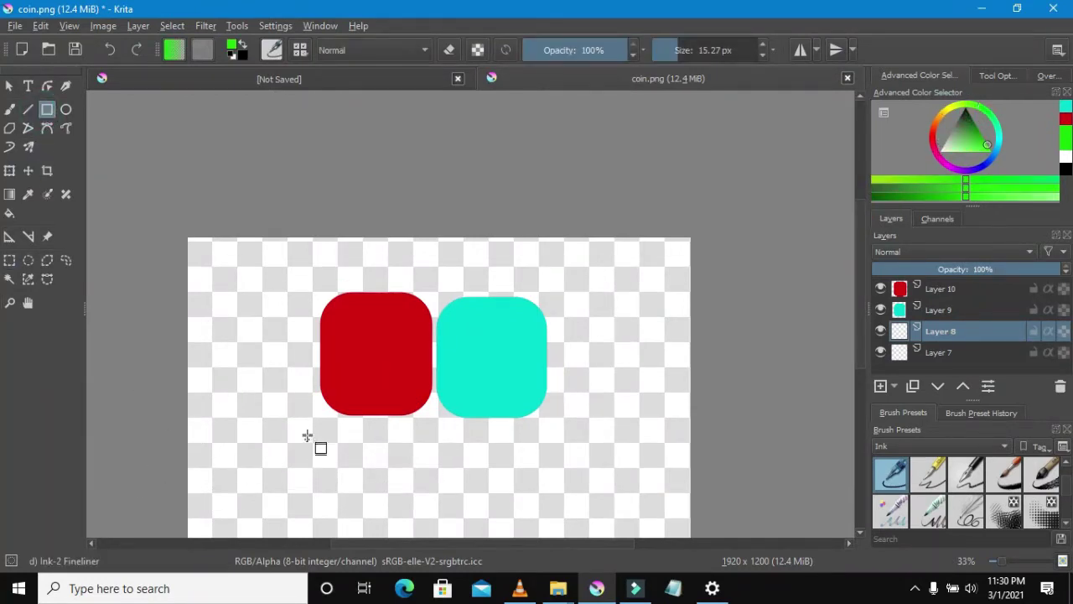
left_click_drag(320, 427, 428, 518)
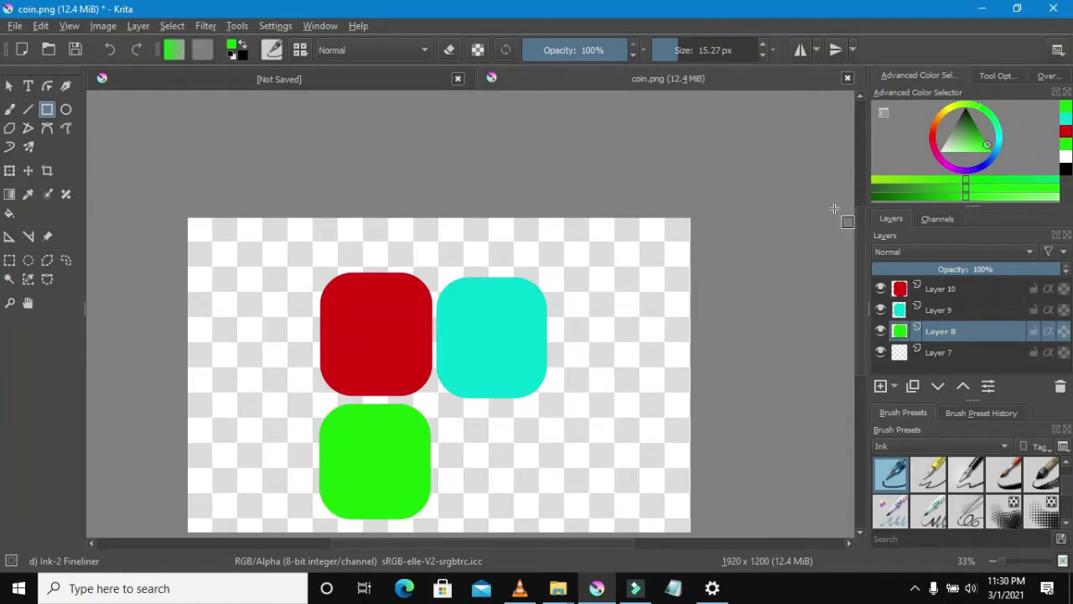
Draw a bright yellow rounded square on Layer 7 below the cyan one and nudge it down-right.
left_click(914, 358)
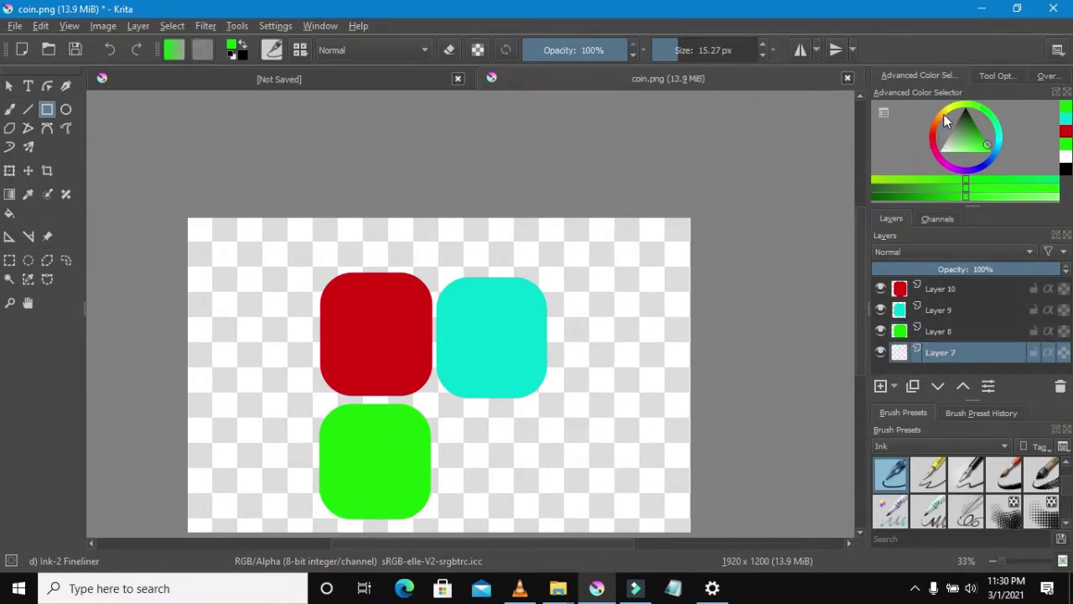
left_click_drag(943, 115, 951, 108)
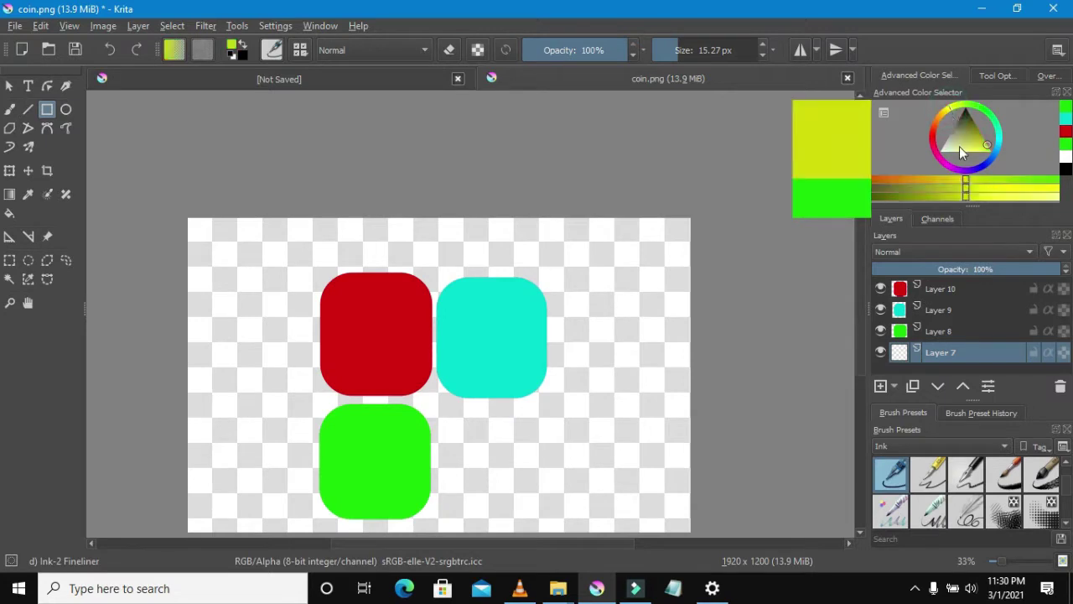
left_click_drag(966, 151, 985, 174)
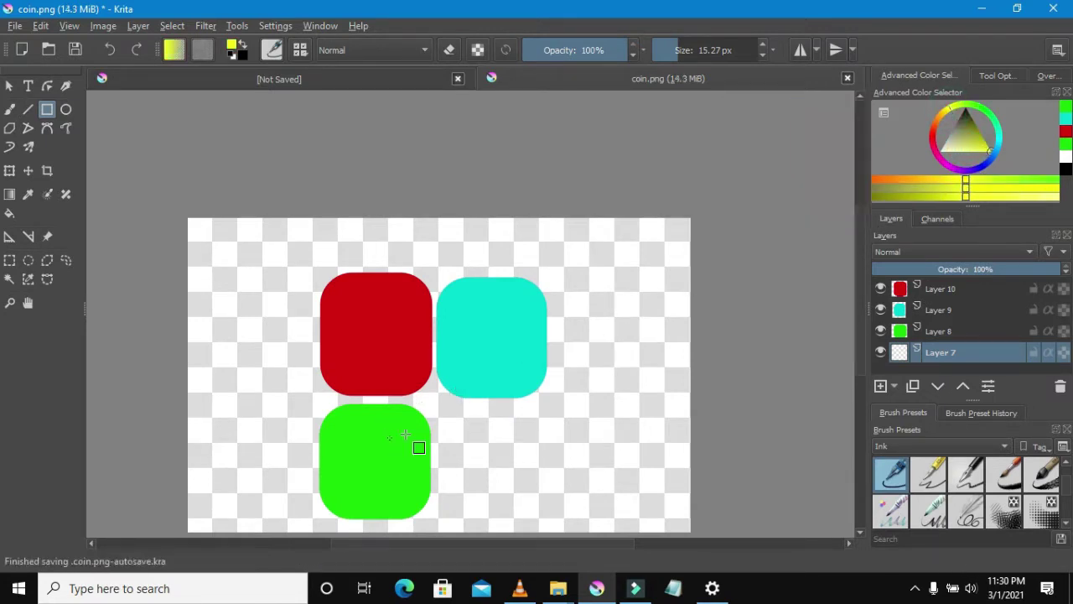
left_click_drag(449, 407, 560, 515)
left_click(111, 50)
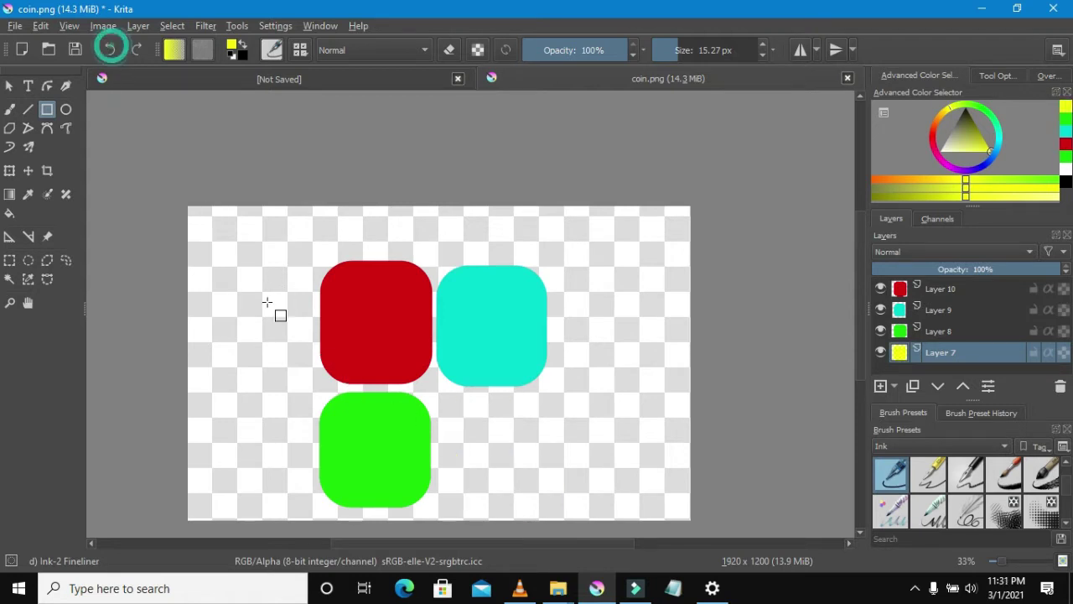
left_click_drag(438, 363, 556, 489)
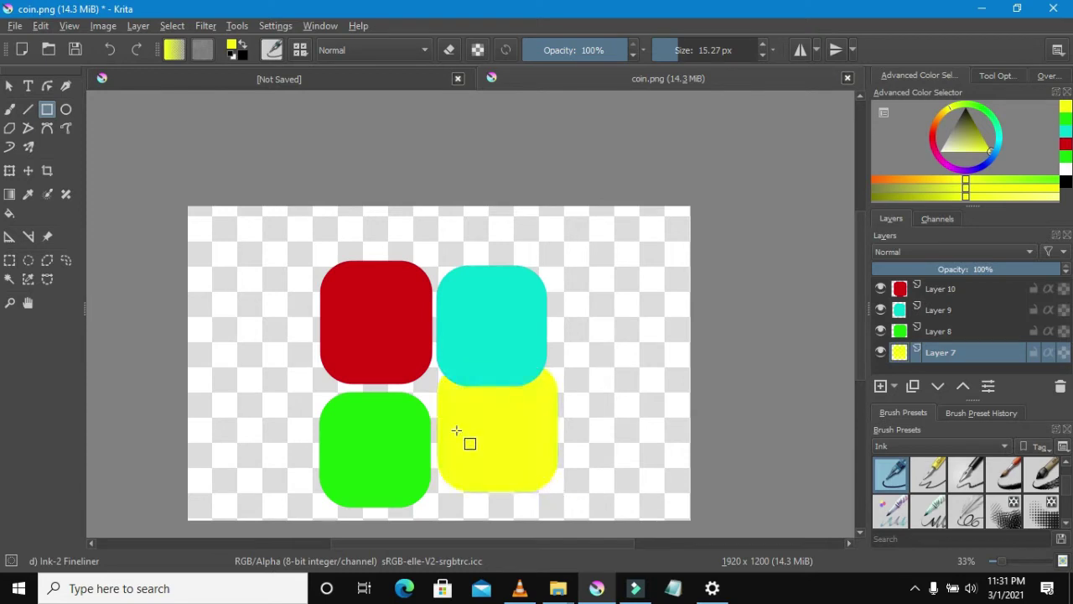
left_click(27, 170)
left_click_drag(478, 457, 488, 489)
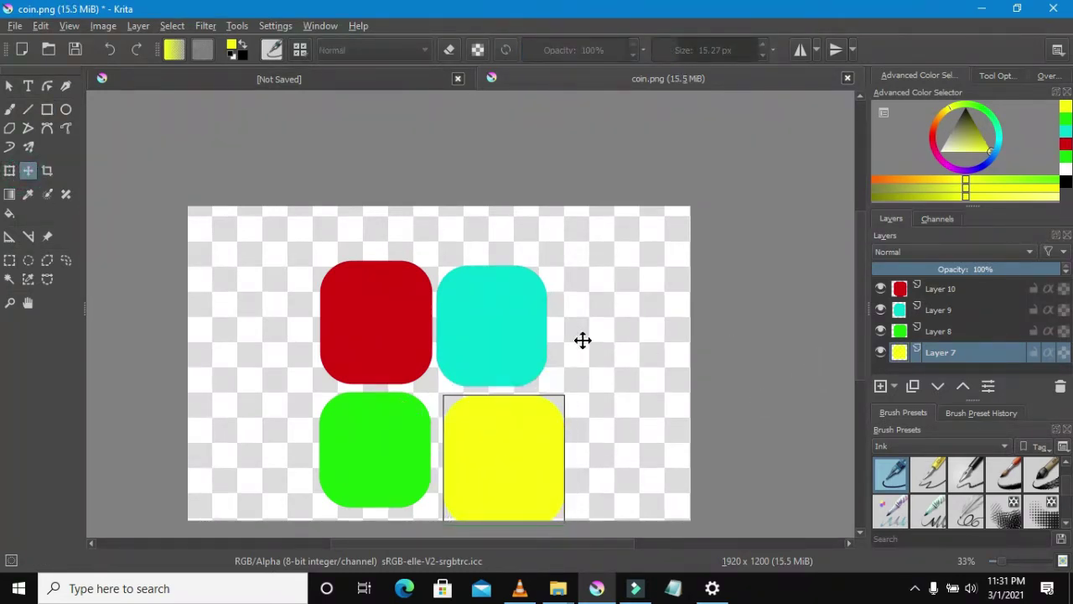
Nudge the red square up-left and the cyan square up beside it.
scroll(529, 333, "down", 2)
scroll(497, 333, "up", 1)
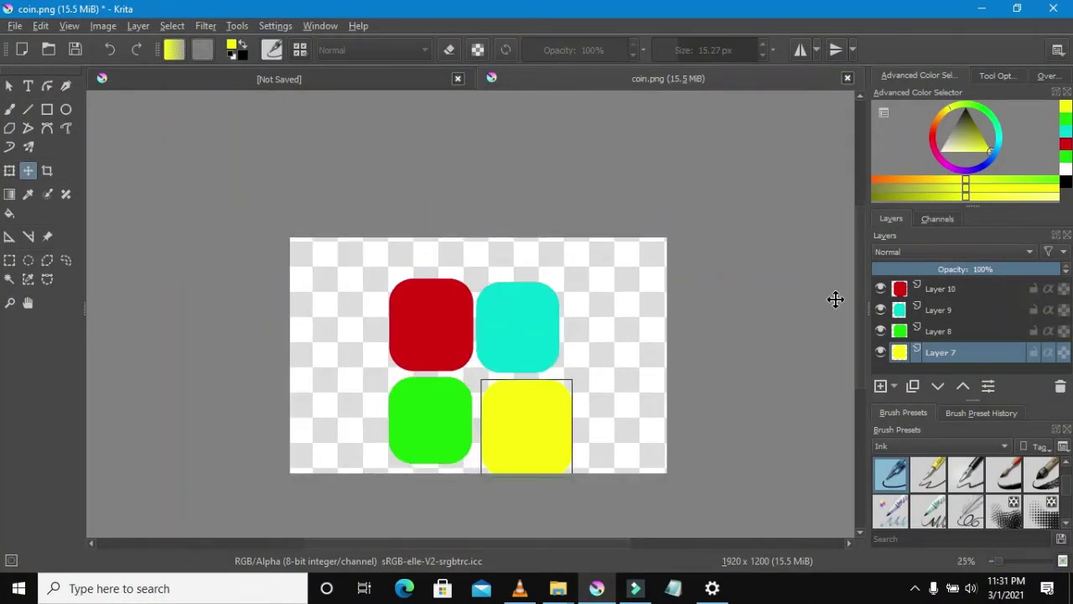
left_click(934, 289)
left_click_drag(461, 311, 445, 297)
left_click(934, 310)
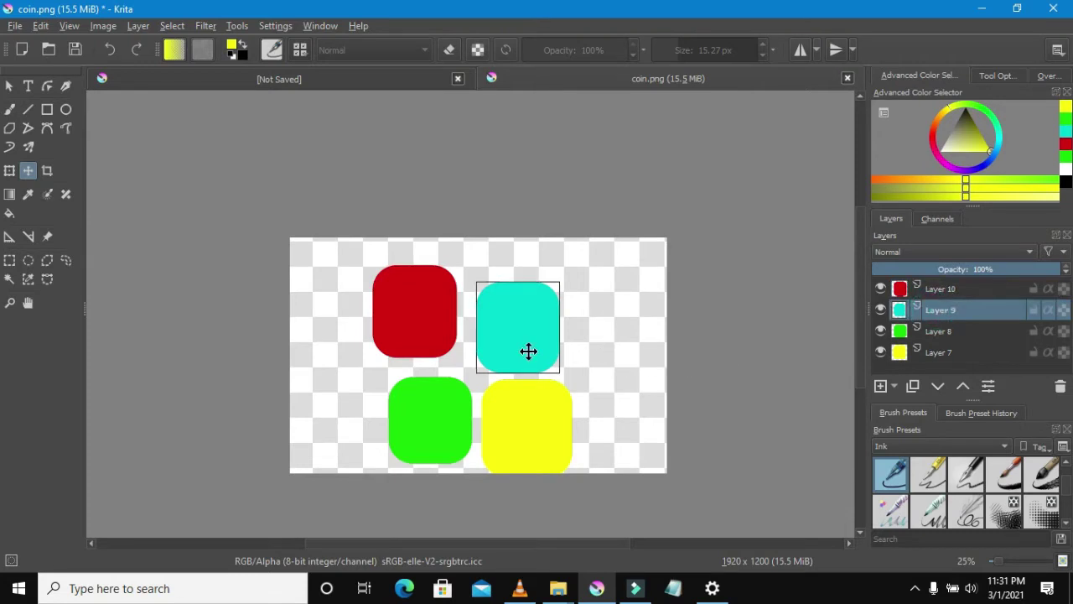
left_click_drag(527, 352, 517, 335)
Move the green square up under the red one and the yellow square up beside the green.
left_click(930, 331)
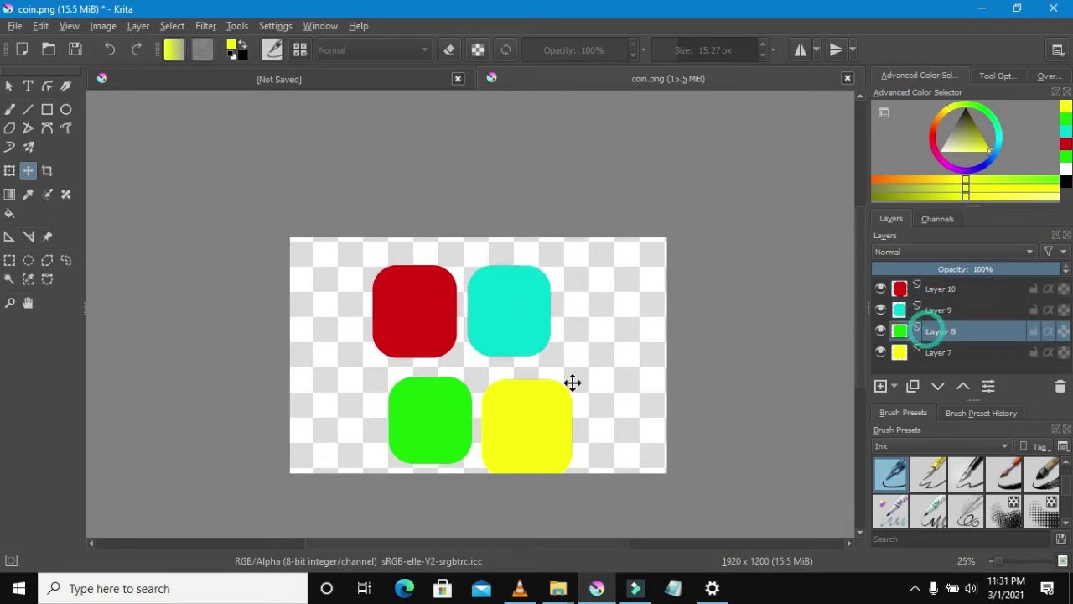
left_click_drag(448, 412, 436, 401)
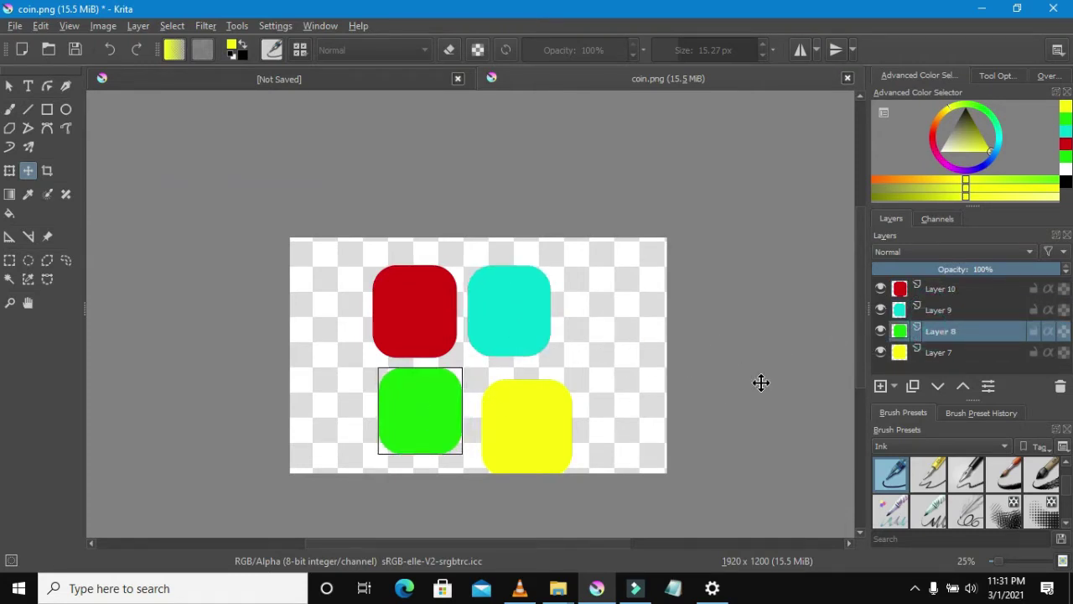
left_click(905, 355)
left_click_drag(522, 433, 517, 419)
scroll(516, 418, "down", 1)
scroll(486, 411, "up", 2)
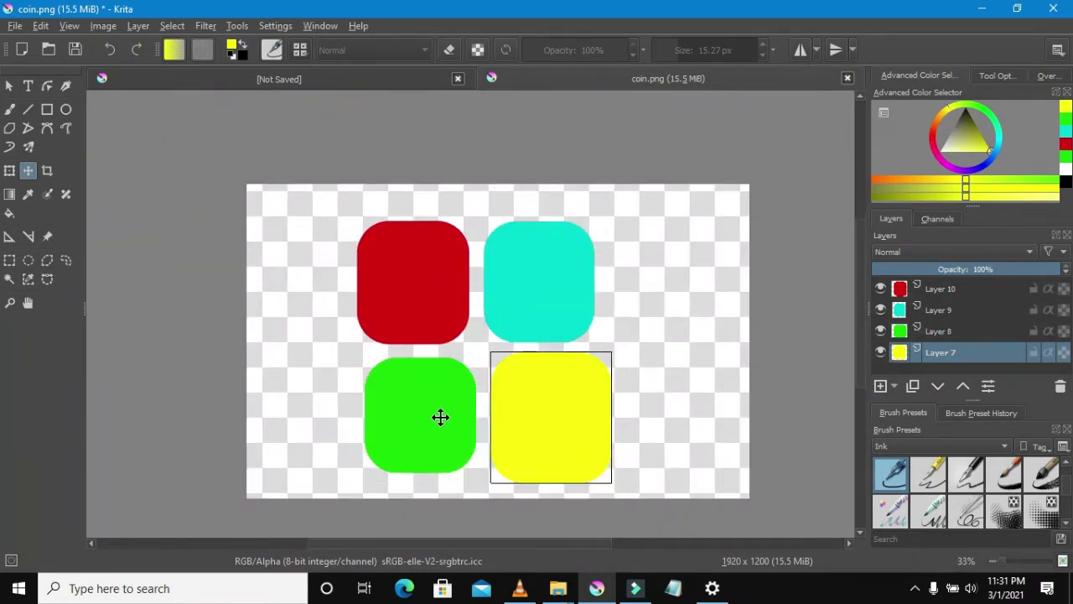
scroll(435, 415, "up", 1)
scroll(435, 415, "down", 1)
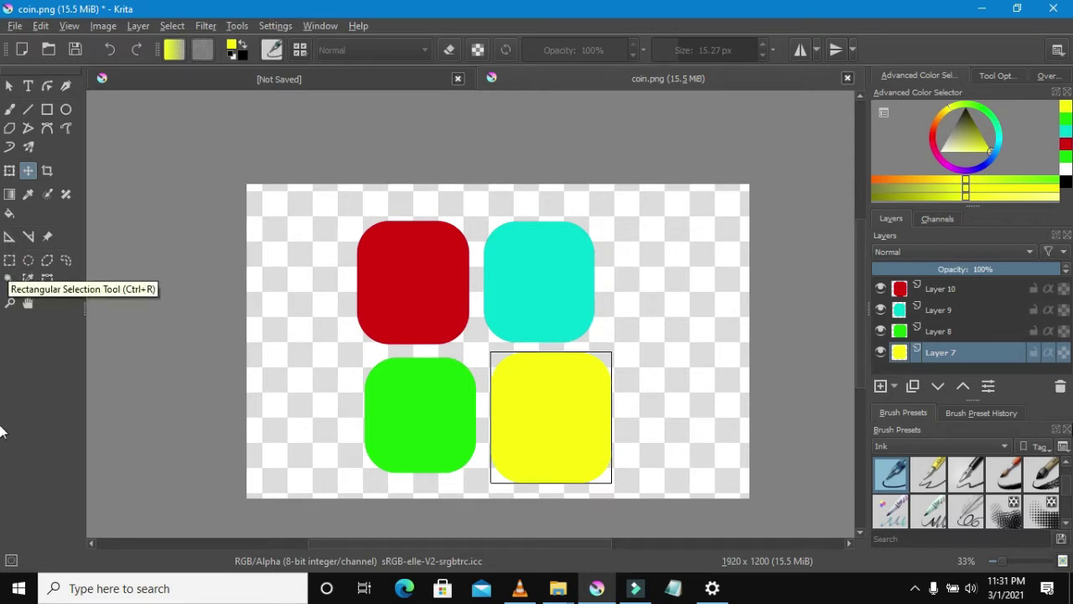
Merge the four square layers into one with Ctrl+E and select the red square by similar colour.
left_click(955, 289)
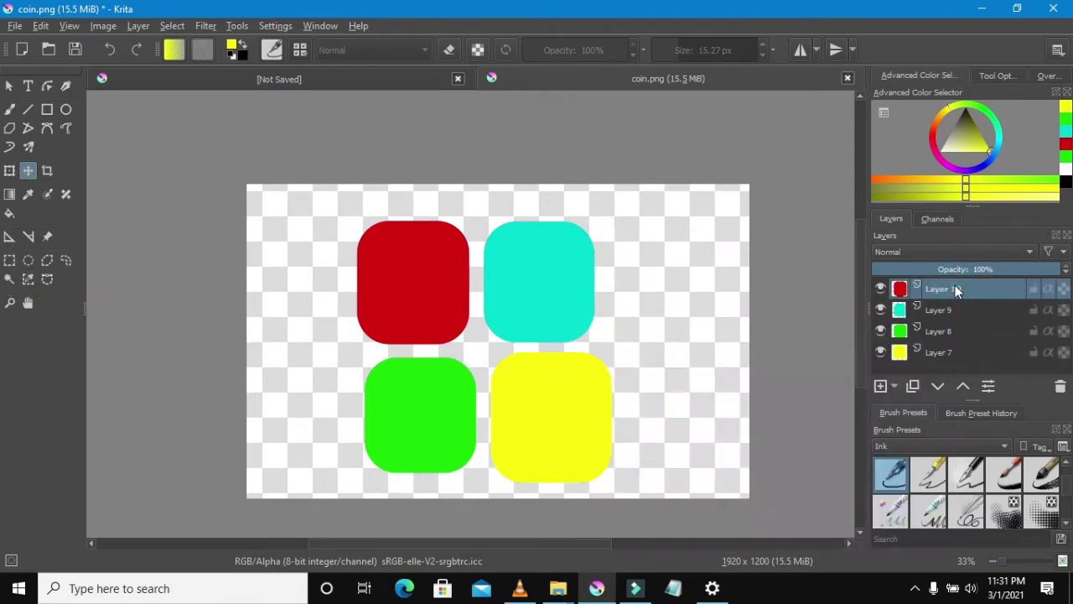
key("ctrl+e")
key("ctrl+e")
key("ctrl+e")
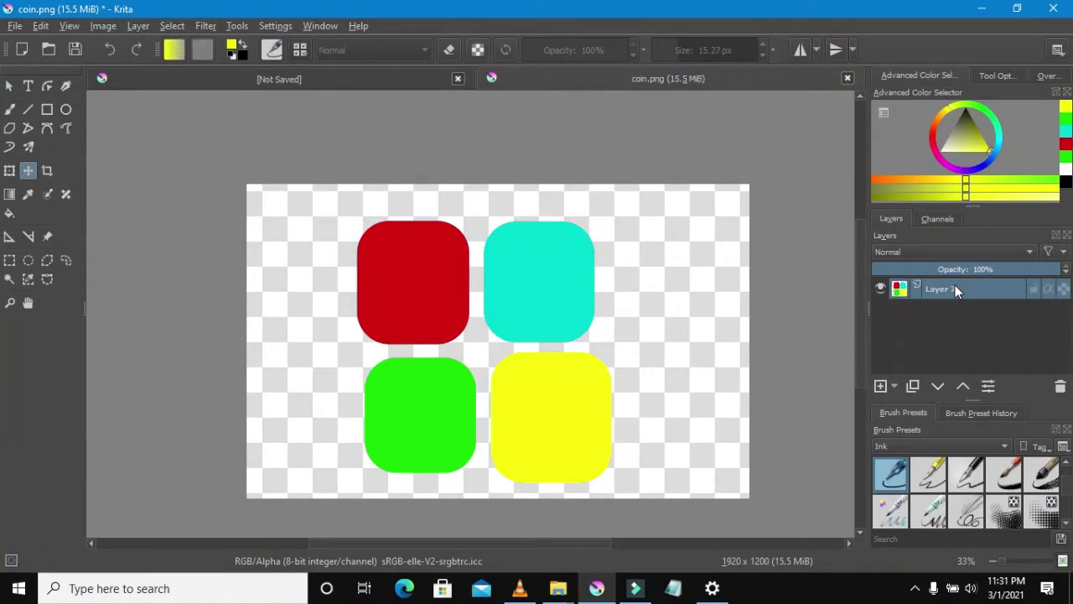
left_click(28, 279)
left_click(447, 272)
left_click(10, 194)
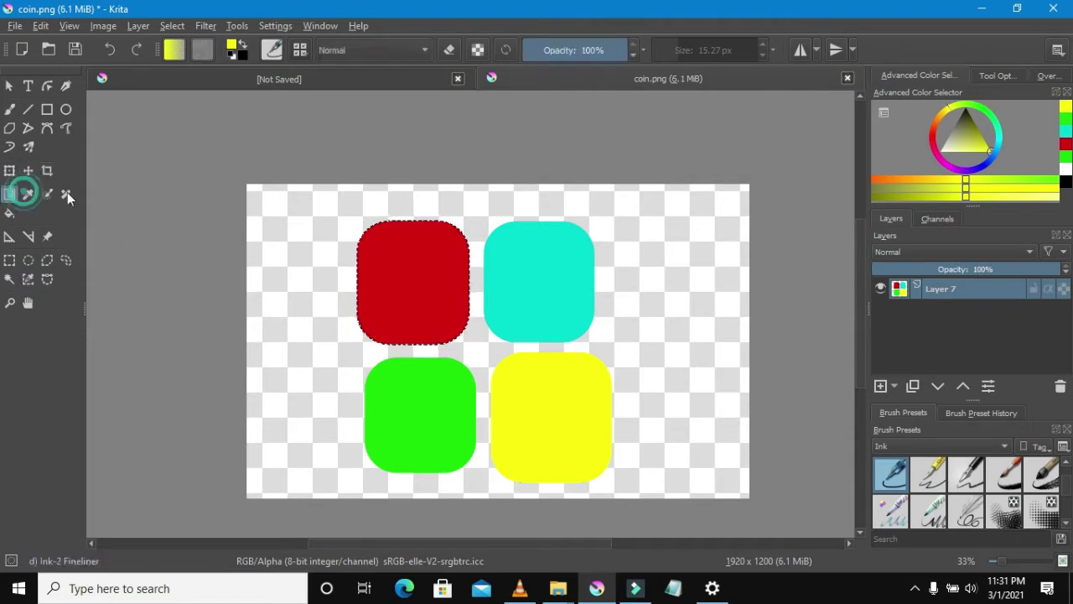
Fill the selected red square with a diagonal gradient from deep red to pink.
left_click(1062, 147)
left_click_drag(977, 147, 974, 157)
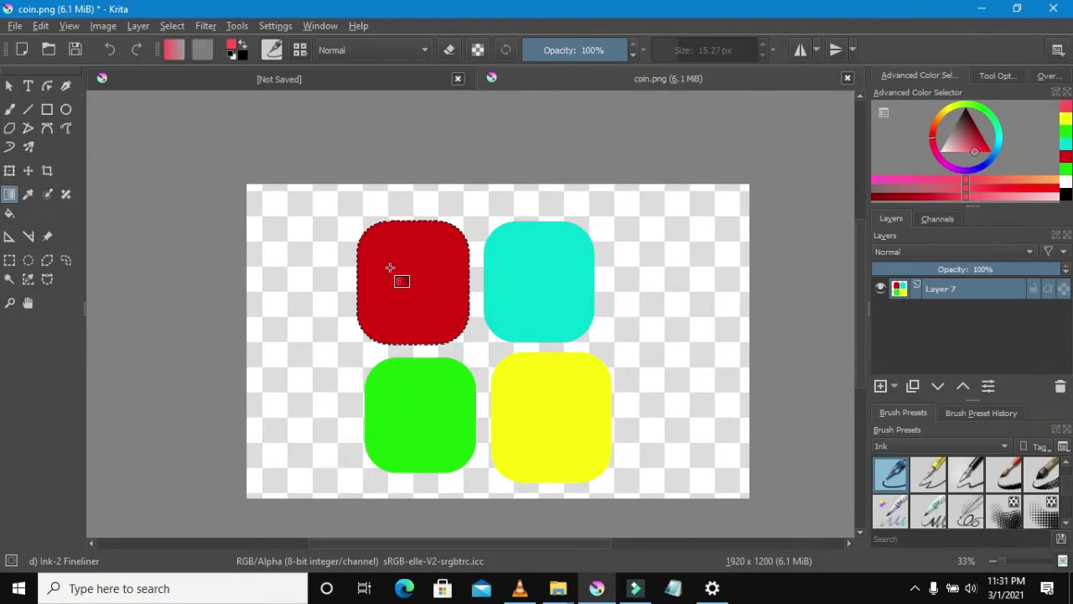
scroll(575, 328, "down", 4)
scroll(565, 318, "up", 6)
left_click_drag(520, 425, 383, 318)
scroll(461, 352, "down", 4)
scroll(463, 326, "up", 1)
scroll(463, 326, "up", 2)
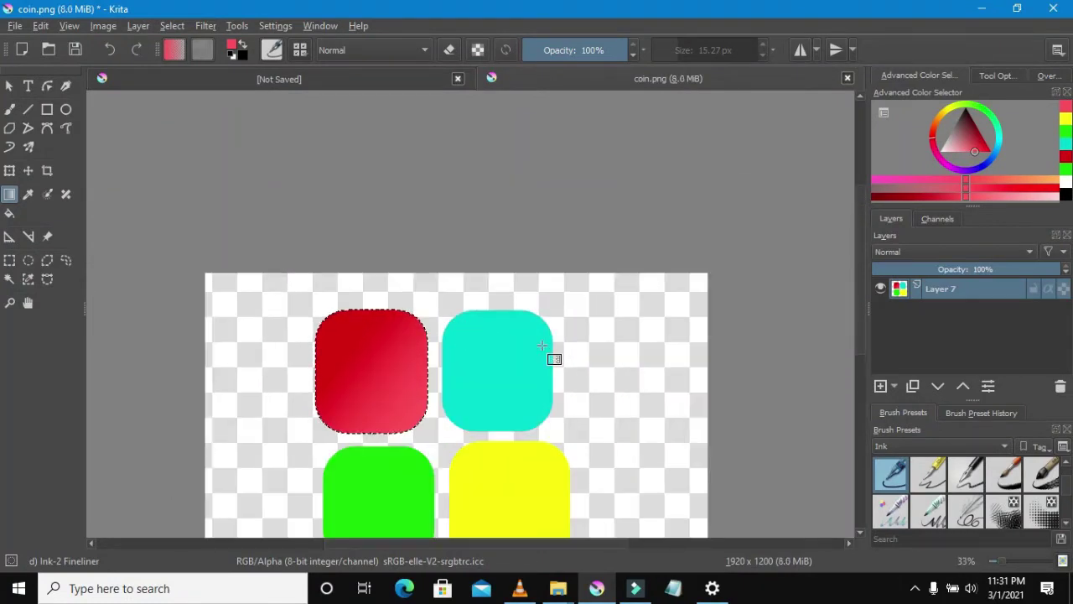
scroll(555, 354, "up", 1)
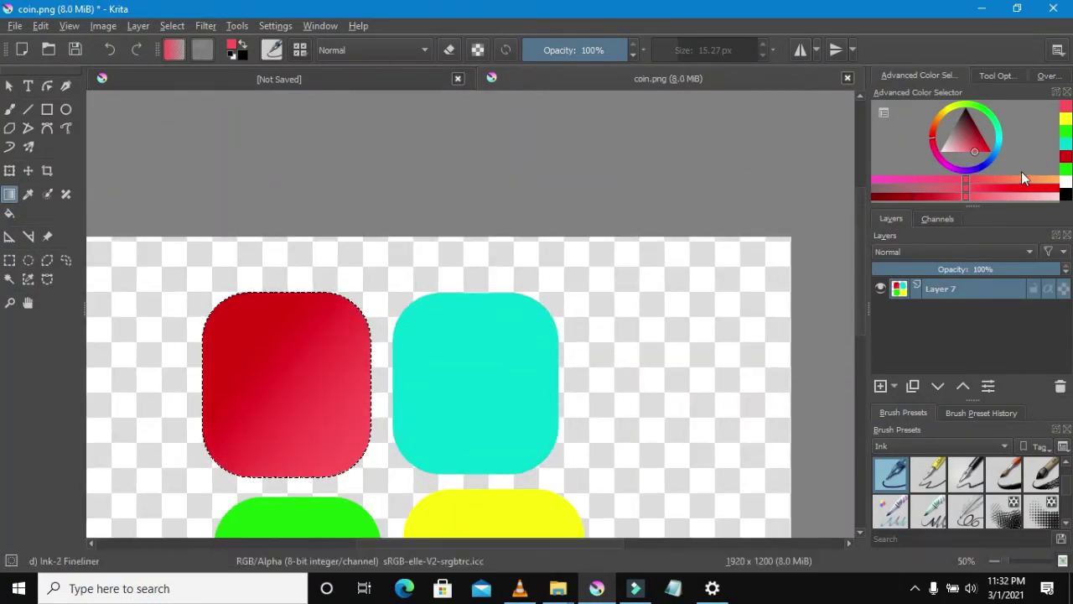
Select the cyan square by similar colour and pick cyan plus a lighter cyan shade.
left_click(28, 279)
left_click(439, 347)
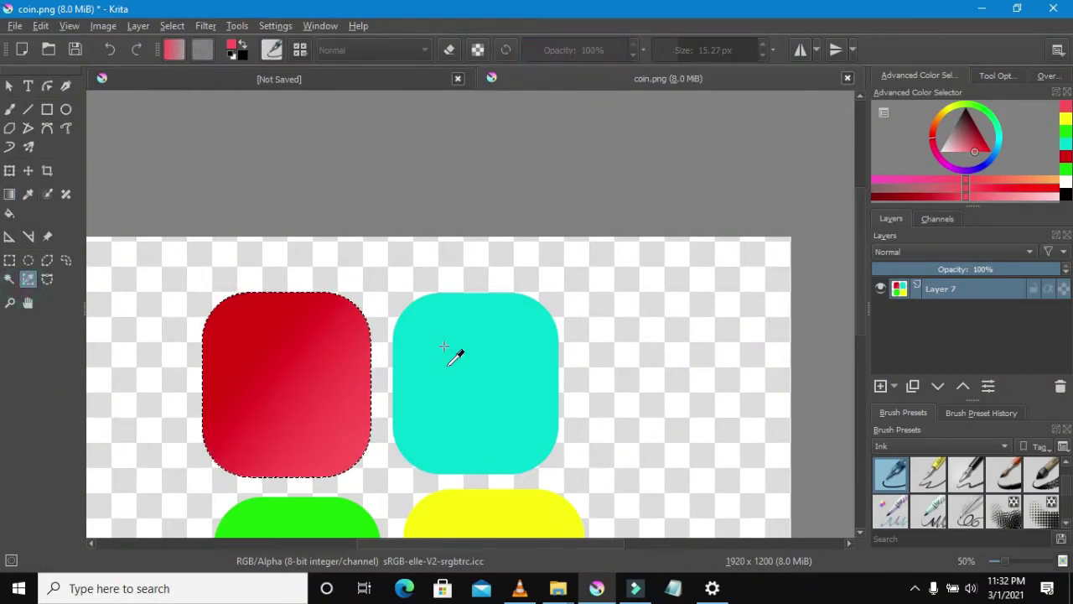
left_click(9, 193)
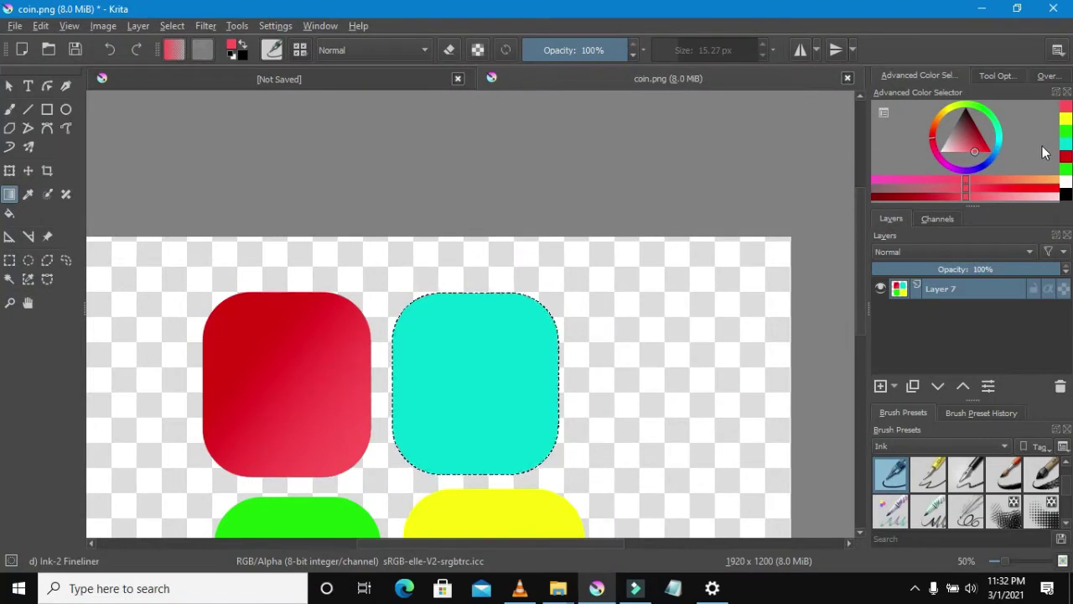
left_click(1066, 144)
left_click(973, 152)
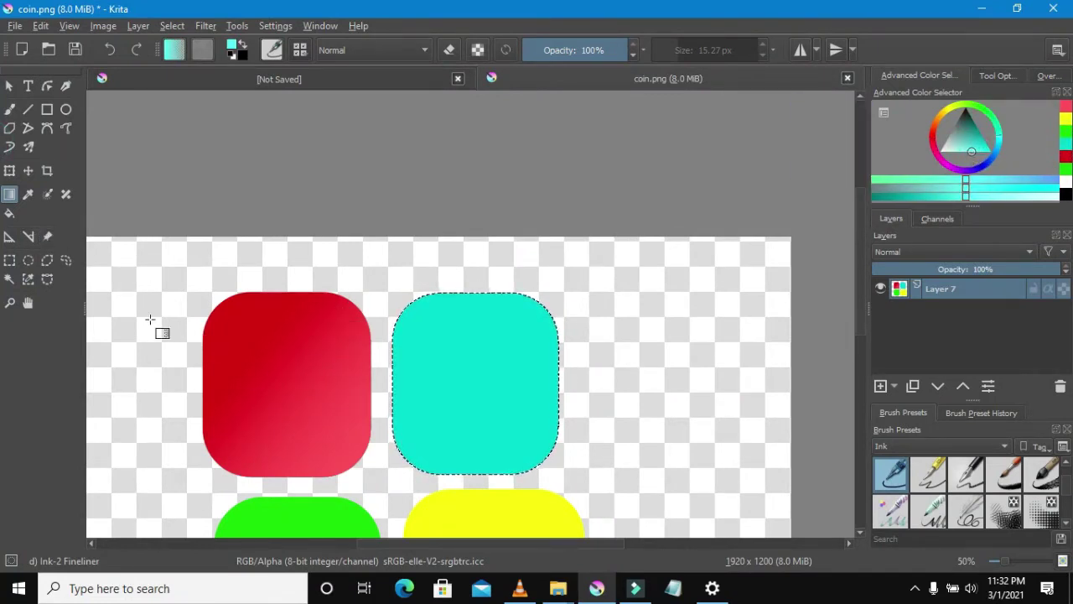
Drag a diagonal pale-to-full cyan gradient across the square, then pick a lighter green.
left_click_drag(405, 466, 475, 418)
left_click_drag(407, 471, 522, 361)
scroll(455, 417, "down", 4)
scroll(455, 417, "up", 4)
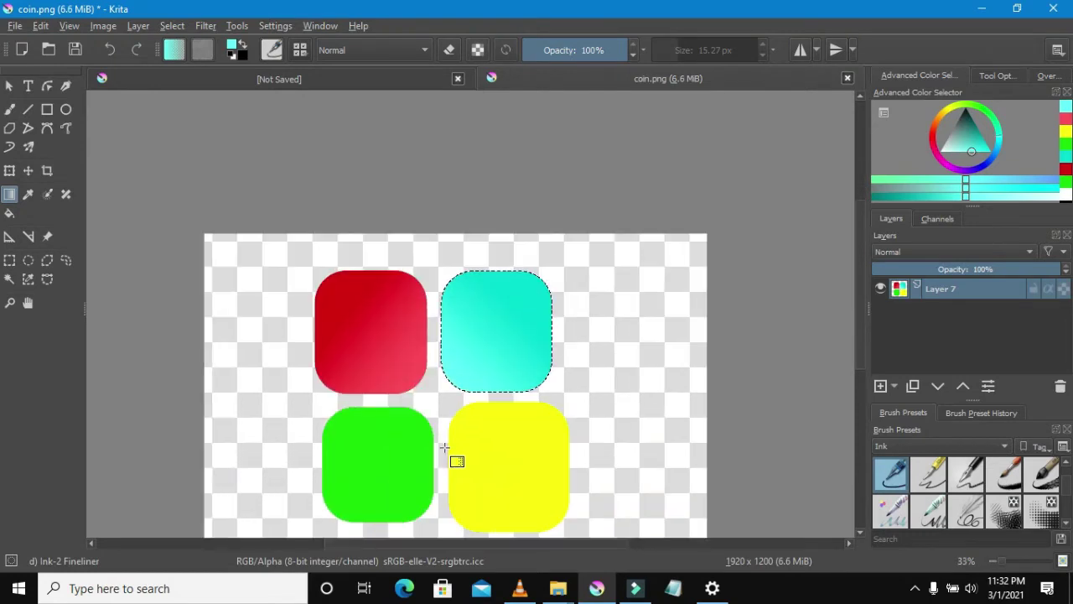
scroll(457, 461, "down", 1)
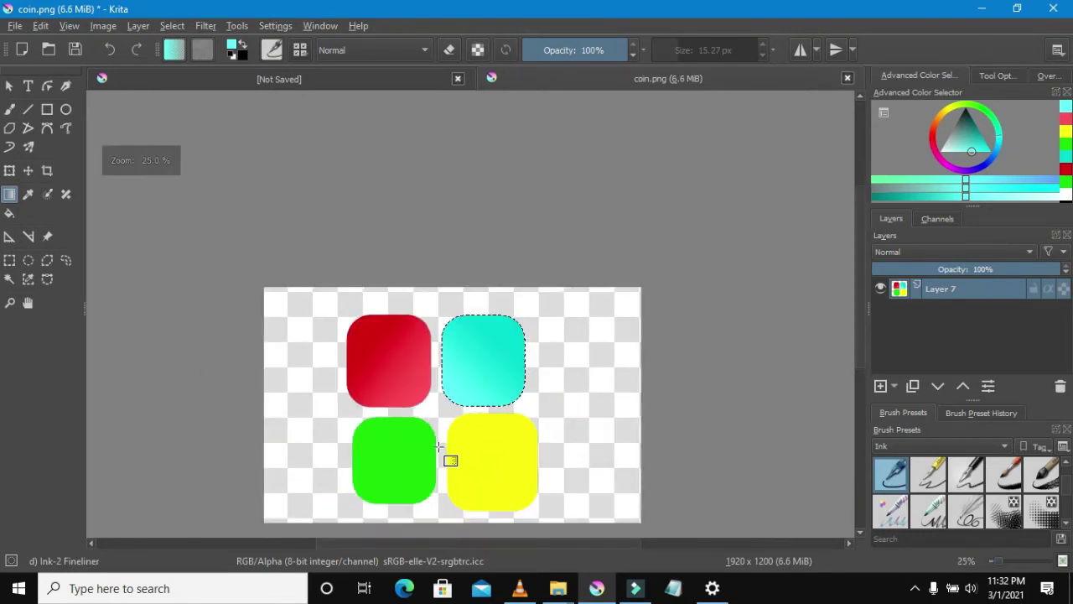
scroll(439, 447, "up", 1)
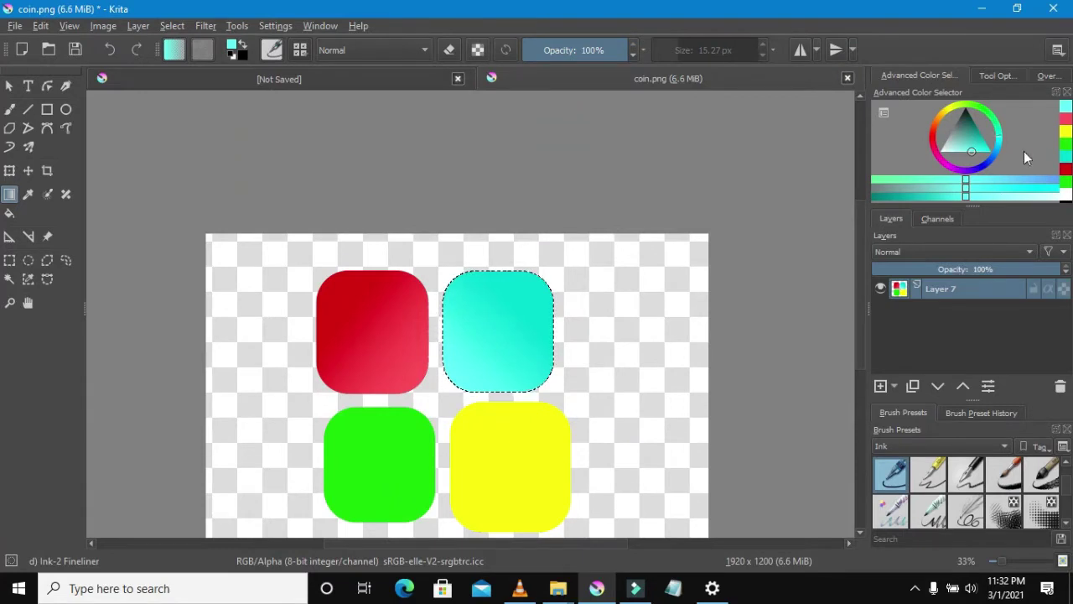
left_click(1066, 156)
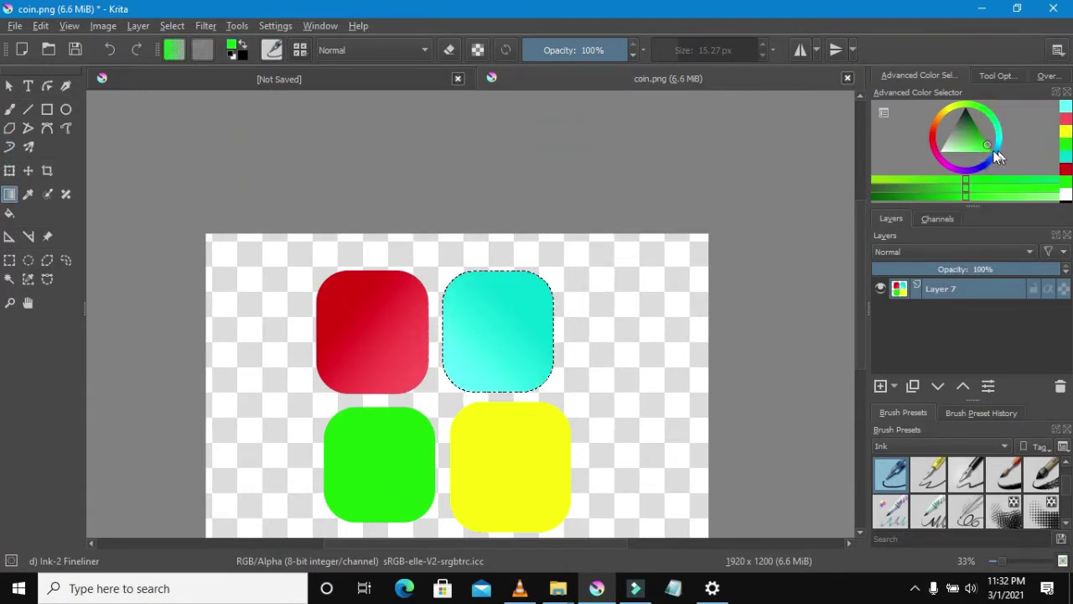
left_click_drag(972, 157, 965, 151)
Select the green square and drag a diagonal green gradient across it, undoing the too-light attempt.
left_click(28, 279)
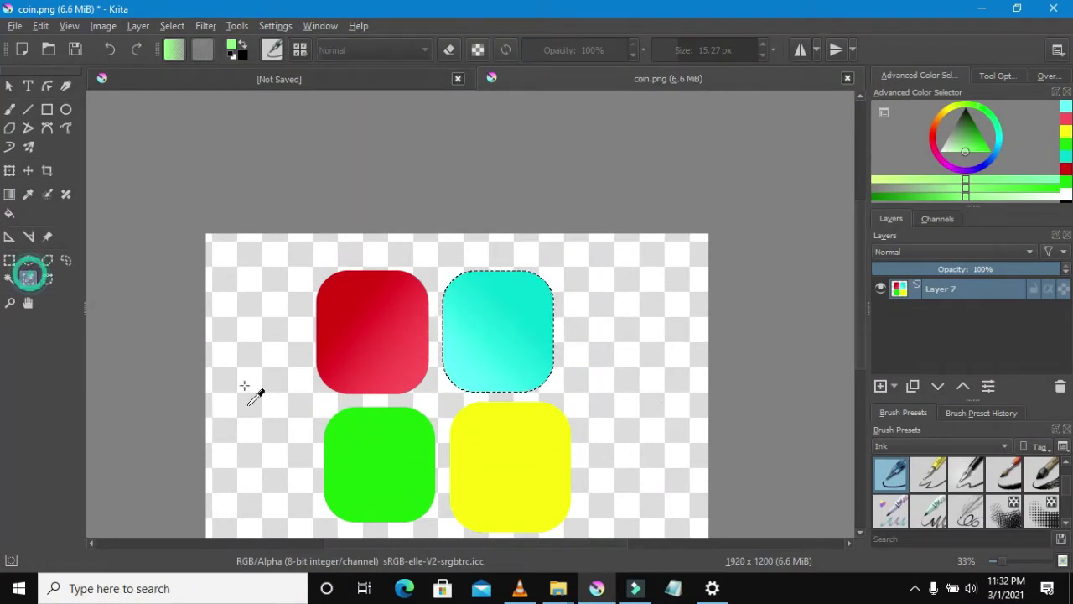
left_click(387, 441)
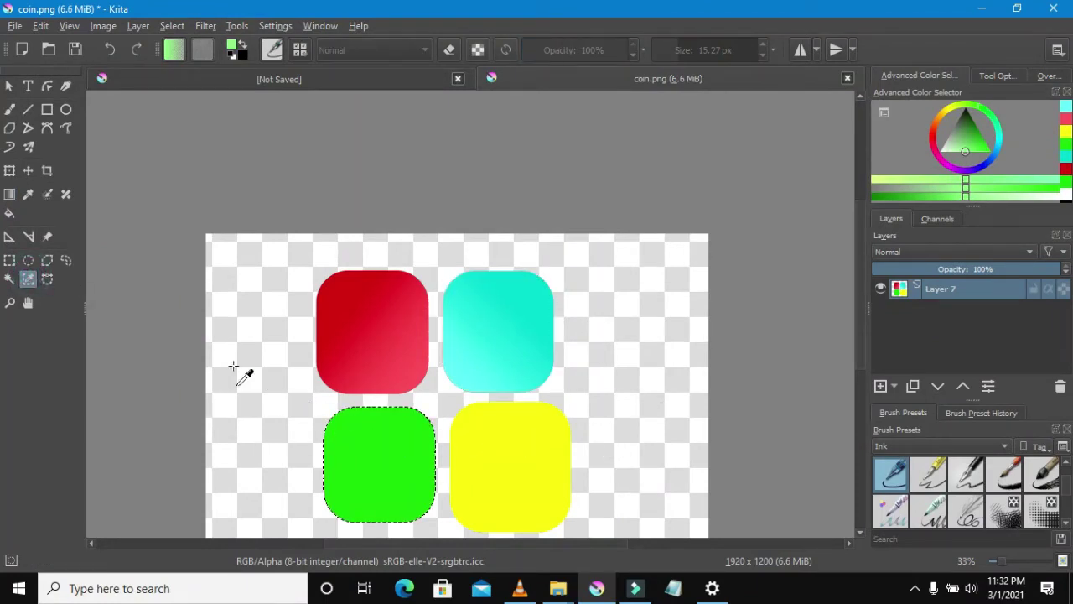
left_click(9, 193)
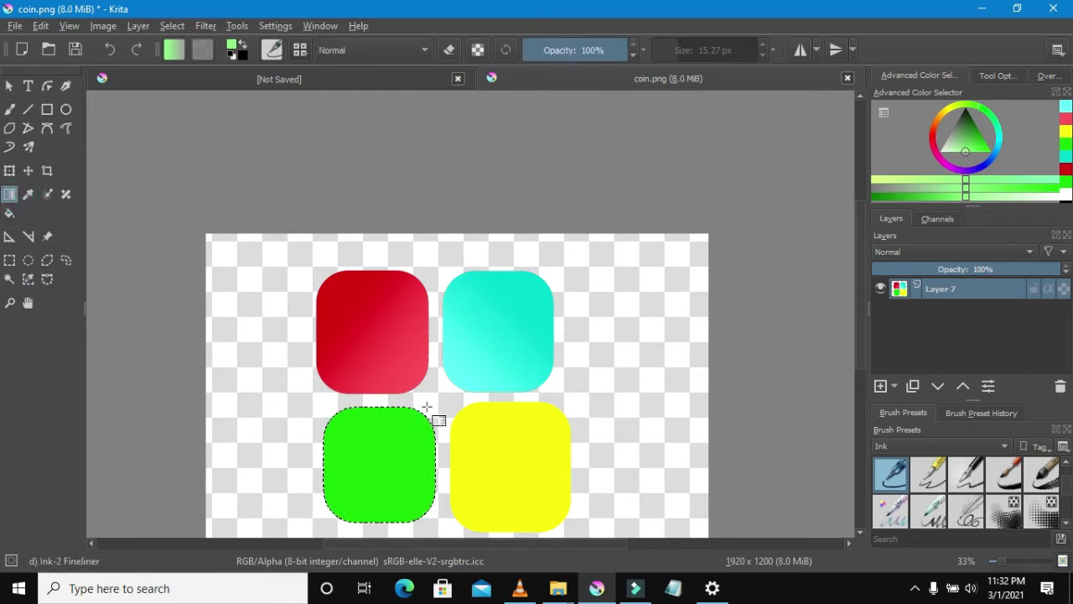
left_click_drag(397, 451, 313, 538)
left_click(107, 51)
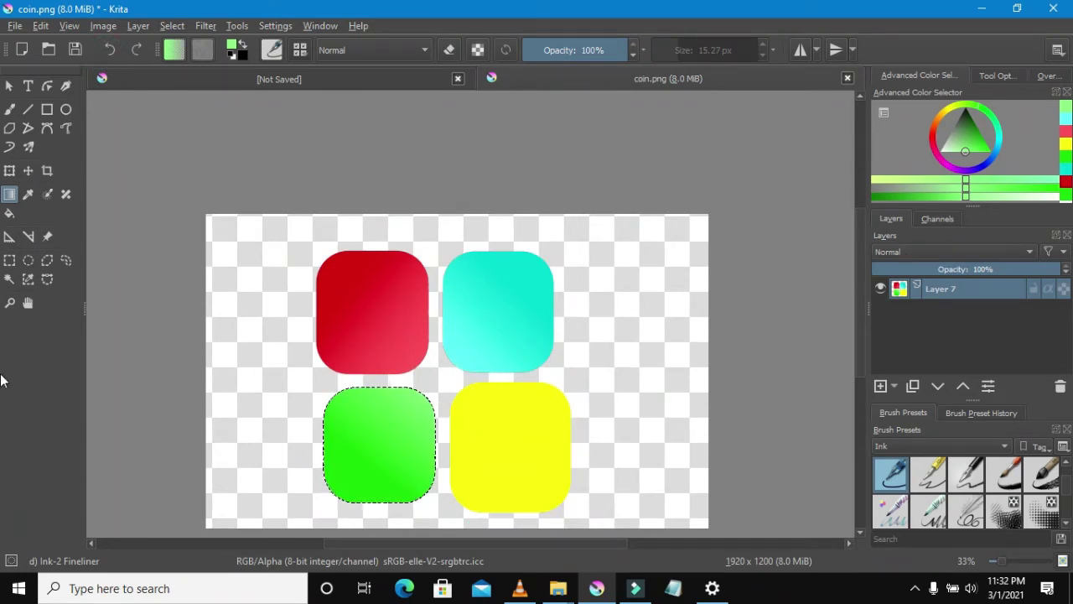
left_click(27, 279)
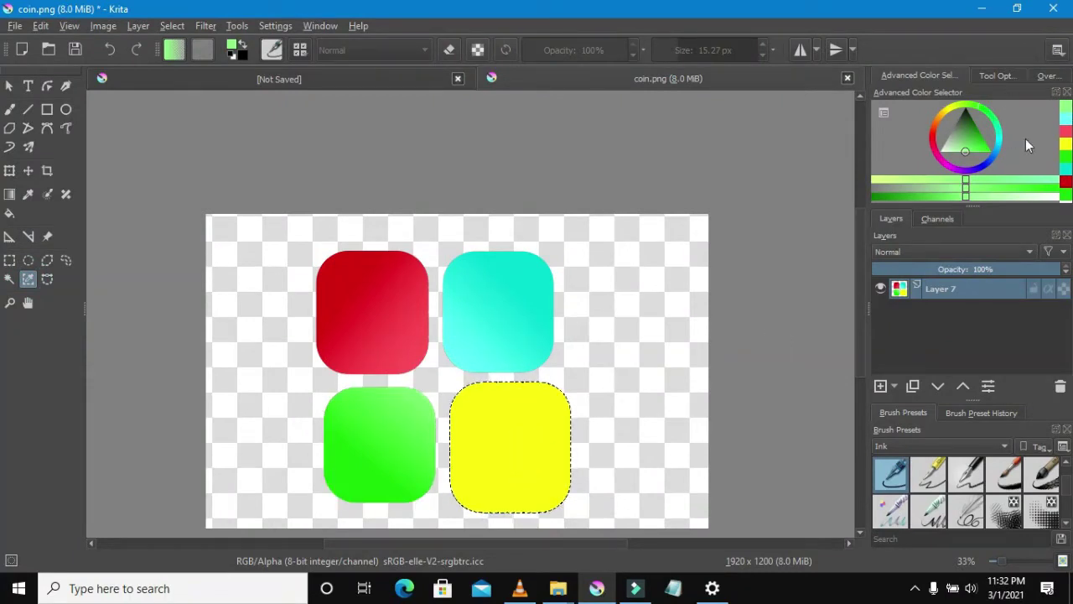
Pick yellow and fill the yellow square with a diagonal pale-to-bright yellow gradient.
left_click(1065, 144)
left_click(974, 152)
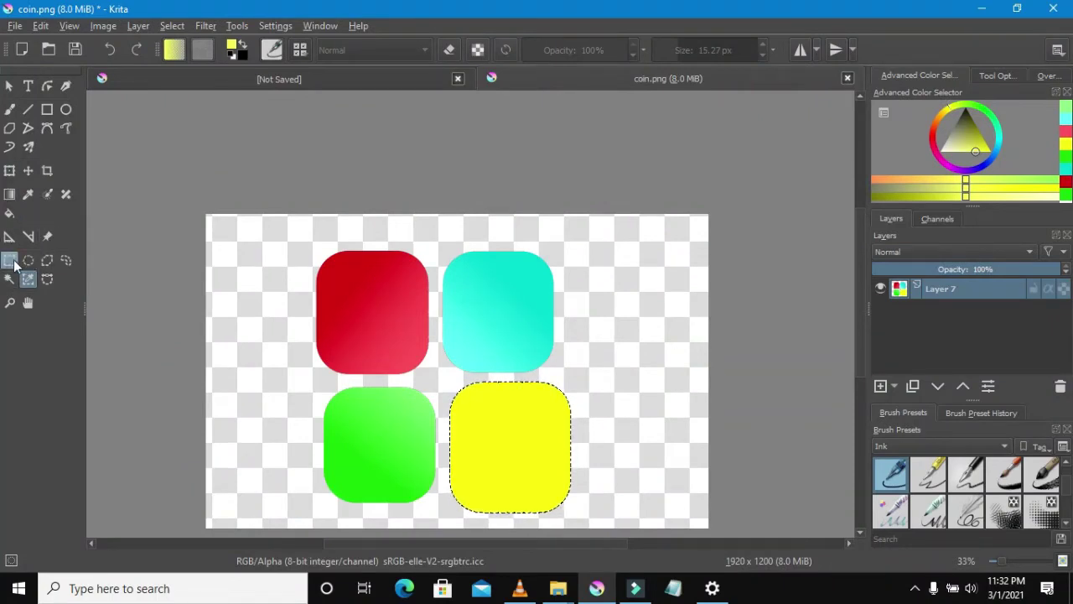
left_click(9, 195)
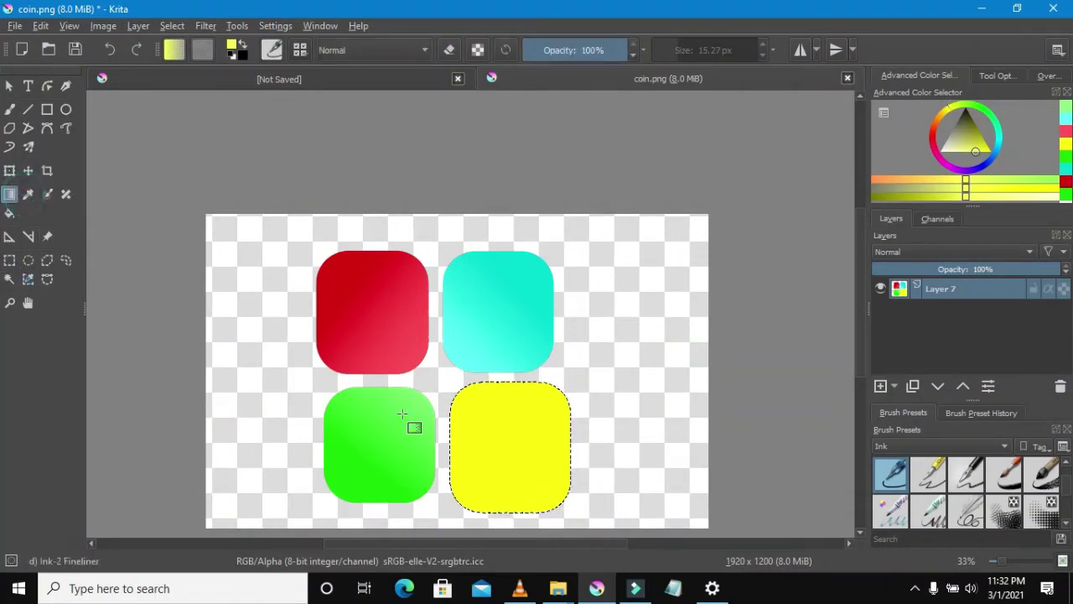
left_click_drag(562, 459, 558, 457)
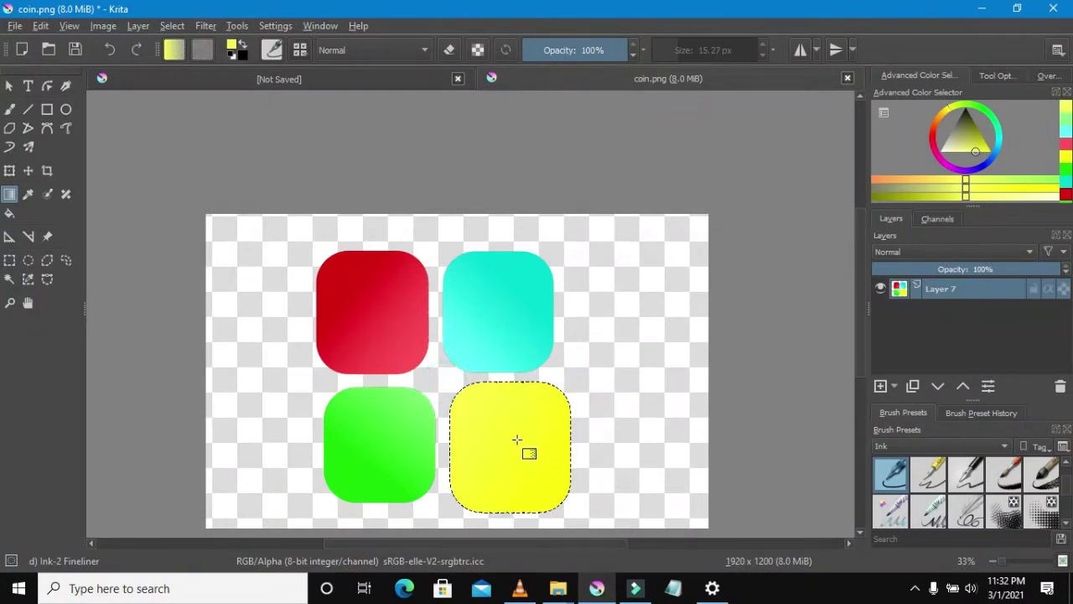
left_click(961, 152)
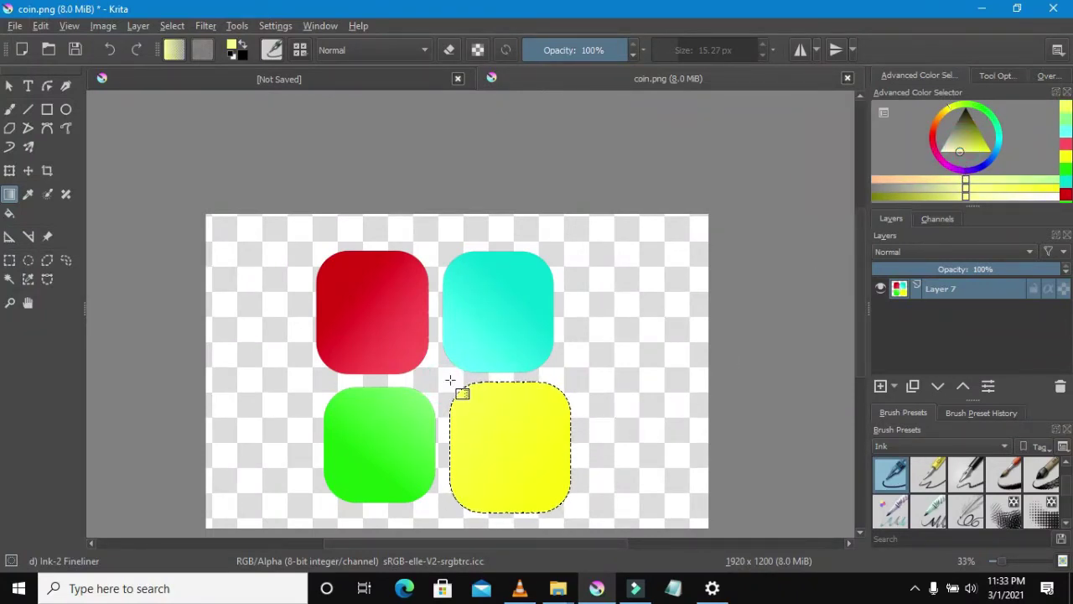
scroll(501, 432, "down", 2)
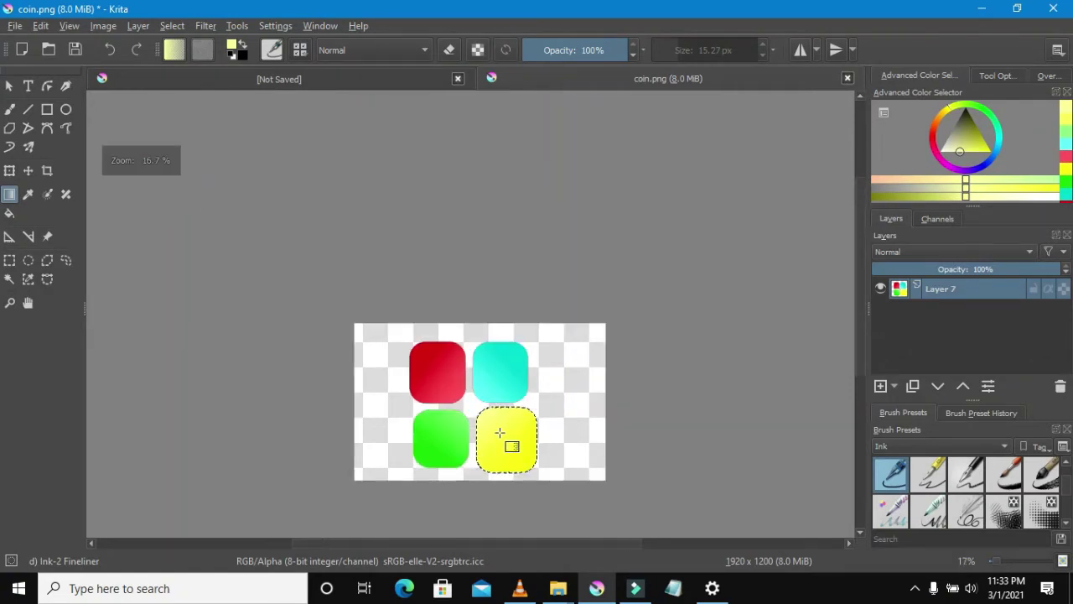
scroll(502, 433, "up", 1)
scroll(501, 432, "down", 3)
scroll(499, 430, "up", 3)
scroll(498, 430, "up", 1)
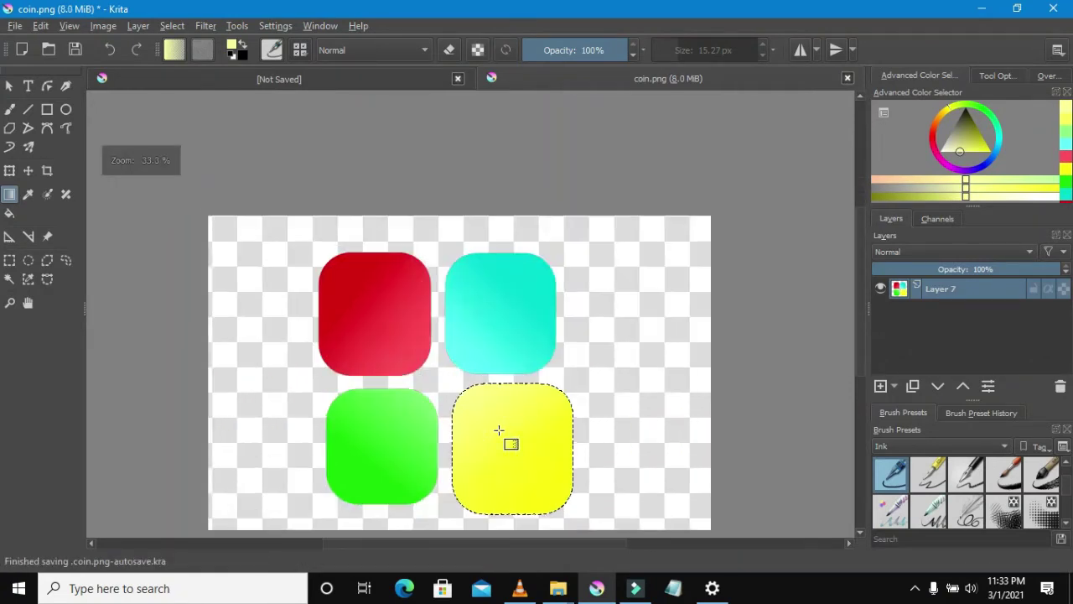
scroll(498, 430, "down", 1)
scroll(499, 430, "up", 1)
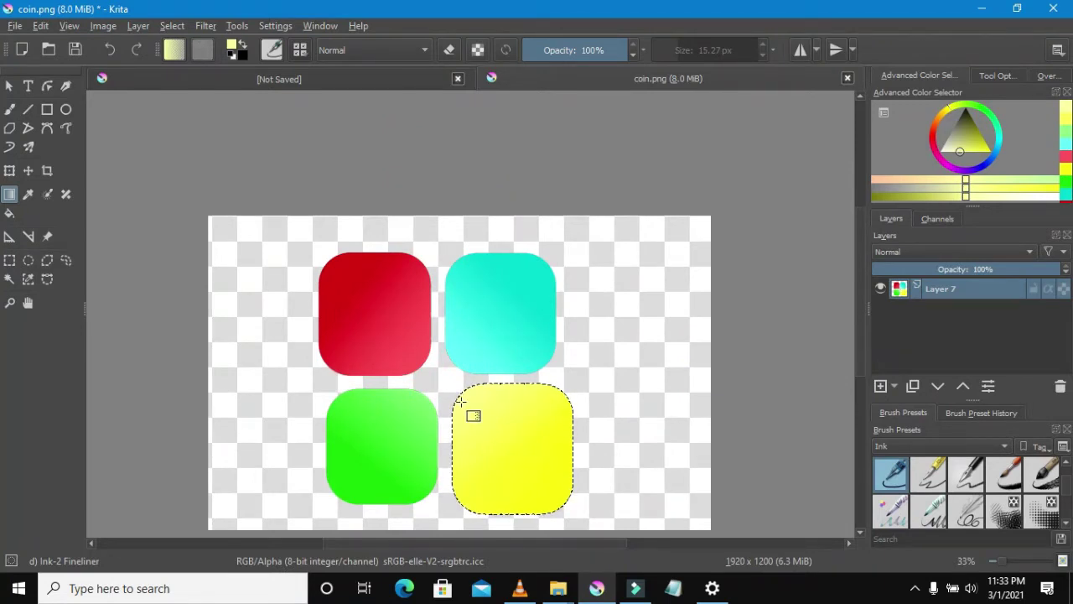
scroll(534, 454, "down", 2)
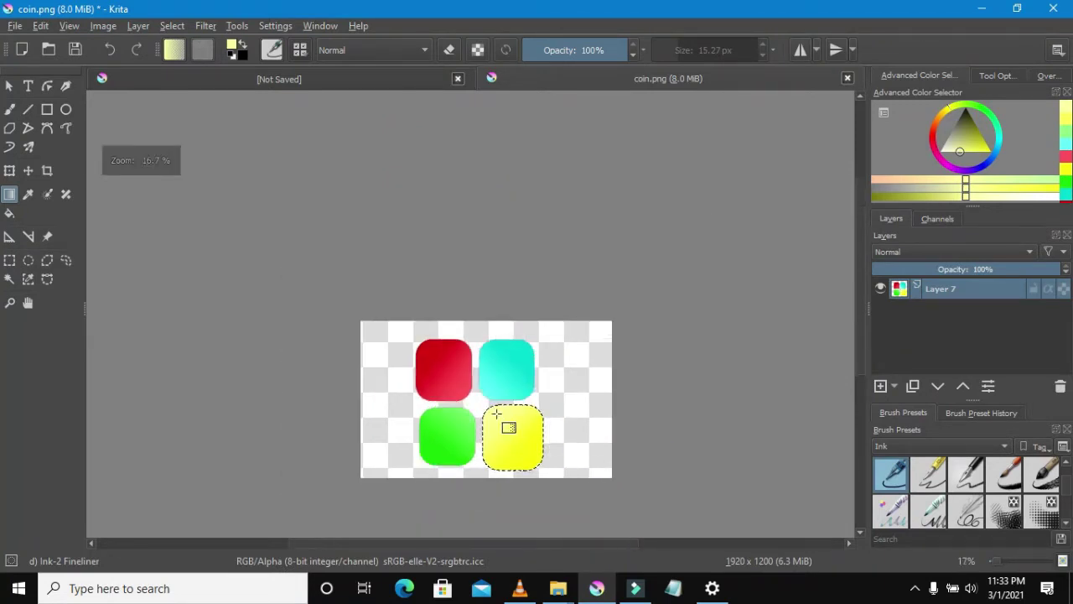
scroll(503, 492, "up", 1)
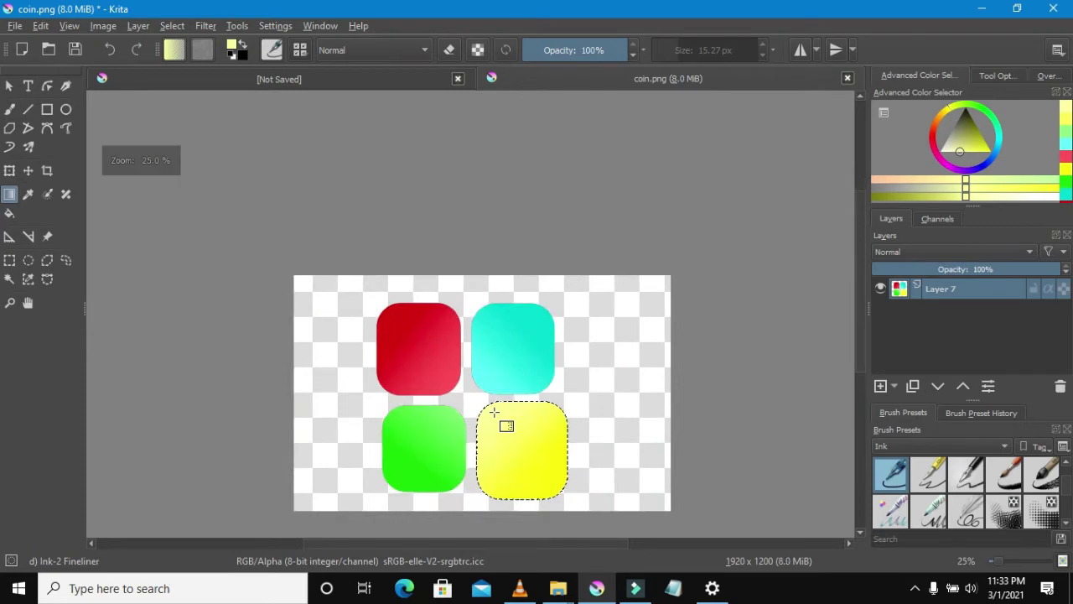
Add Layer 11 beneath the squares' layer, hide the squares, and clear the selection.
left_click(880, 387)
left_click_drag(925, 294, 933, 320)
left_click(879, 289)
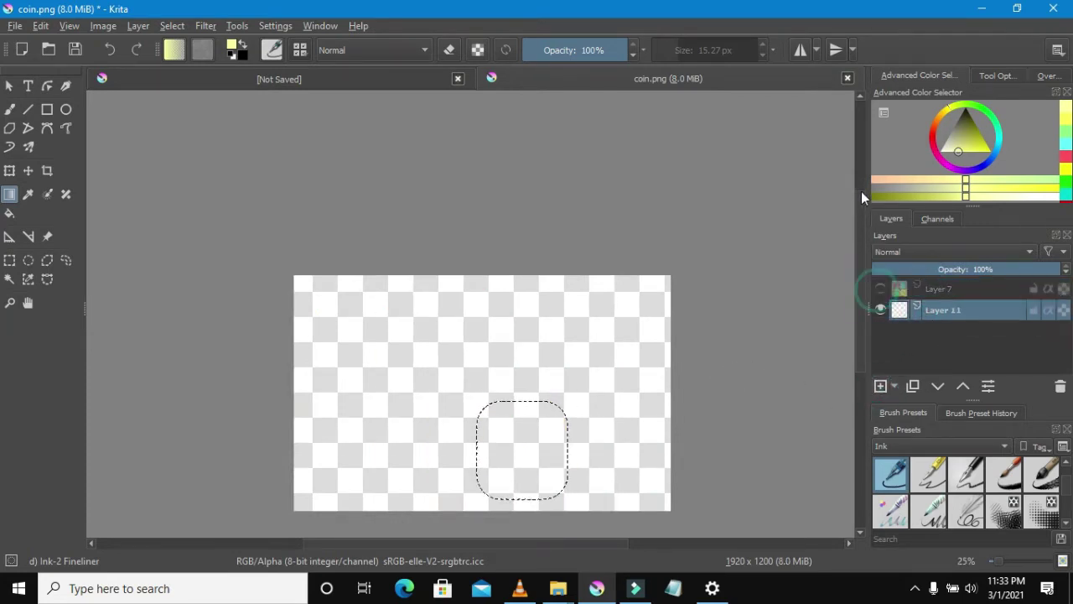
left_click(9, 260)
right_click(306, 333)
left_click(319, 341)
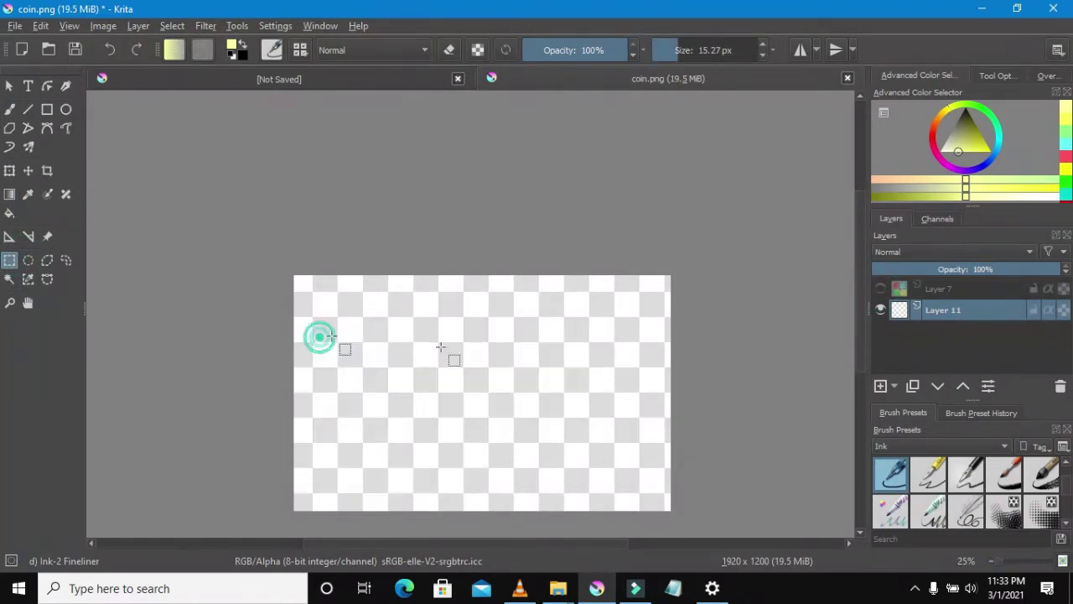
Fill Layer 11 solid black and show the coloured squares again.
left_click(960, 131)
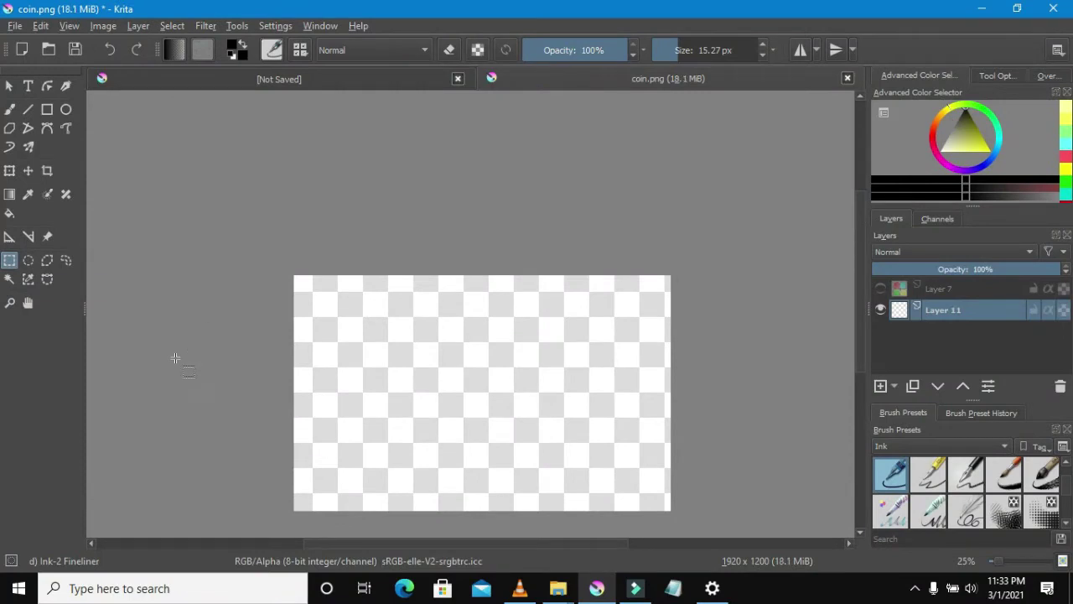
key("f")
left_click(416, 376)
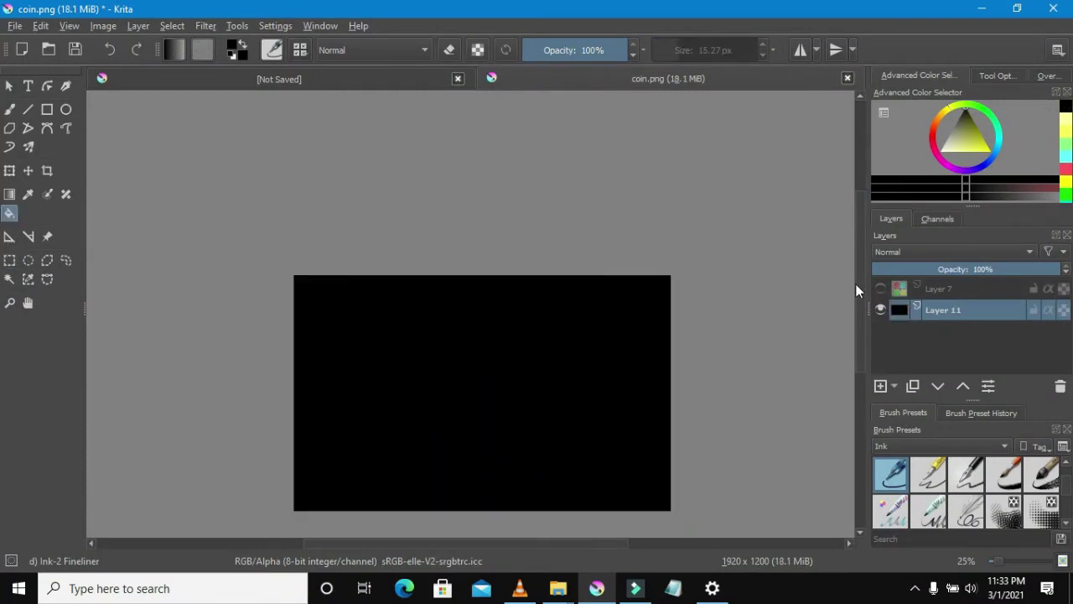
left_click(880, 289)
scroll(559, 402, "down", 3)
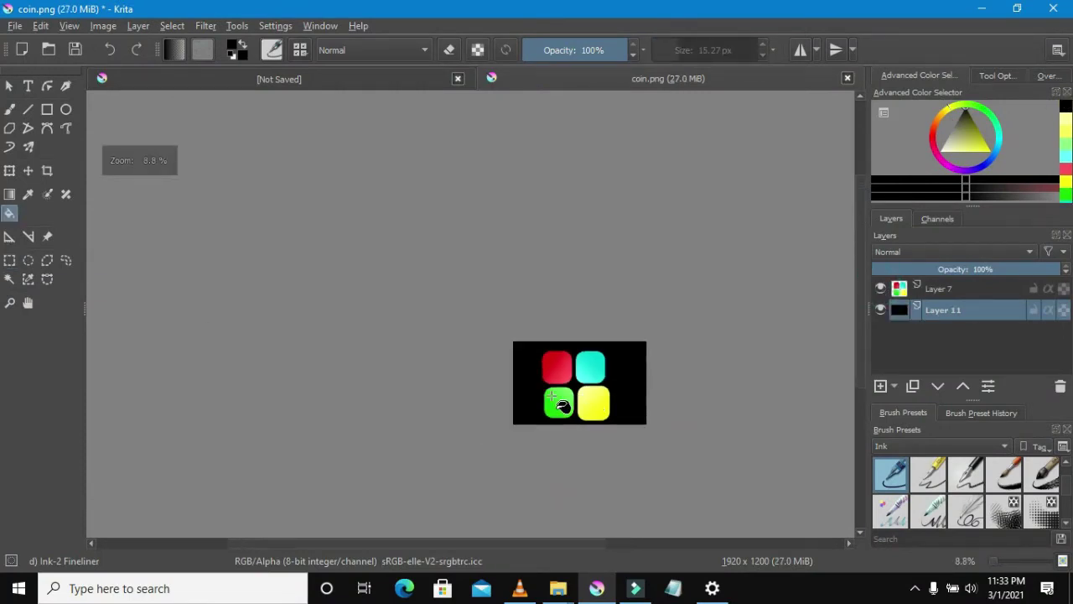
scroll(553, 397, "up", 4)
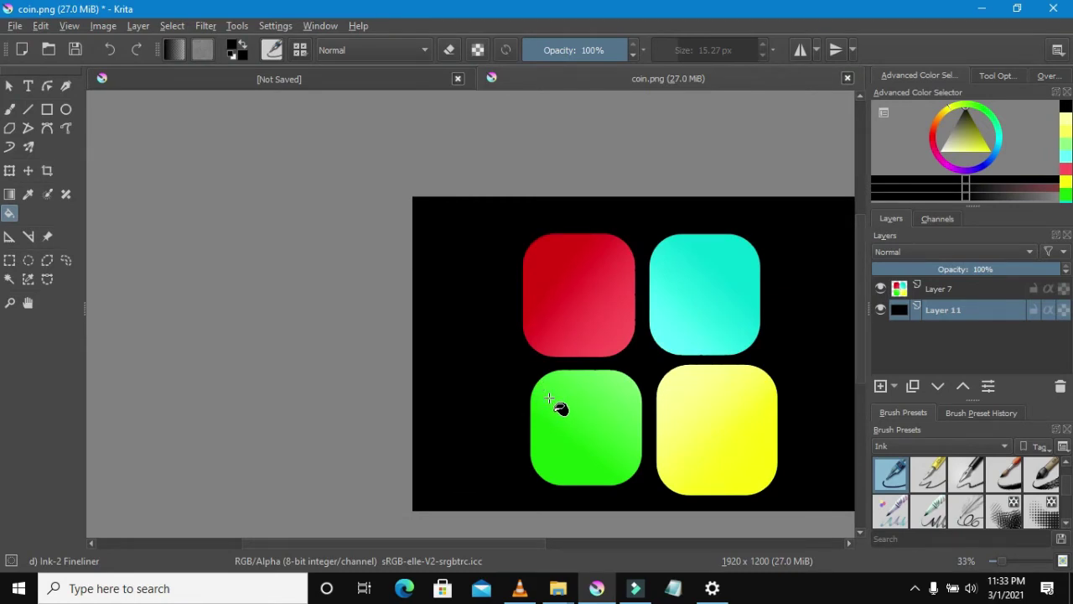
scroll(553, 401, "down", 4)
scroll(620, 453, "up", 1)
scroll(612, 436, "up", 3)
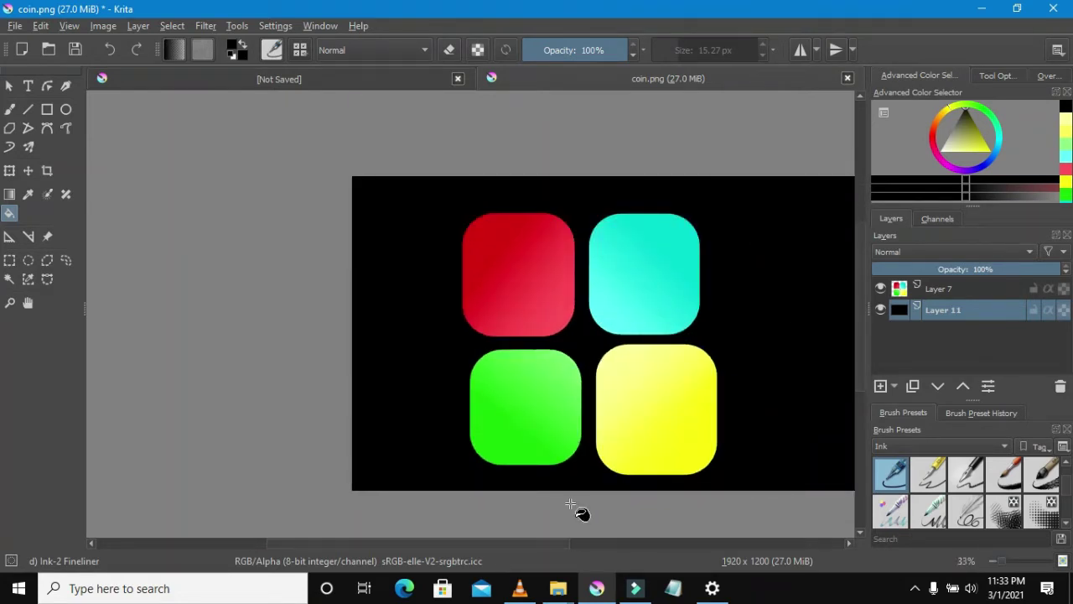
scroll(579, 450, "down", 1)
Select Layer 7, nudge the squares, then scale them down from the corner and move them up.
scroll(579, 450, "up", 1)
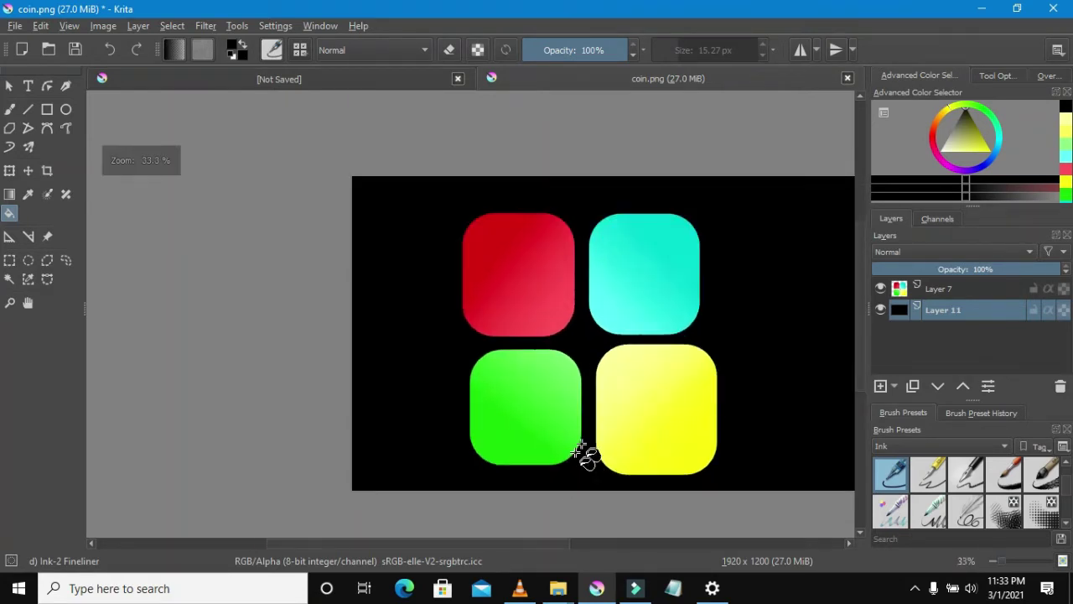
left_click(922, 289)
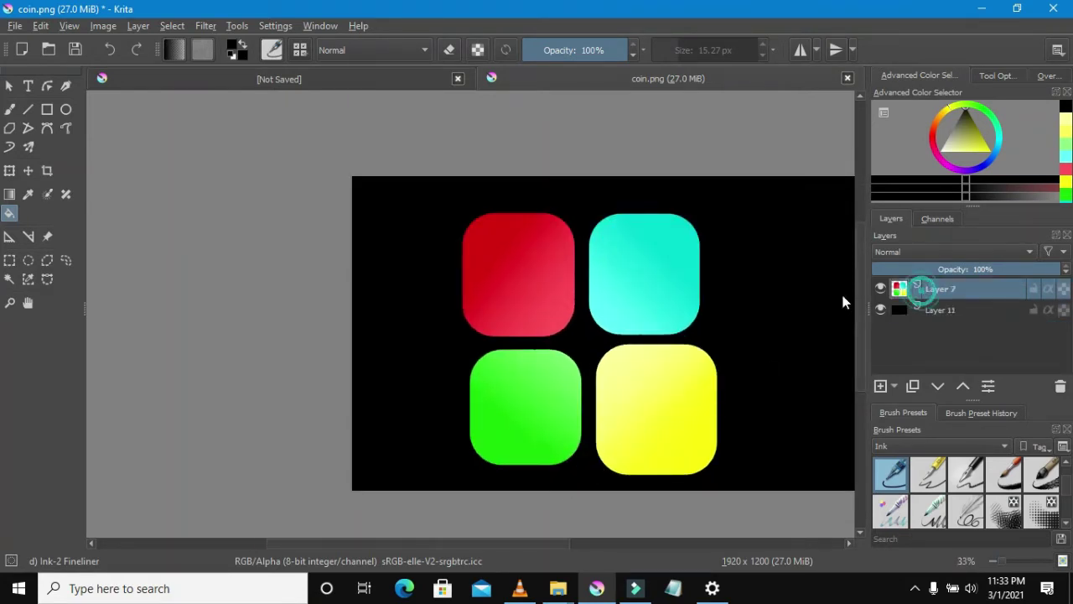
left_click(28, 171)
left_click_drag(521, 324, 540, 318)
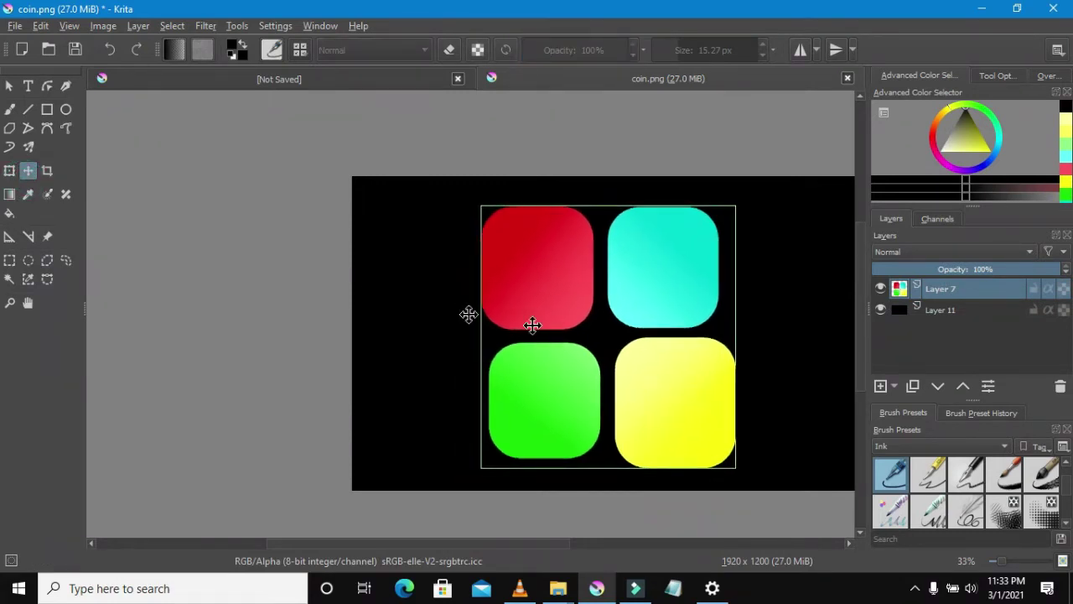
left_click(9, 170)
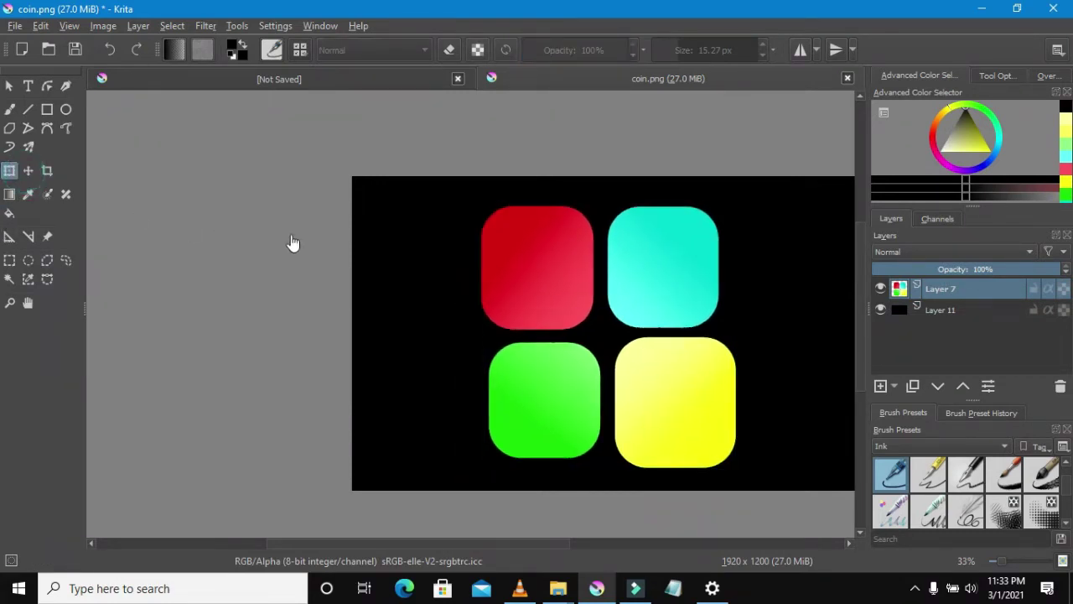
left_click(521, 243)
left_click_drag(478, 205, 547, 266)
left_click_drag(639, 348, 615, 302)
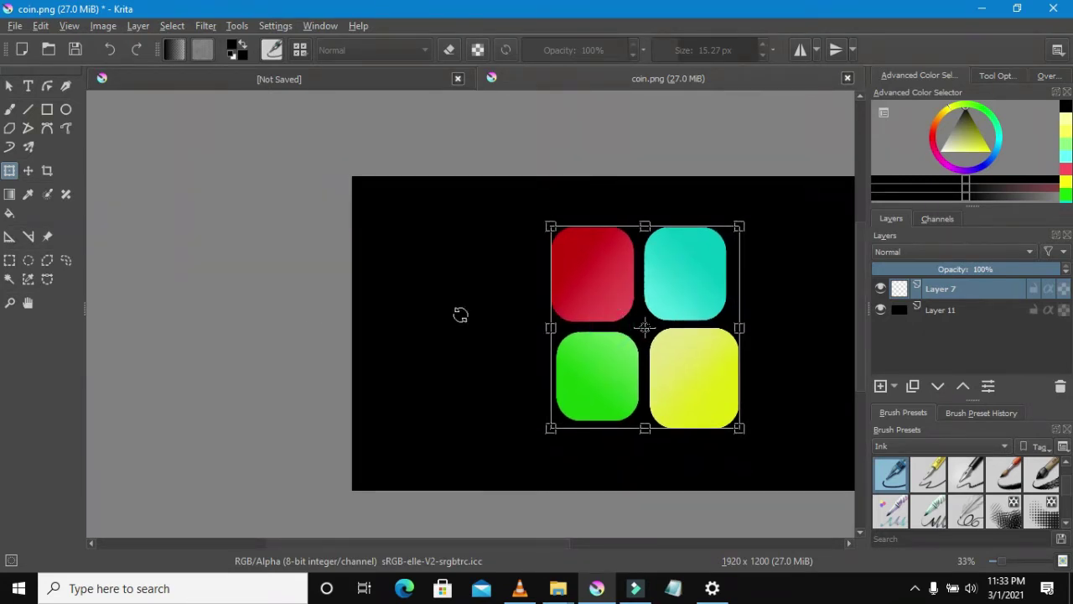
left_click(10, 260)
Move the four squares left and down toward the centre of the black background.
scroll(587, 311, "down", 4)
scroll(593, 334, "up", 4)
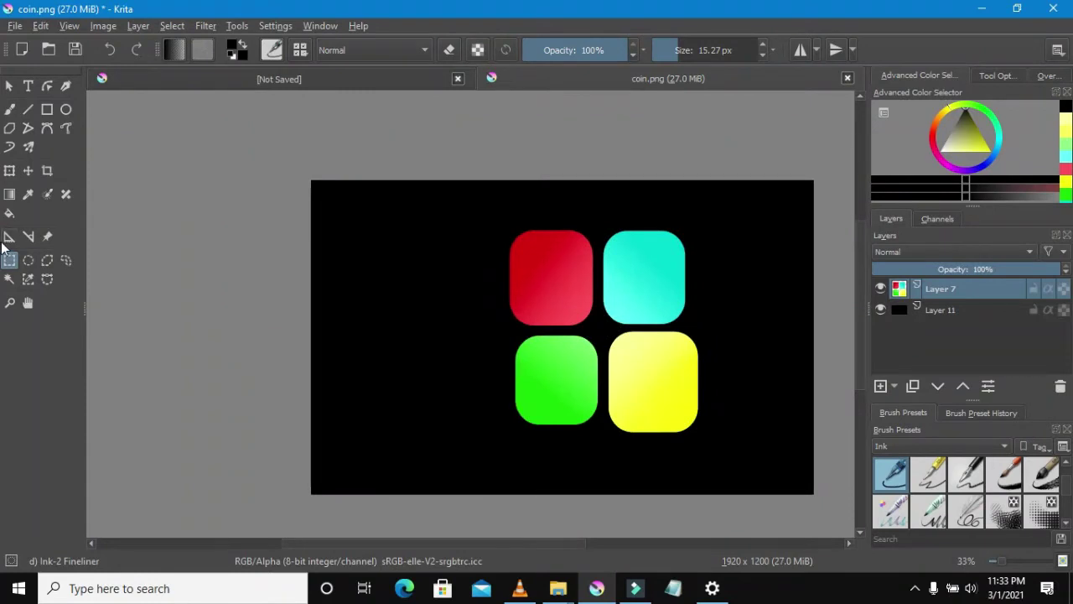
left_click(28, 170)
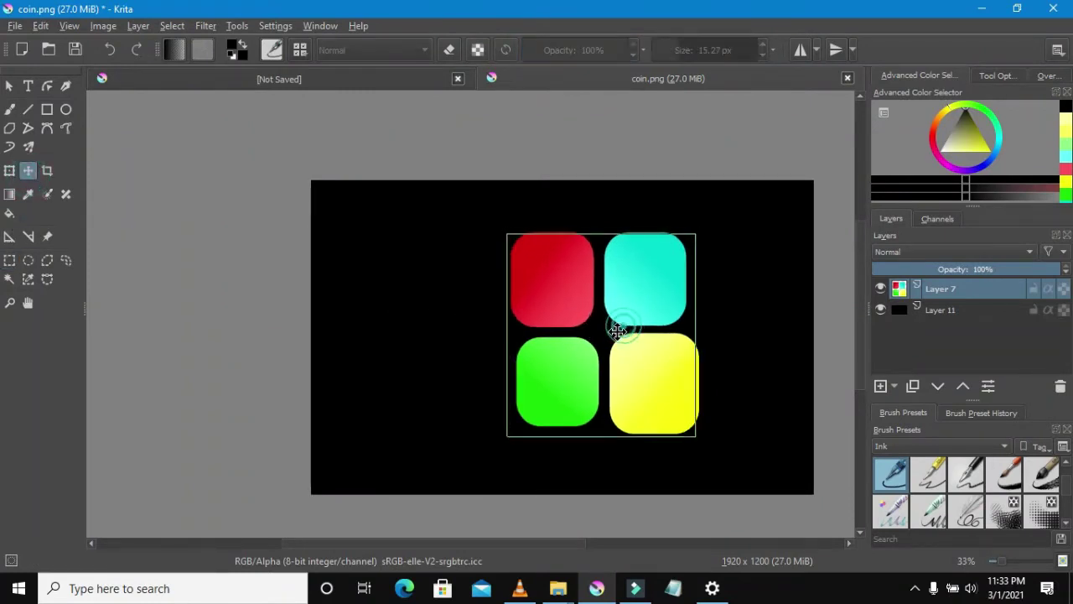
left_click_drag(620, 326, 572, 334)
scroll(572, 331, "down", 4)
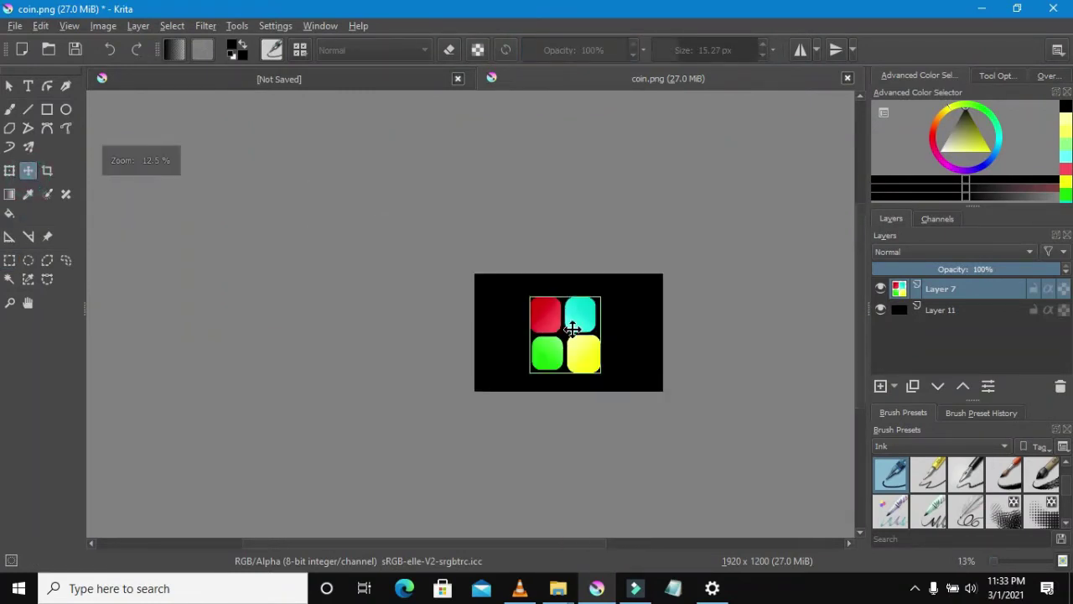
scroll(572, 331, "up", 4)
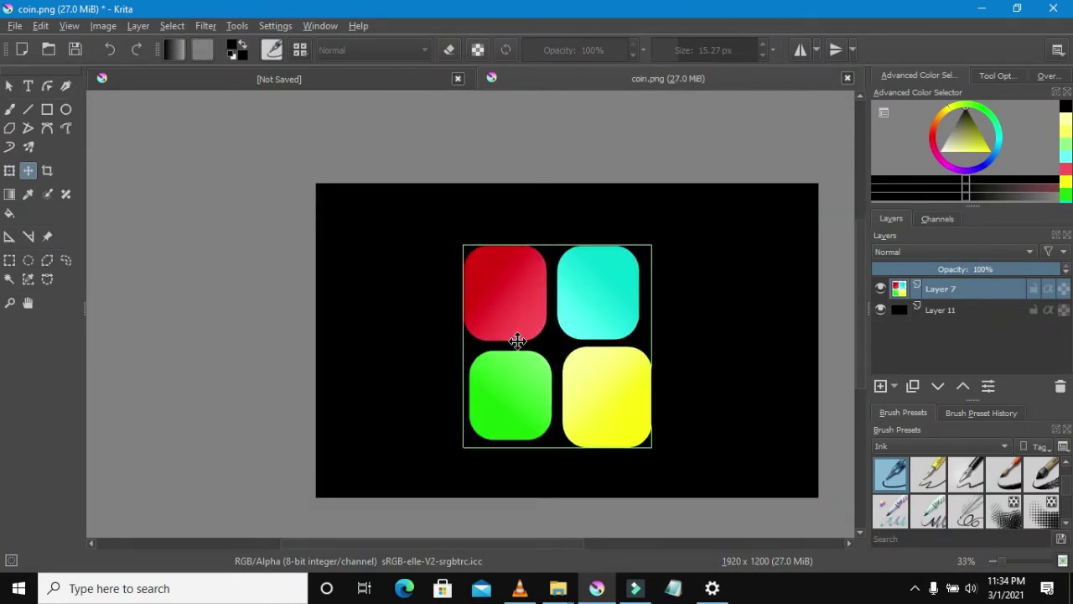
scroll(525, 360, "down", 3)
scroll(528, 352, "up", 3)
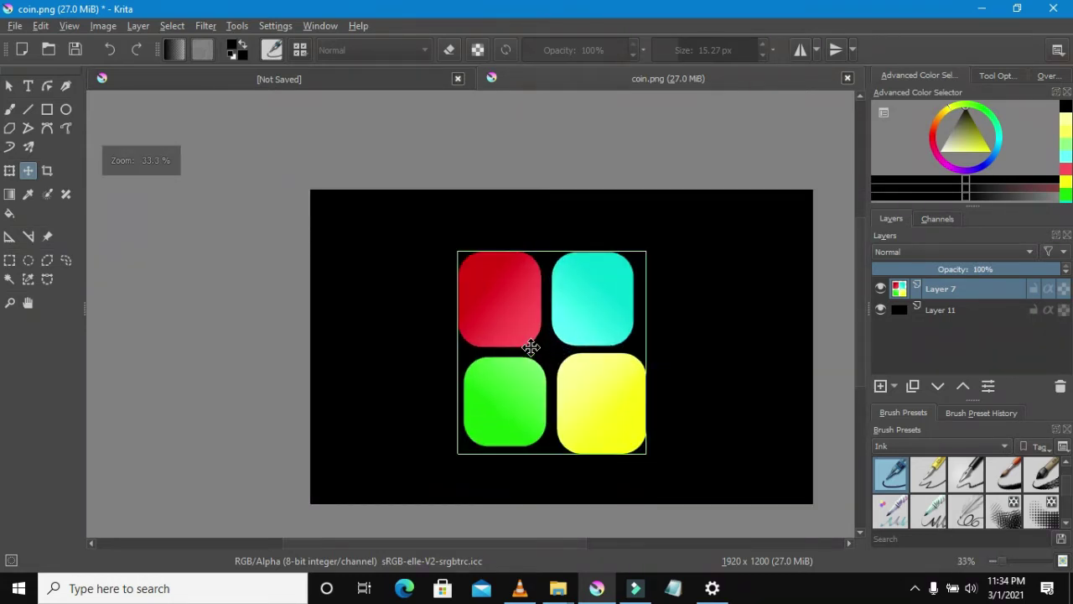
scroll(502, 334, "up", 1)
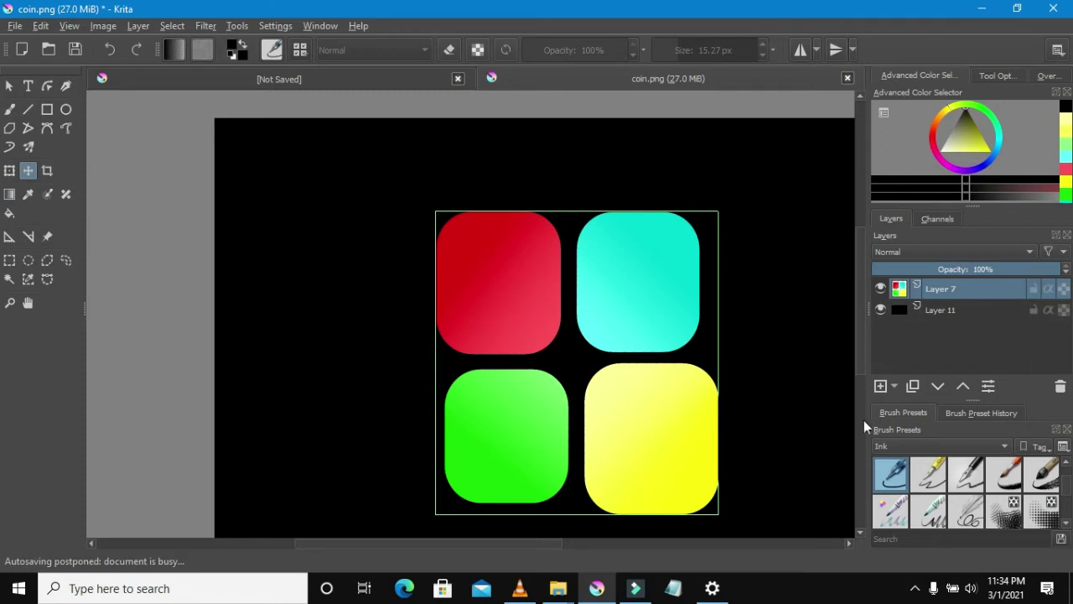
Add Layer 12 between Layer 7 and Layer 11, then draw and undo a grey rounded rectangle.
left_click(879, 386)
left_click_drag(940, 291, 941, 316)
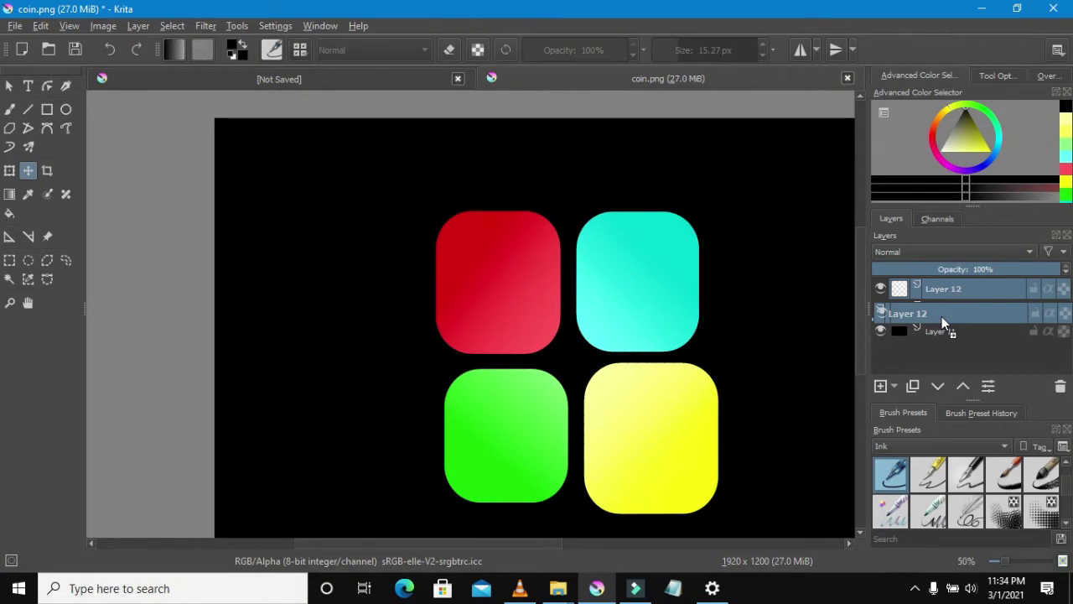
left_click_drag(941, 316, 941, 316)
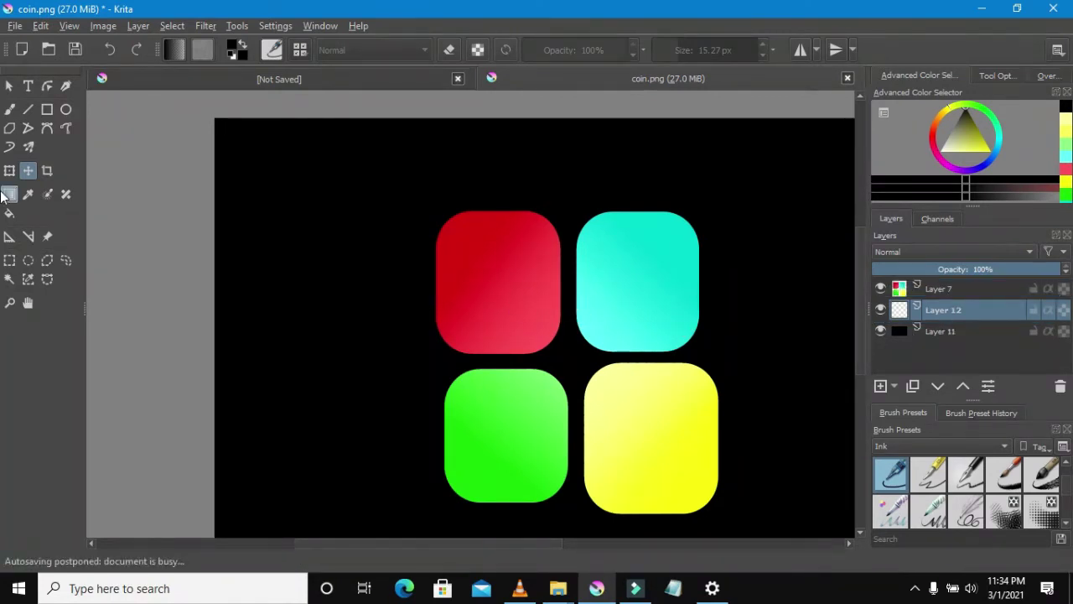
left_click(47, 109)
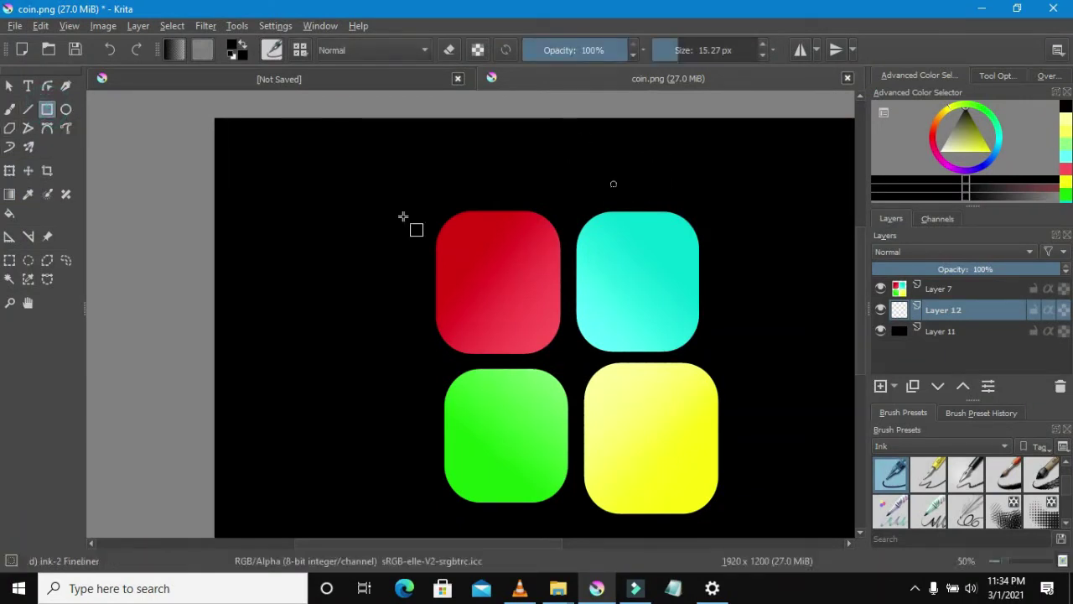
left_click(954, 120)
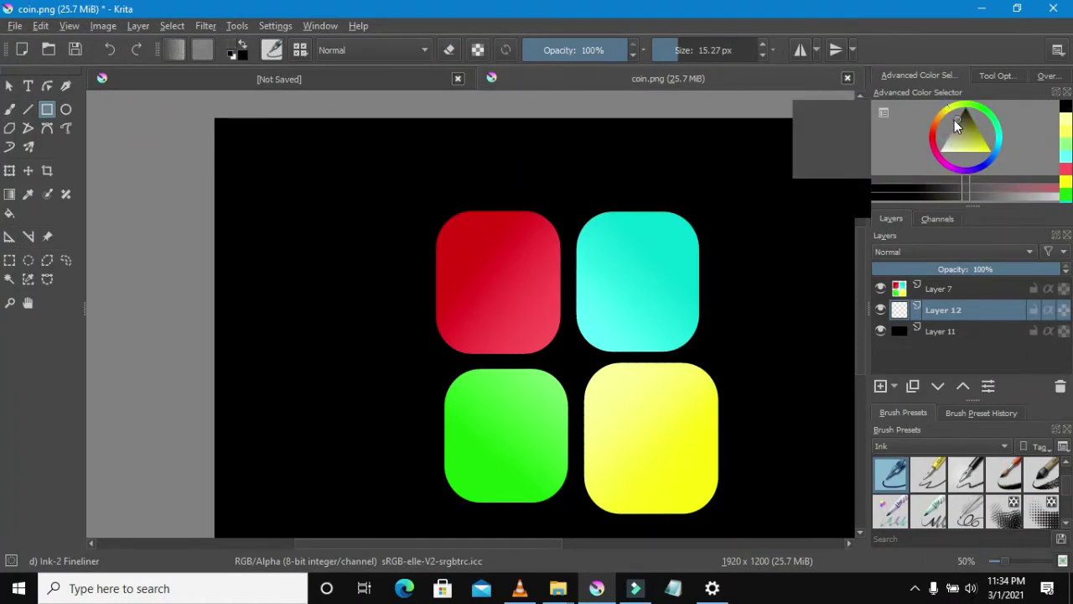
left_click_drag(397, 200, 752, 493)
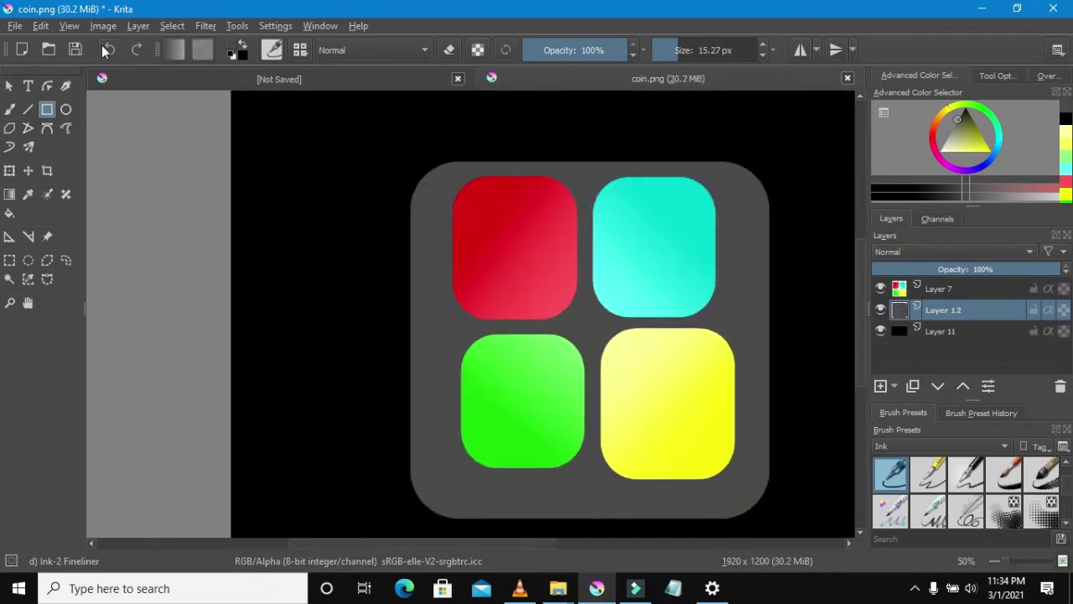
left_click(107, 50)
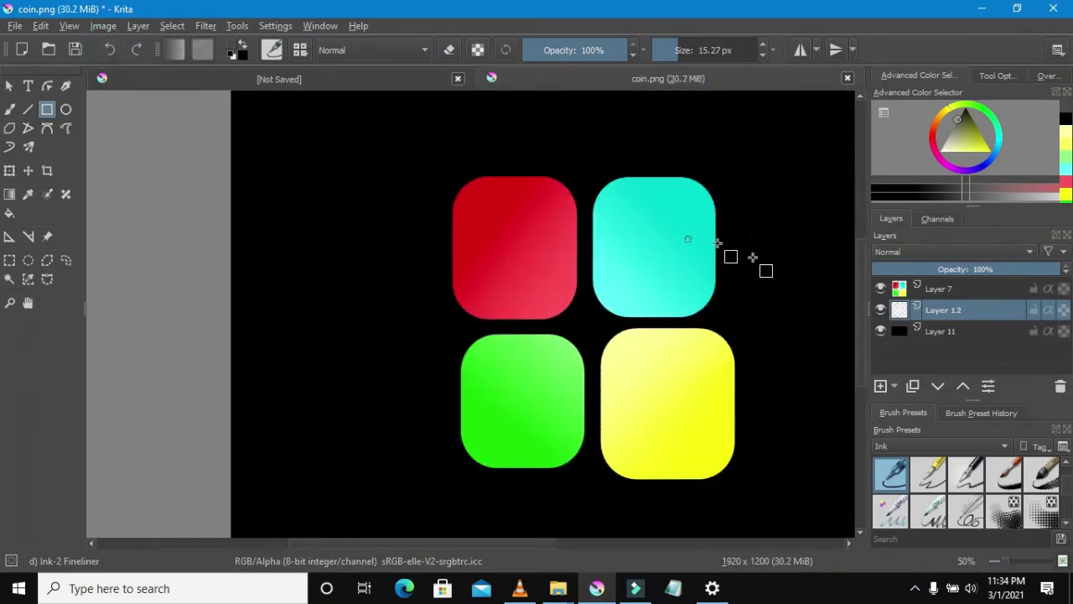
Bucket-fill background Layer 11 with grey, then show the squares and reselect Layer 7.
left_click(881, 331)
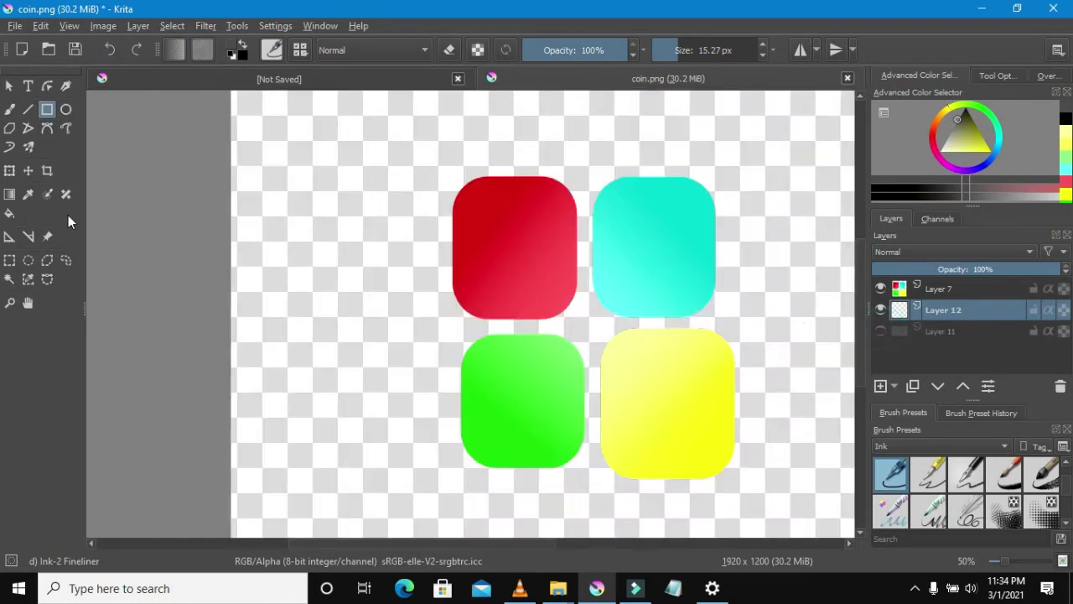
left_click(879, 288)
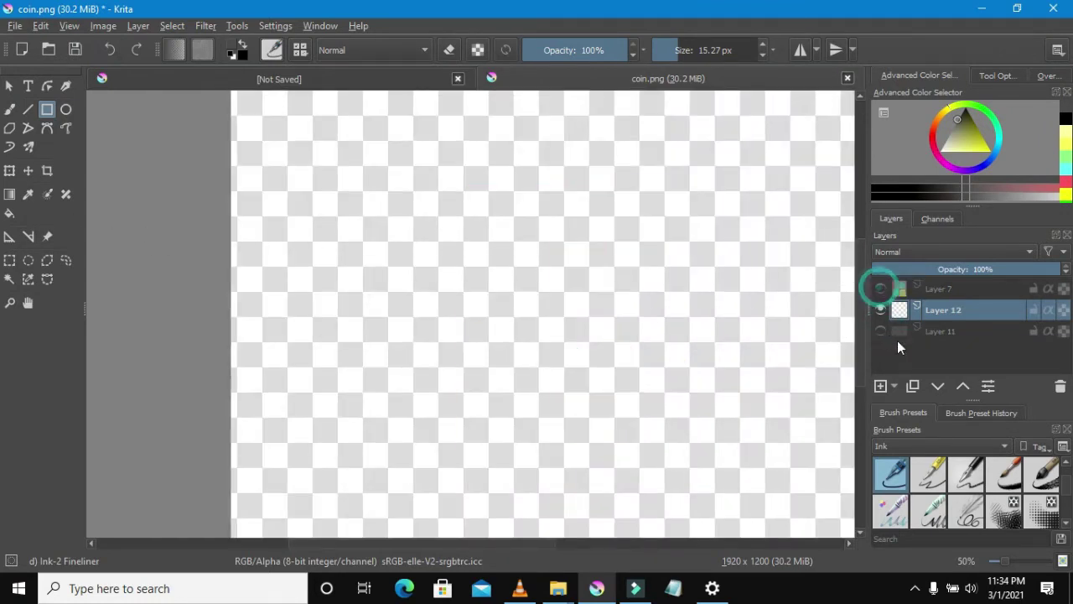
left_click(909, 332)
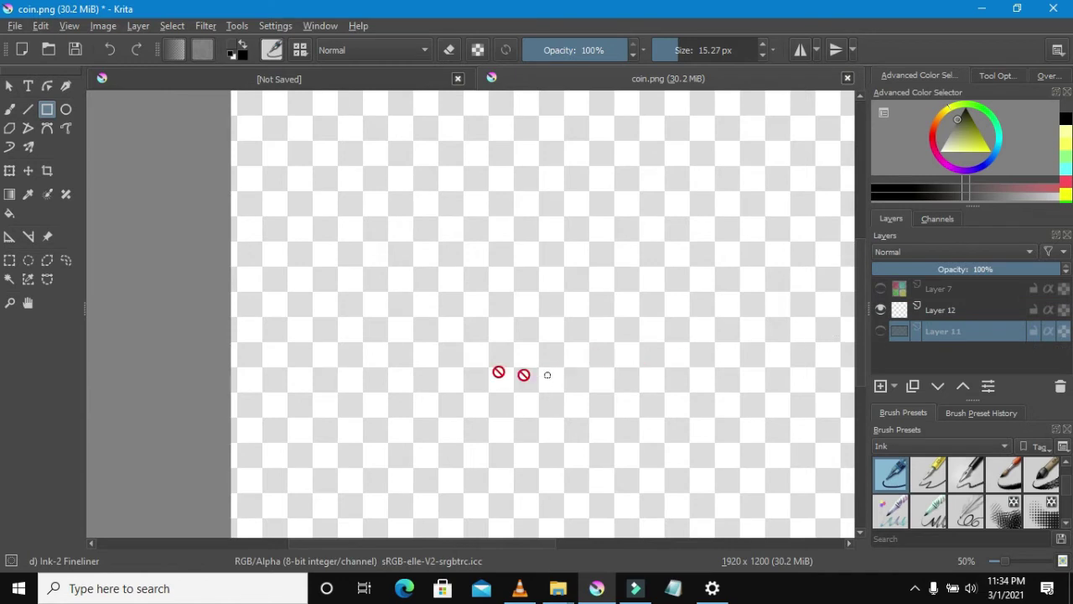
key("f")
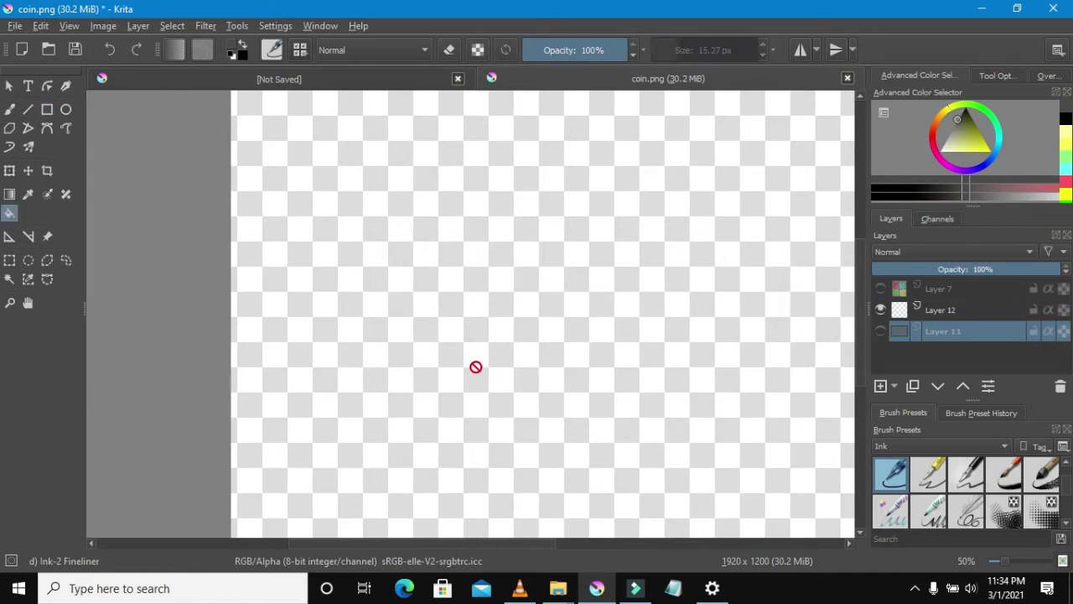
left_click(876, 331)
left_click(757, 307)
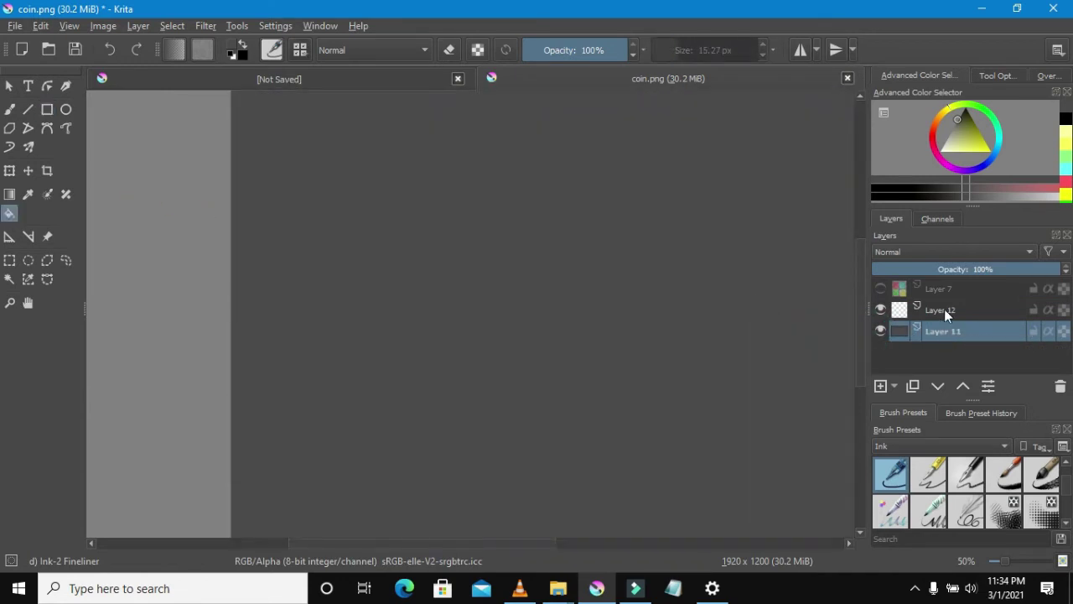
left_click(958, 291)
left_click(880, 288)
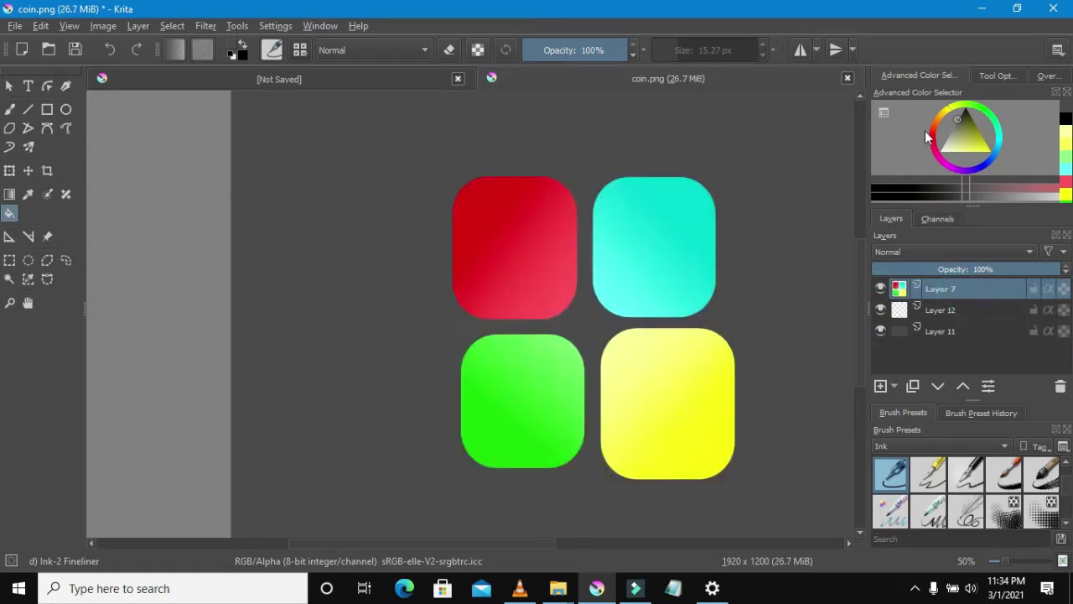
Choose black as the painting colour and add a new Layer 13 above Layer 7.
scroll(710, 249, "down", 2)
scroll(711, 249, "up", 1)
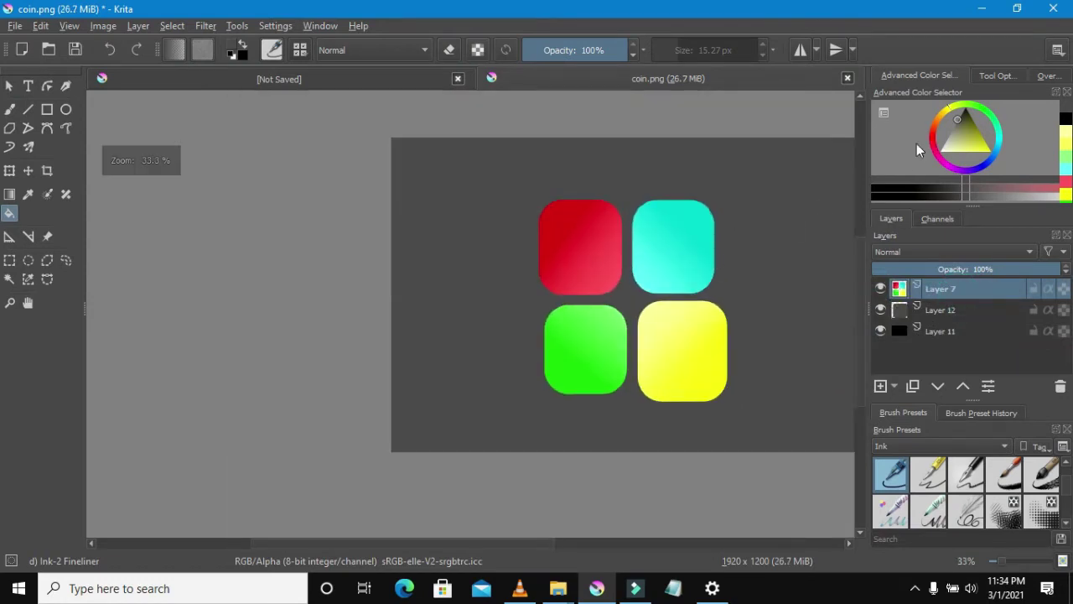
left_click(1064, 117)
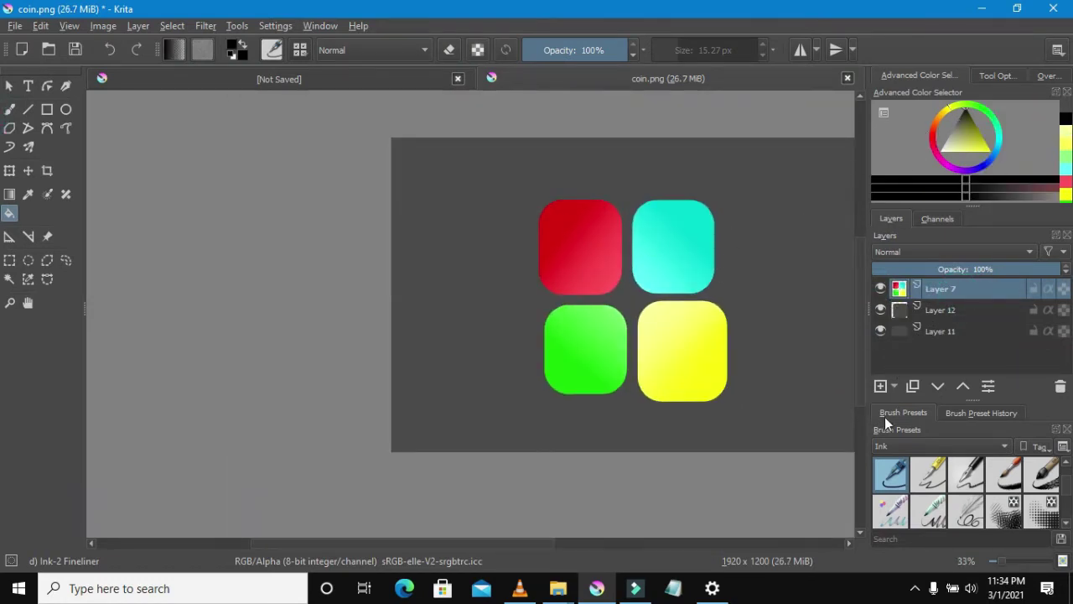
left_click(880, 385)
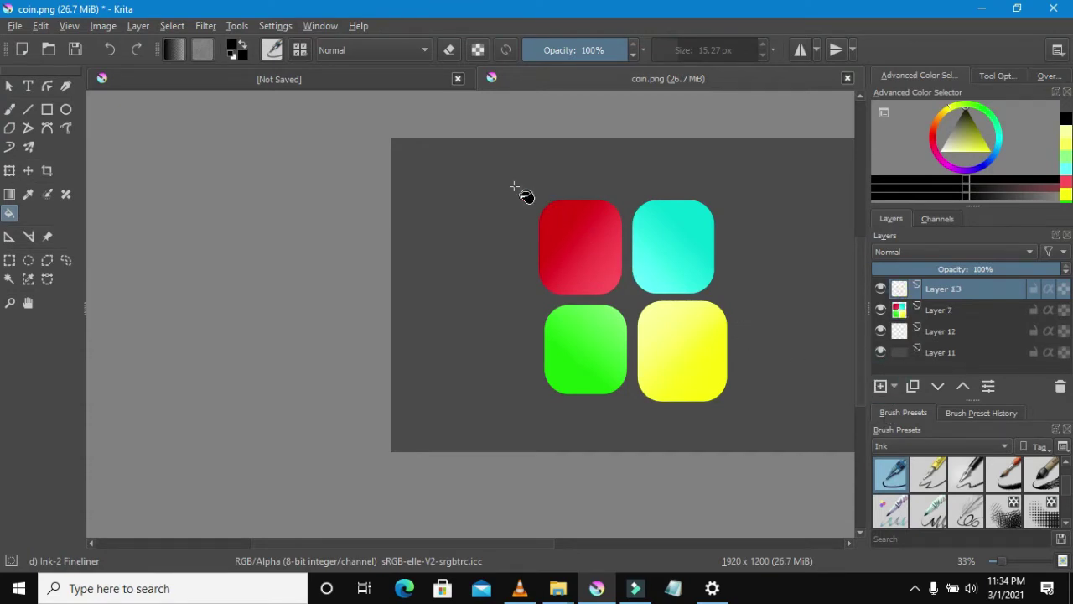
Try a black fill, undo it, then draw a black rounded square and move Layer 13 below the squares.
left_click(642, 364)
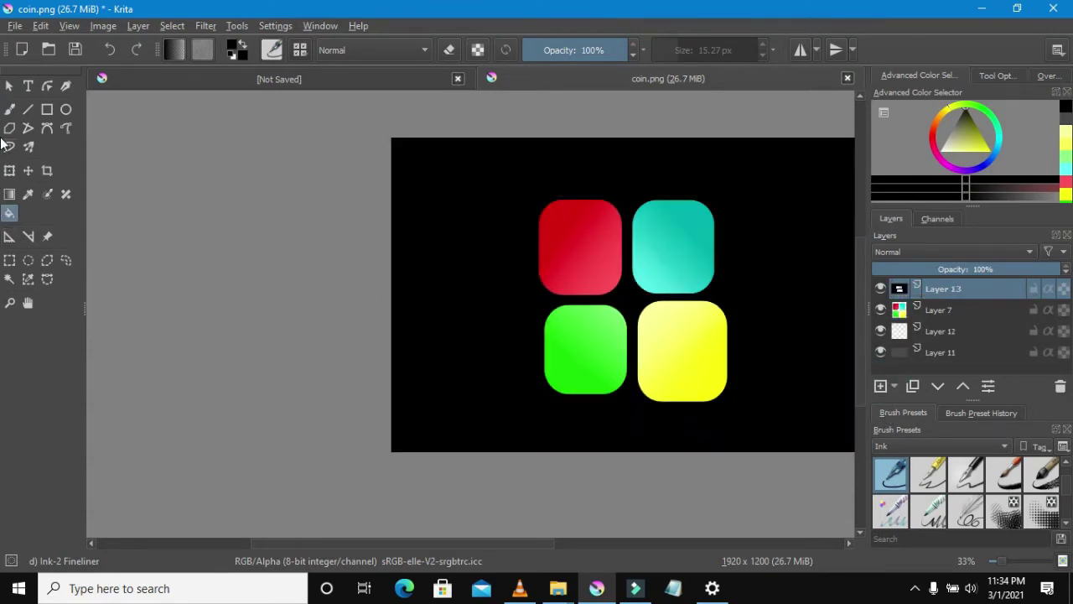
left_click(110, 49)
left_click(47, 109)
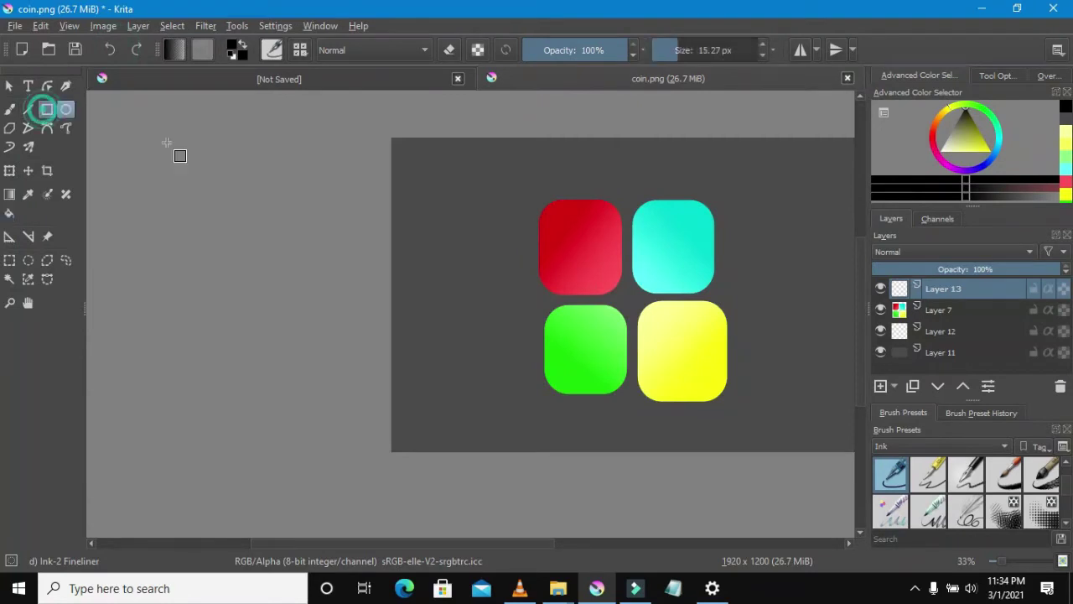
left_click_drag(510, 184, 749, 417)
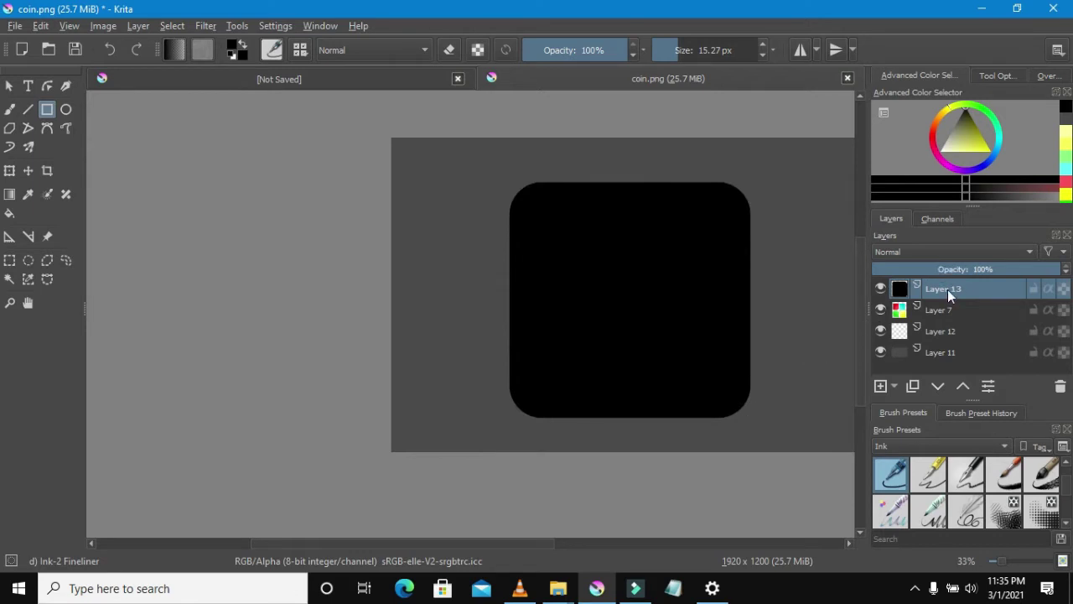
left_click_drag(947, 290, 955, 319)
Undo the layer move, the black rounded square and the creation of Layer 13.
scroll(725, 300, "down", 2)
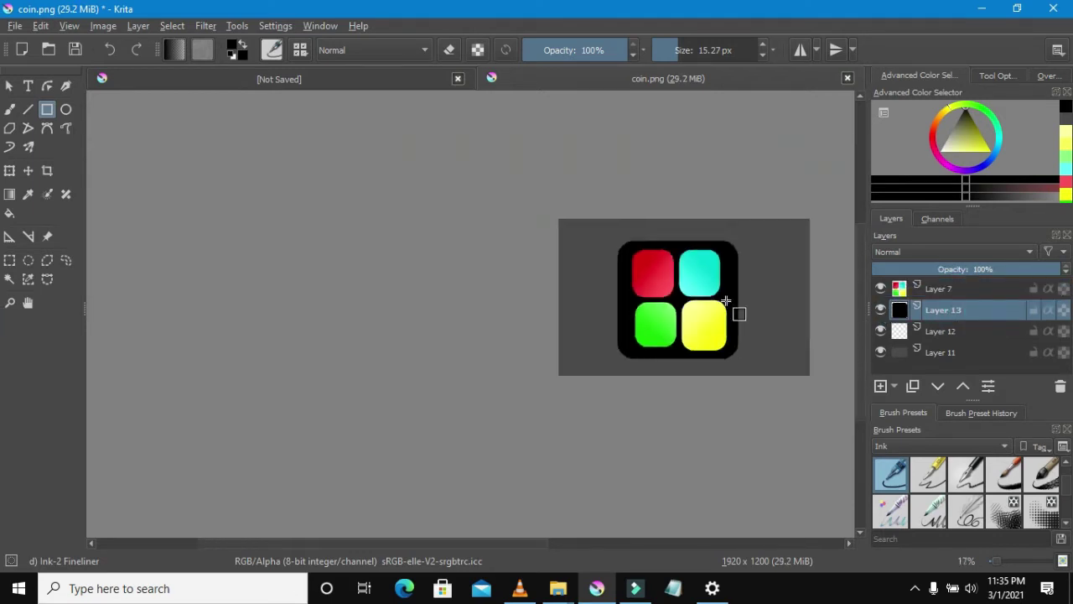
scroll(725, 300, "down", 1)
scroll(727, 302, "up", 2)
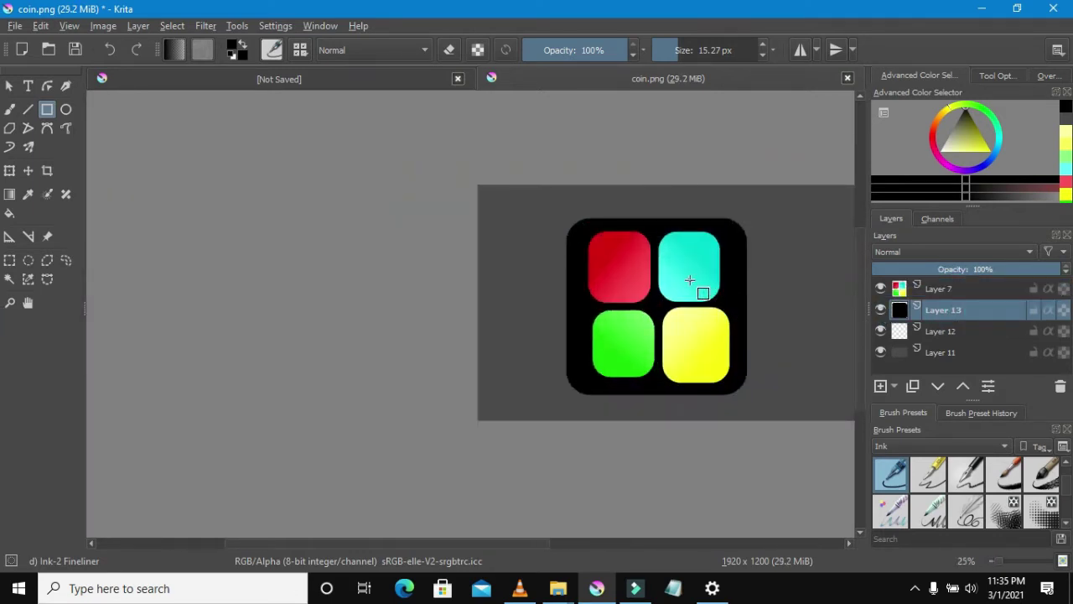
key("ctrl+z")
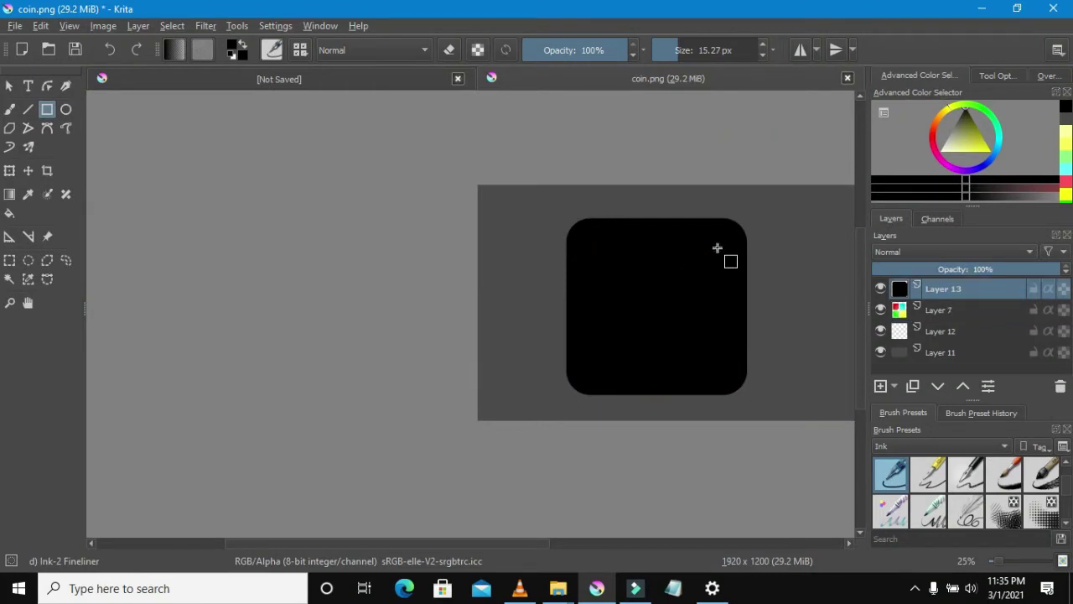
key("ctrl+z")
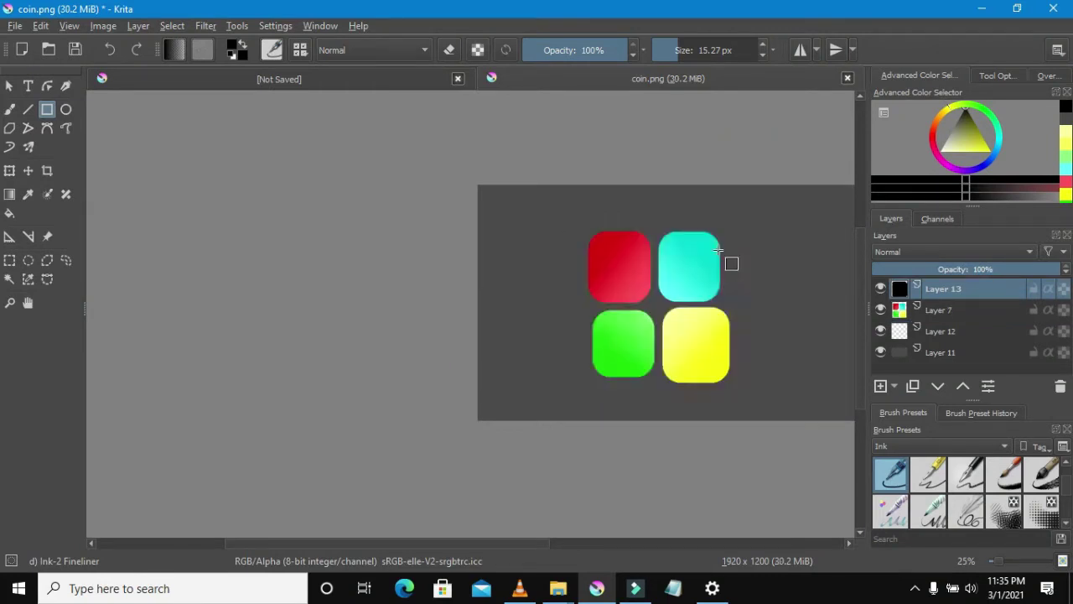
scroll(763, 279, "down", 1)
key("ctrl+z")
key("ctrl+z")
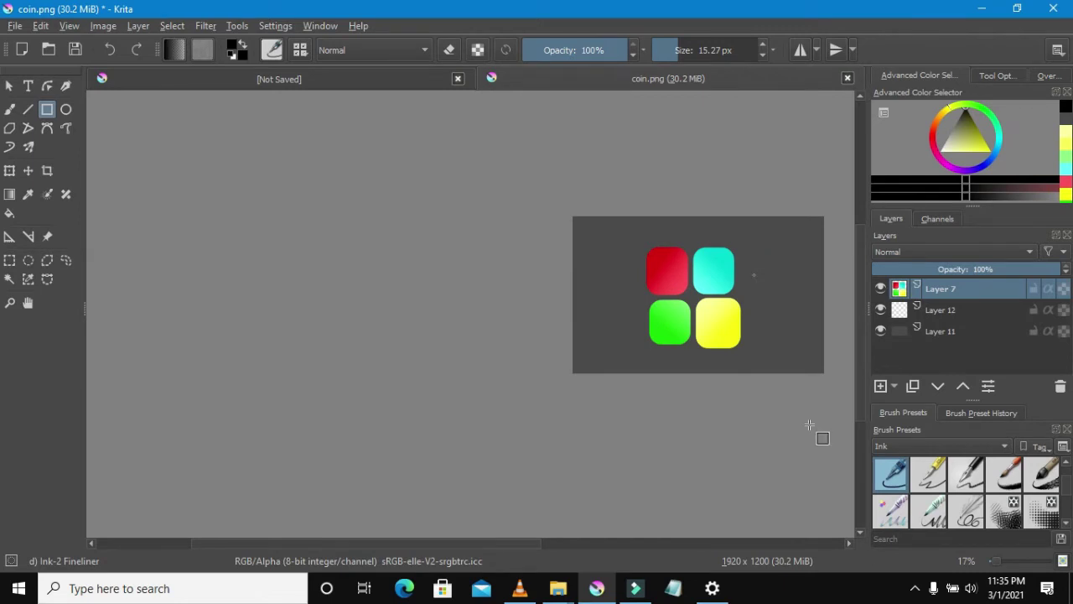
Open the screen recorder's controls from the tray, then make Layer 7 the active layer.
left_click(915, 588)
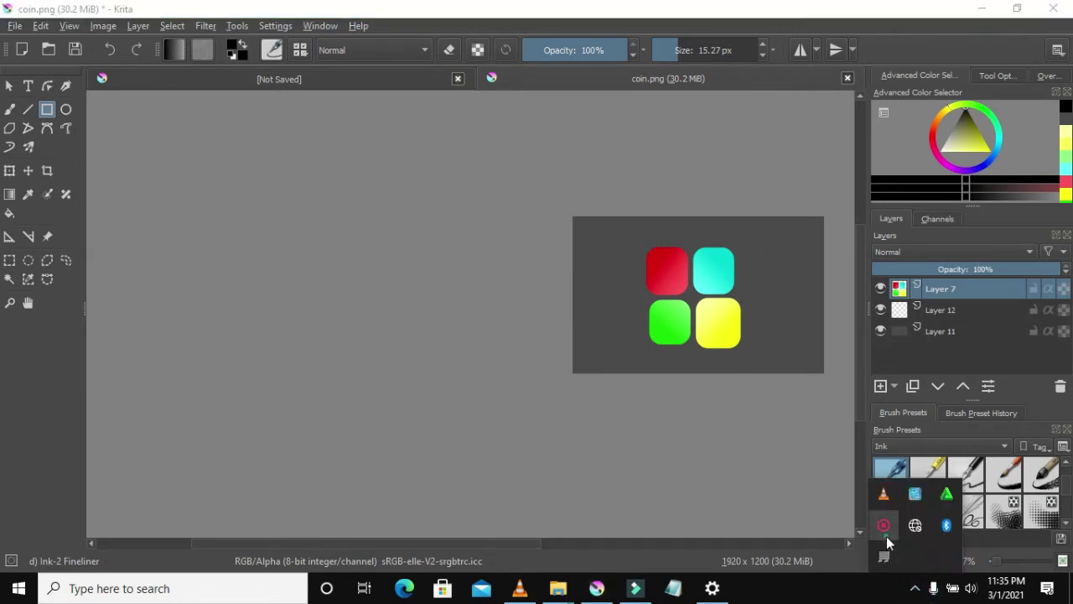
left_click(889, 536)
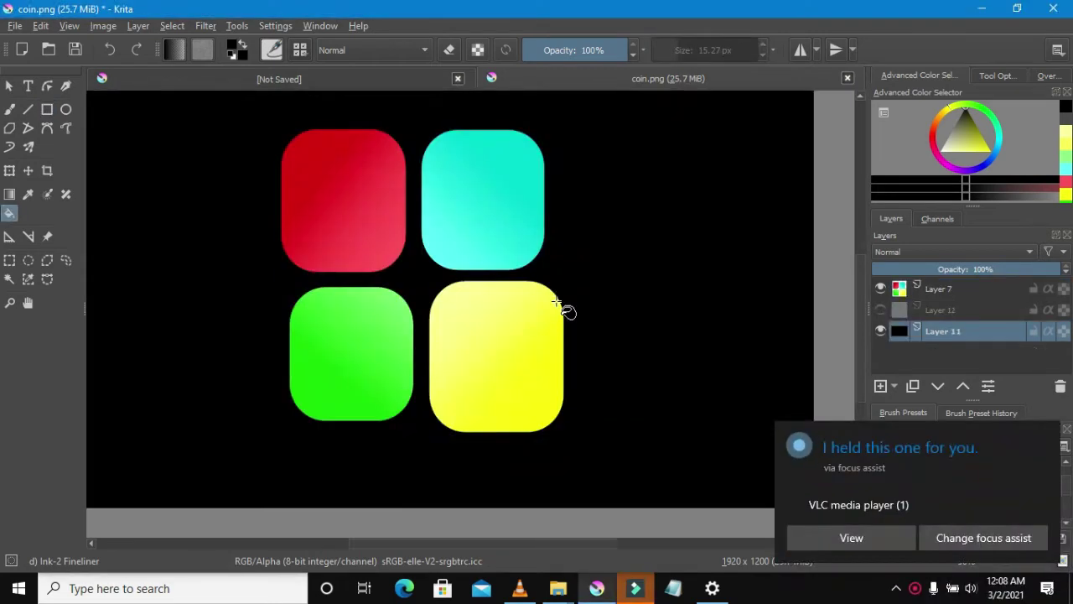
scroll(565, 311, "down", 3)
scroll(560, 315, "up", 4)
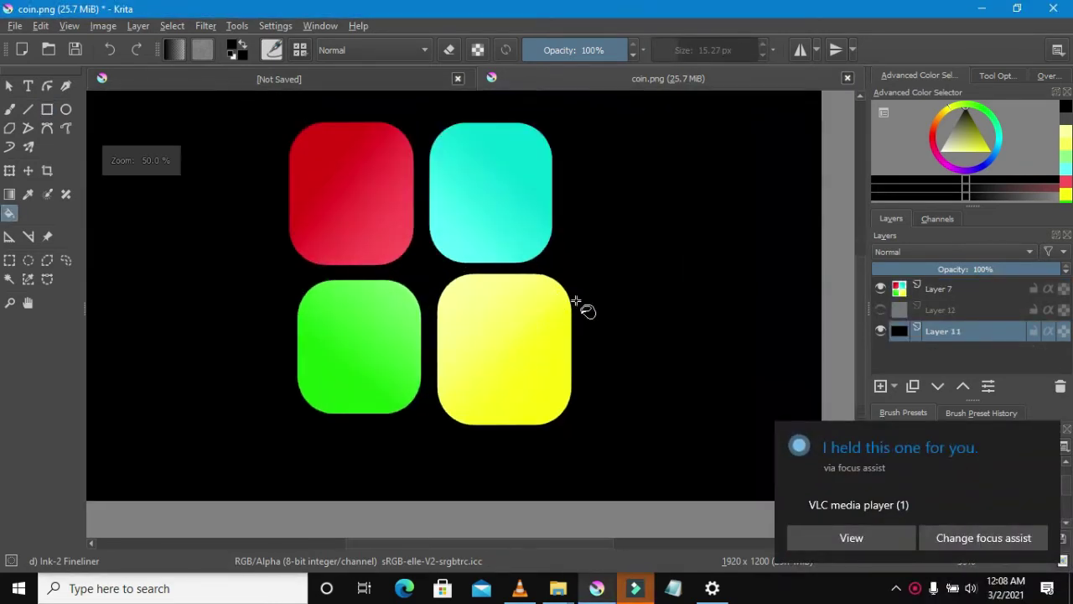
left_click(916, 293)
scroll(415, 276, "down", 3)
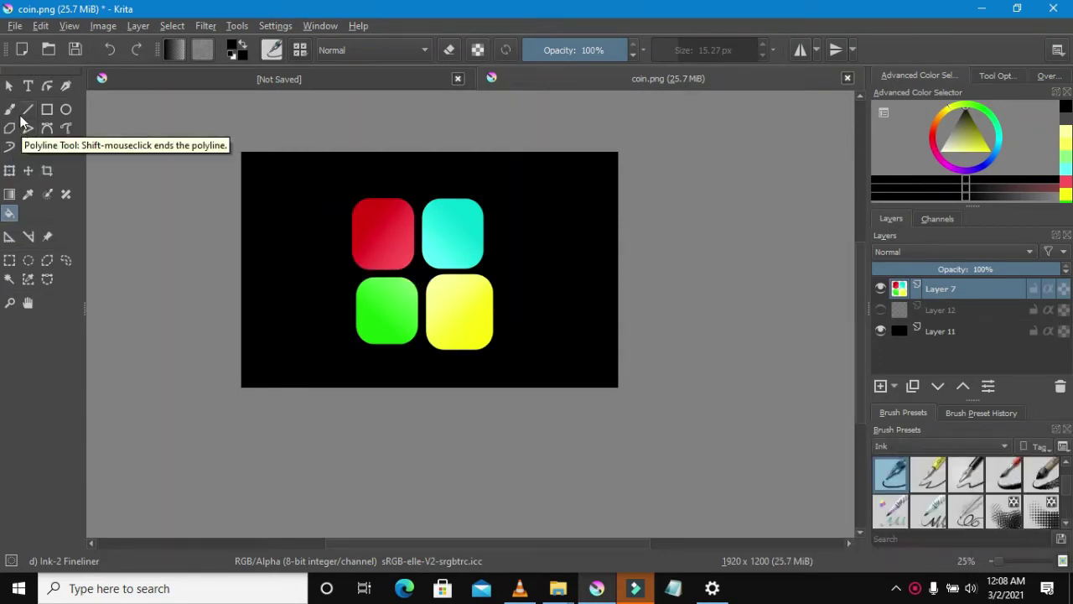
Scale the four squares down with the Transform tool and shift them slightly up and right.
left_click(10, 171)
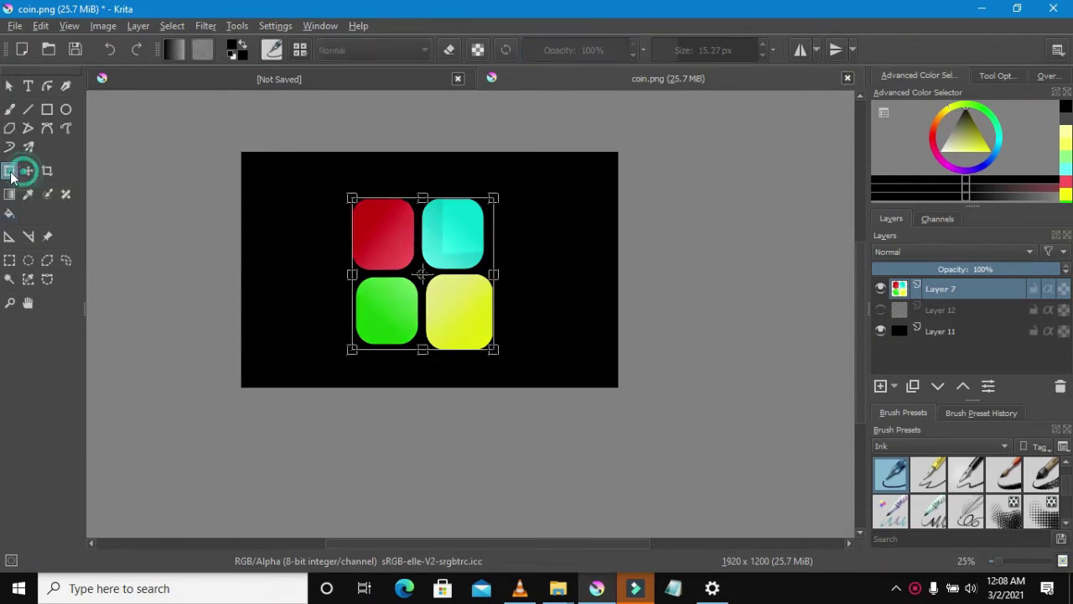
scroll(462, 280, "up", 1)
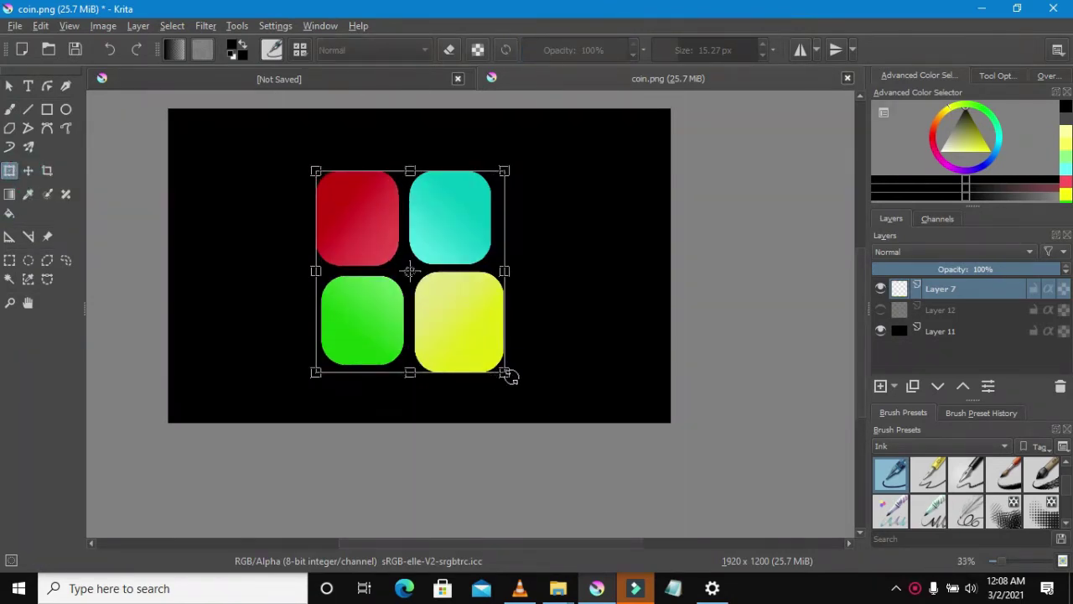
left_click_drag(504, 370, 468, 324)
left_click_drag(360, 263, 368, 248)
left_click(19, 263)
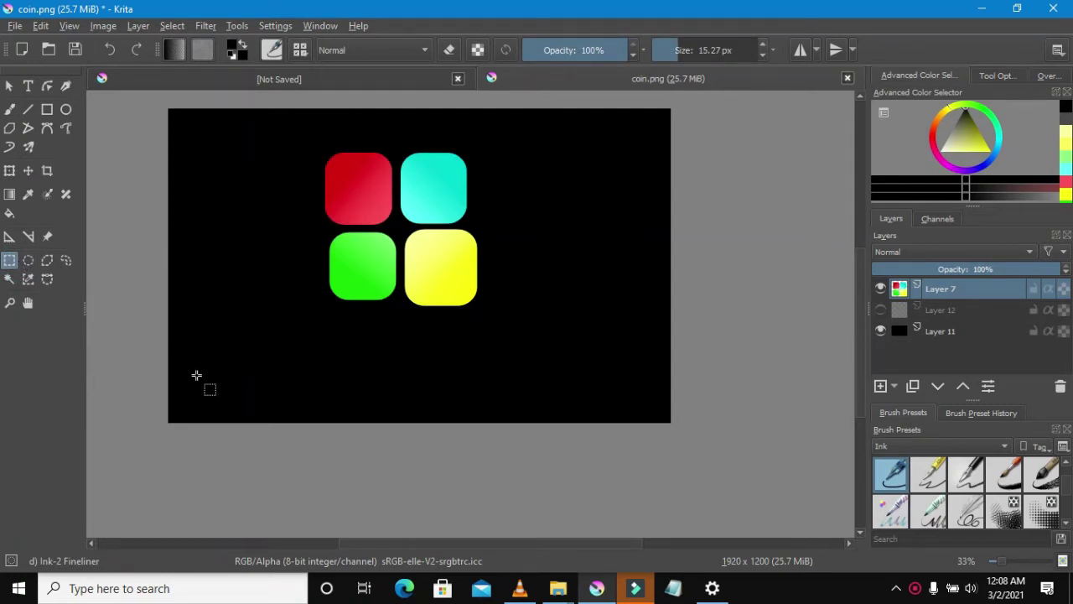
Add a new empty Layer 14 and skip to the next song in the music player.
left_click(879, 387)
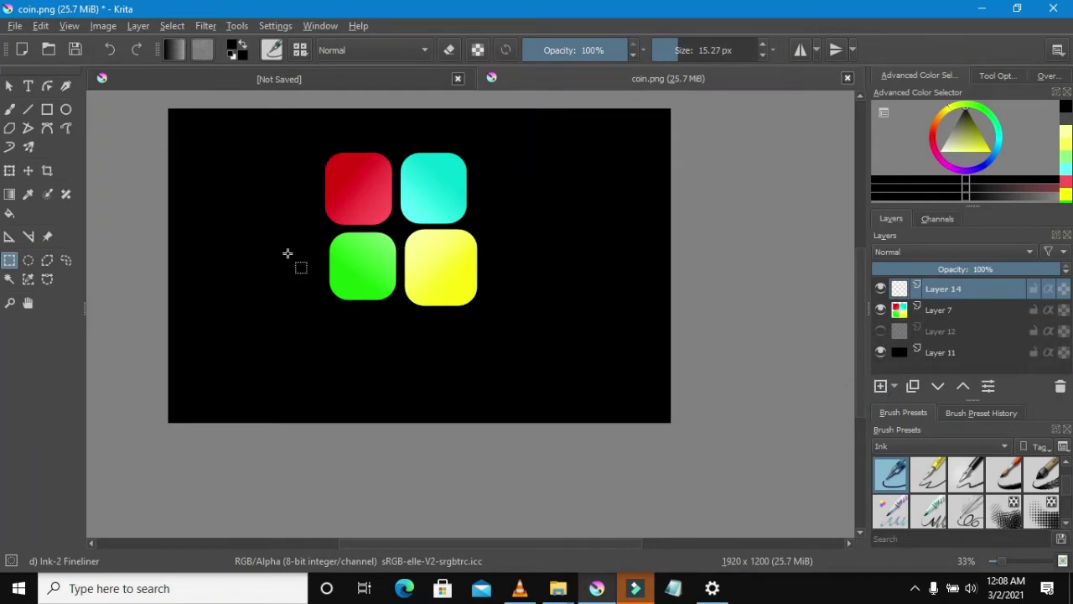
mouse_move(520, 590)
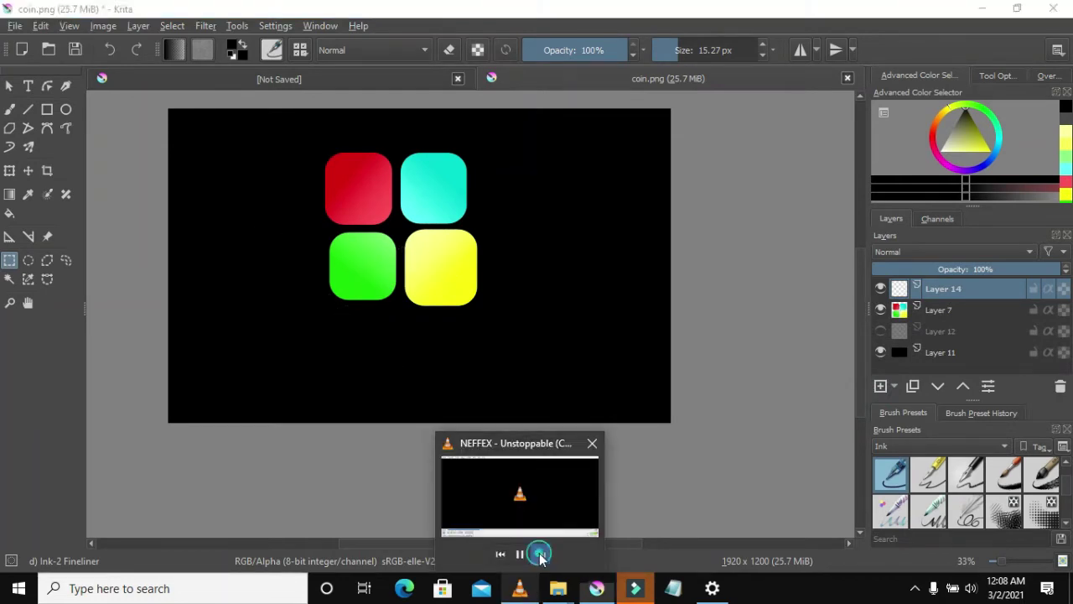
left_click(540, 553)
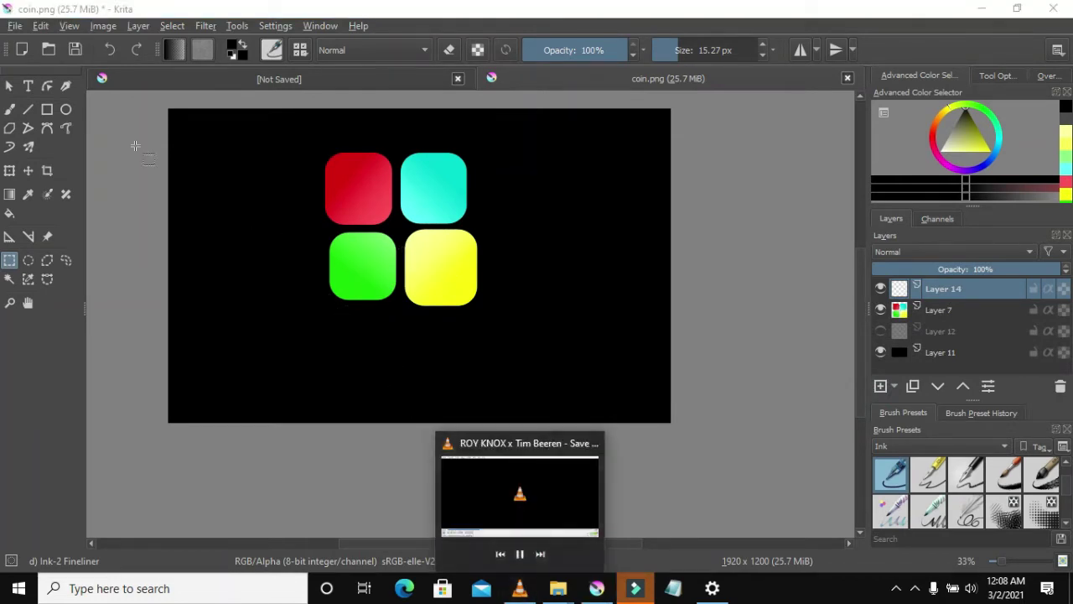
Browse the File, Filter and Layer menus.
left_click(13, 26)
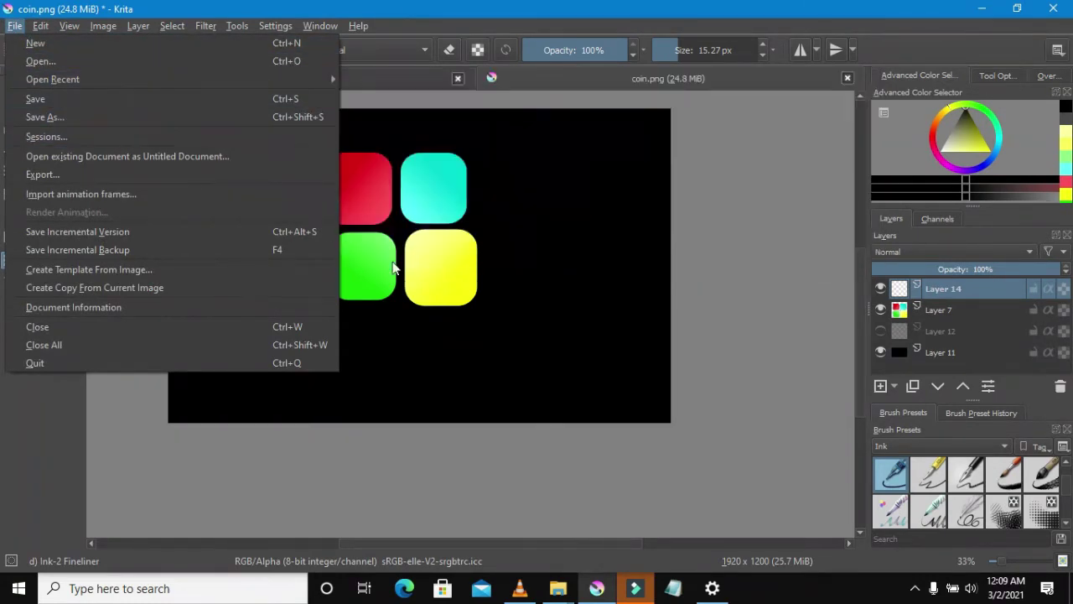
left_click(394, 269)
left_click(196, 25)
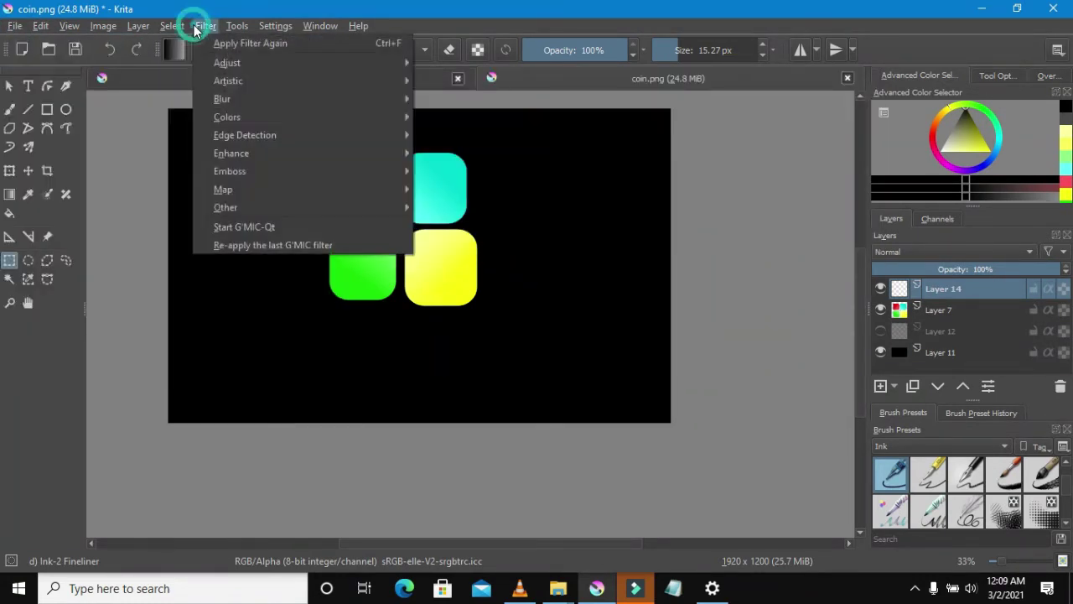
mouse_move(167, 26)
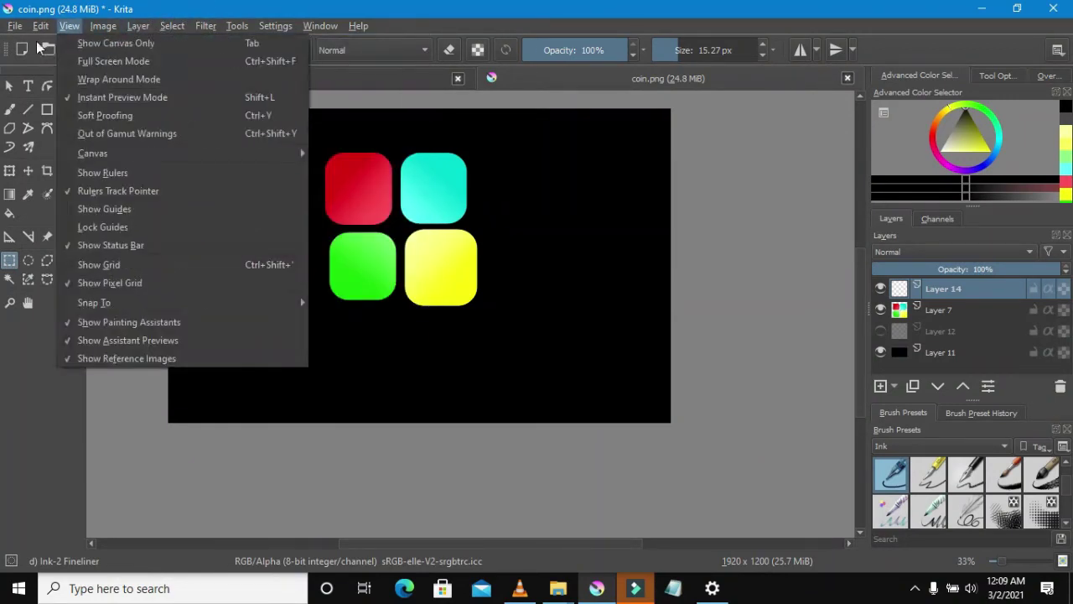
mouse_move(94, 31)
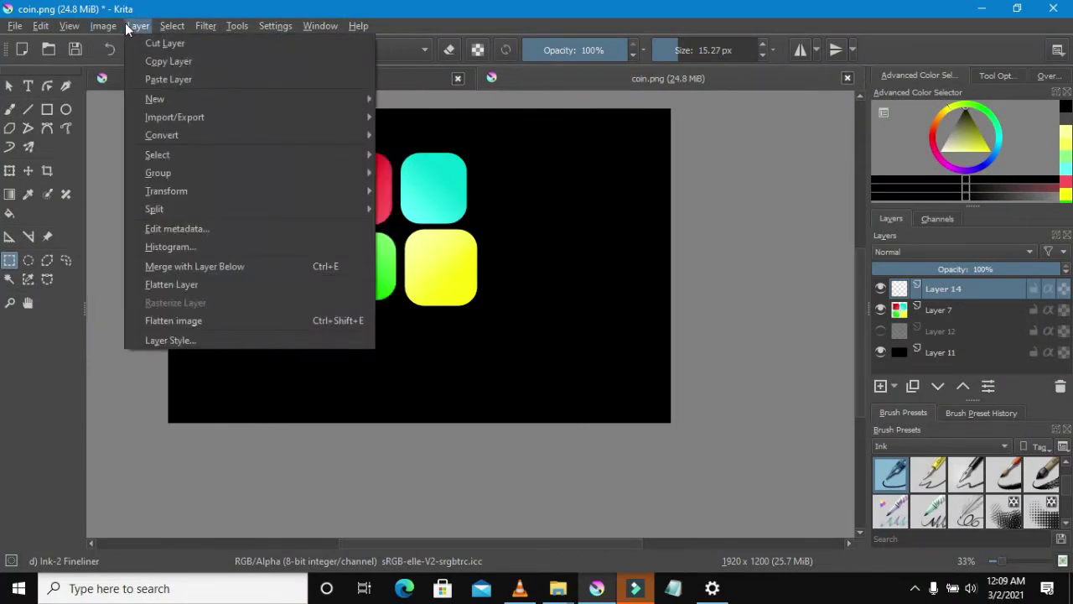
Draw a text box on the canvas and replace the Lorem ipsum placeholder with 'Windows 7.8'.
left_click(36, 85)
left_click(34, 85)
left_click_drag(229, 179, 599, 428)
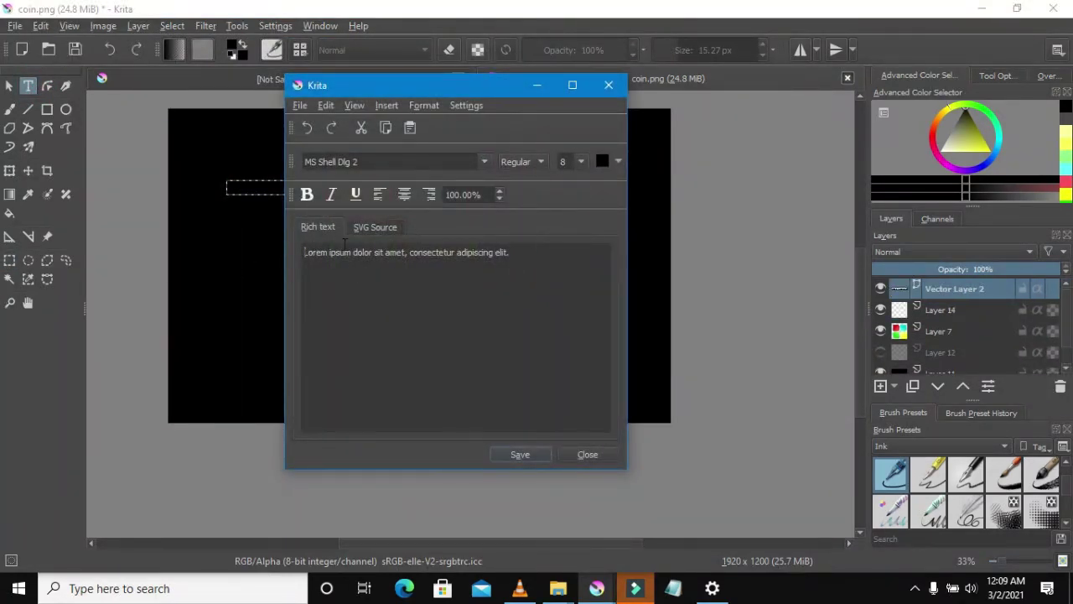
left_click_drag(512, 255, 289, 254)
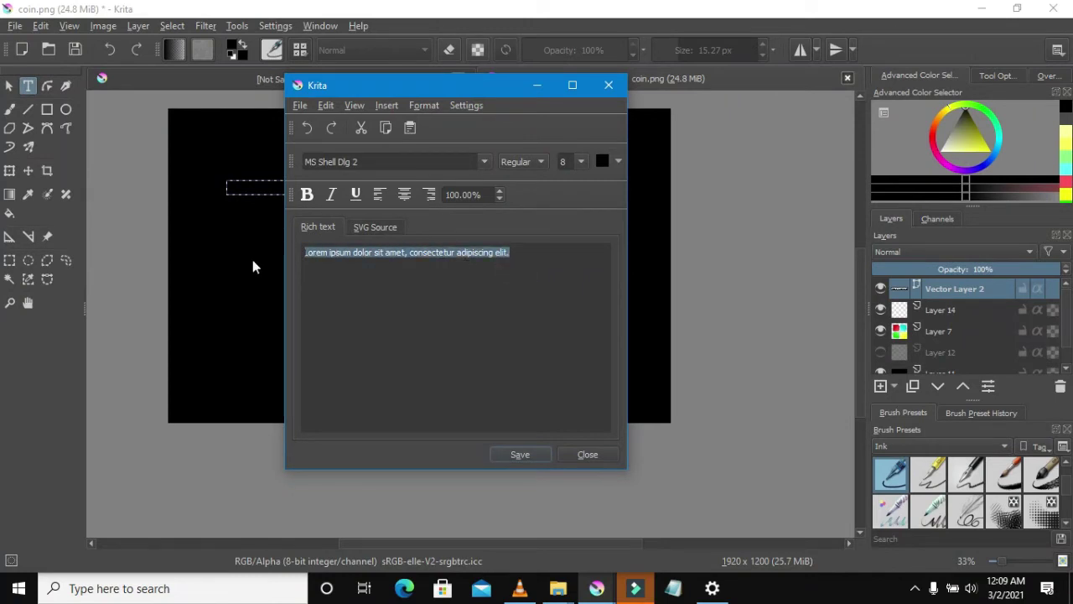
key("BackSpace")
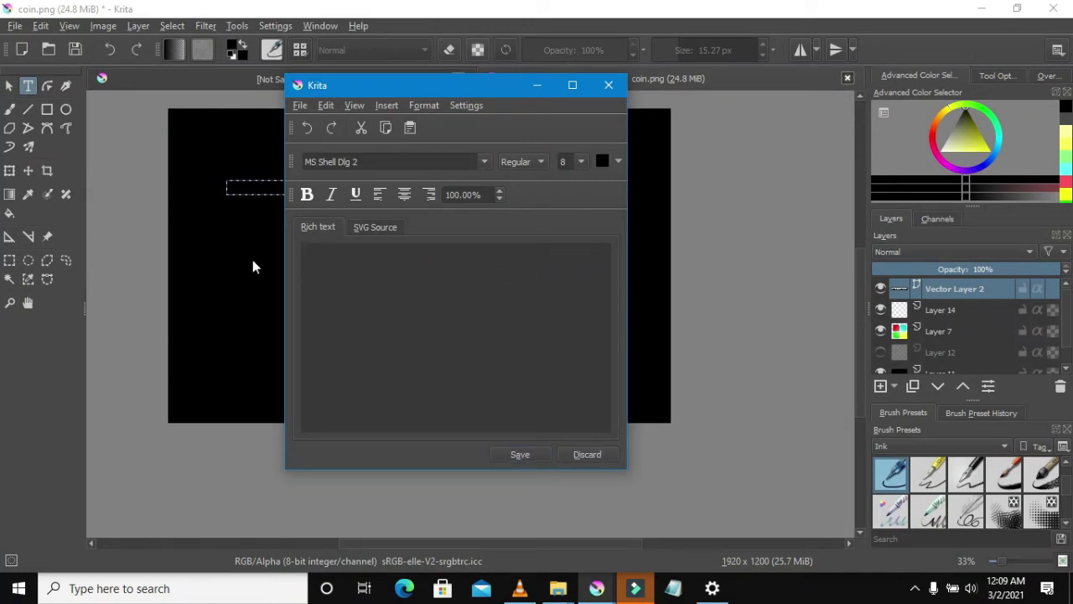
type("Windows & 8")
key("BackSpace")
type("7.8")
triple_click(366, 254)
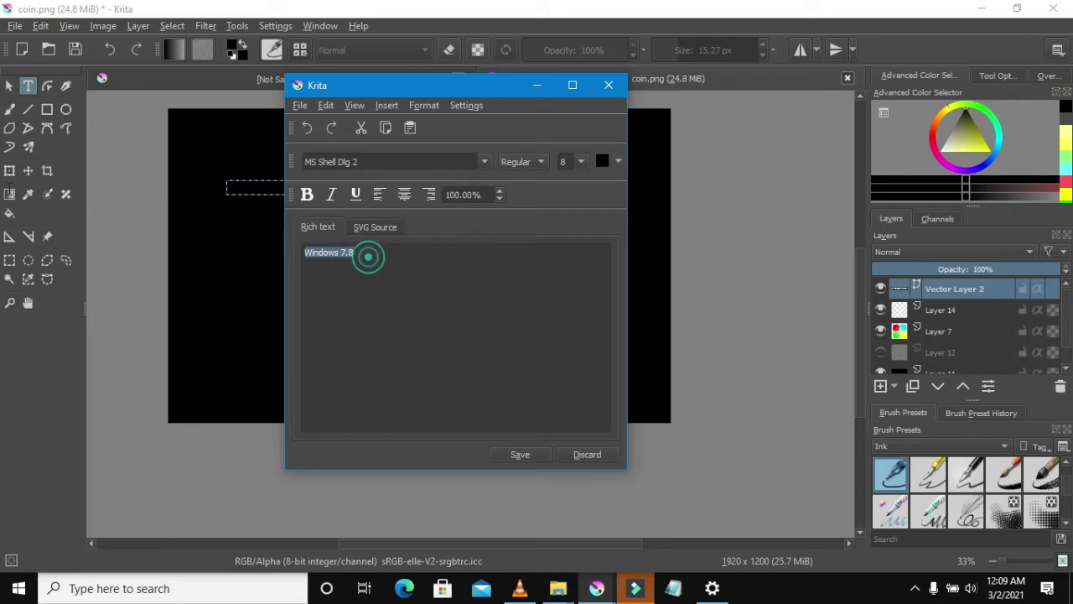
left_click(482, 164)
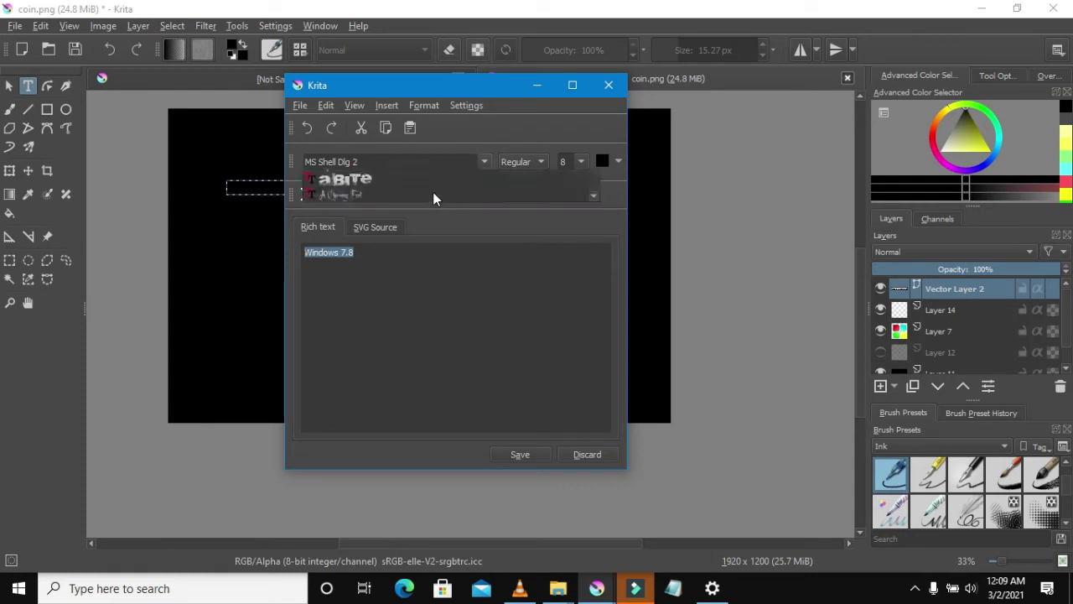
Set the text font to Microsoft Himalaya and the colour to white, then apply it.
left_click(405, 166)
left_click(403, 159)
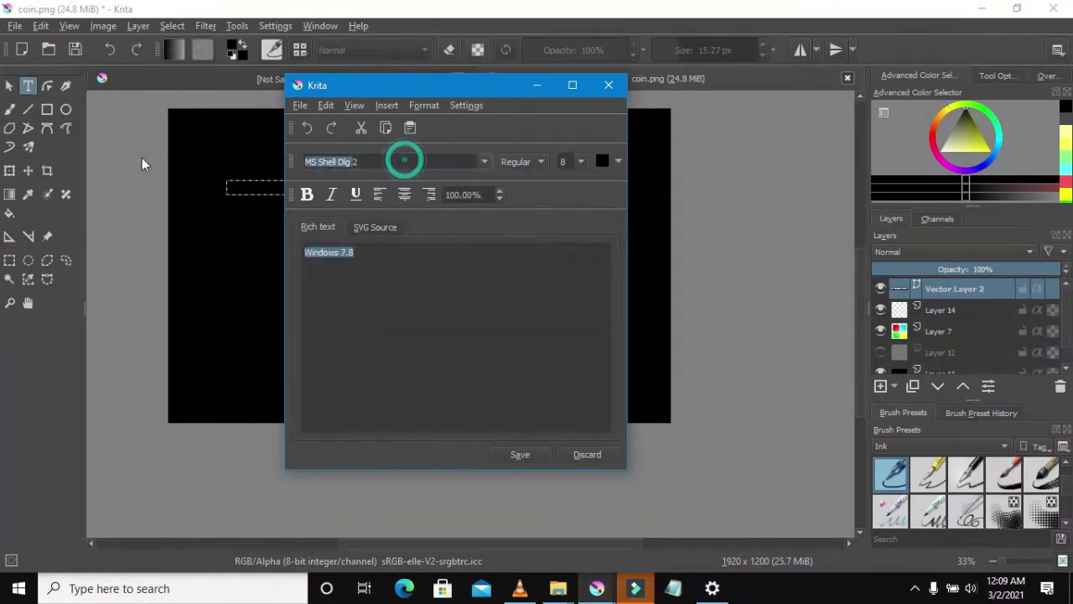
type("w")
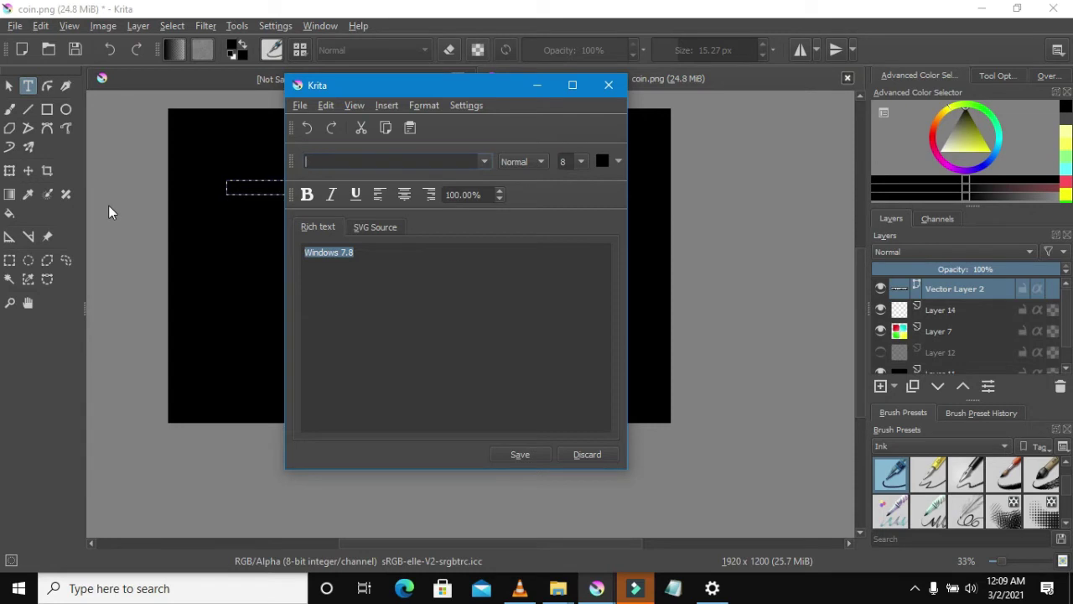
type("wi")
type("nd")
type("m")
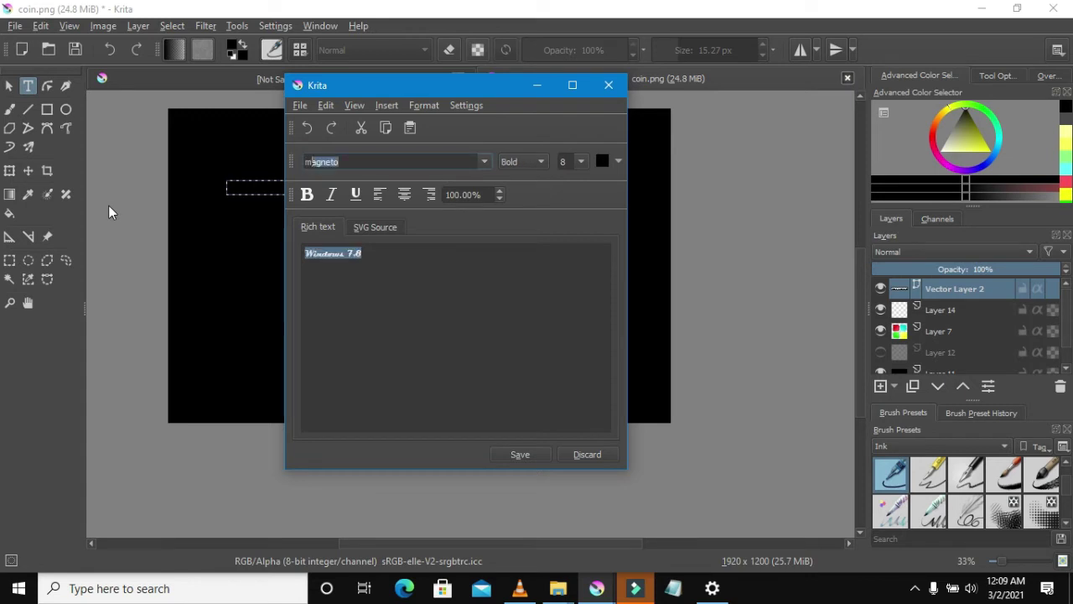
type("i")
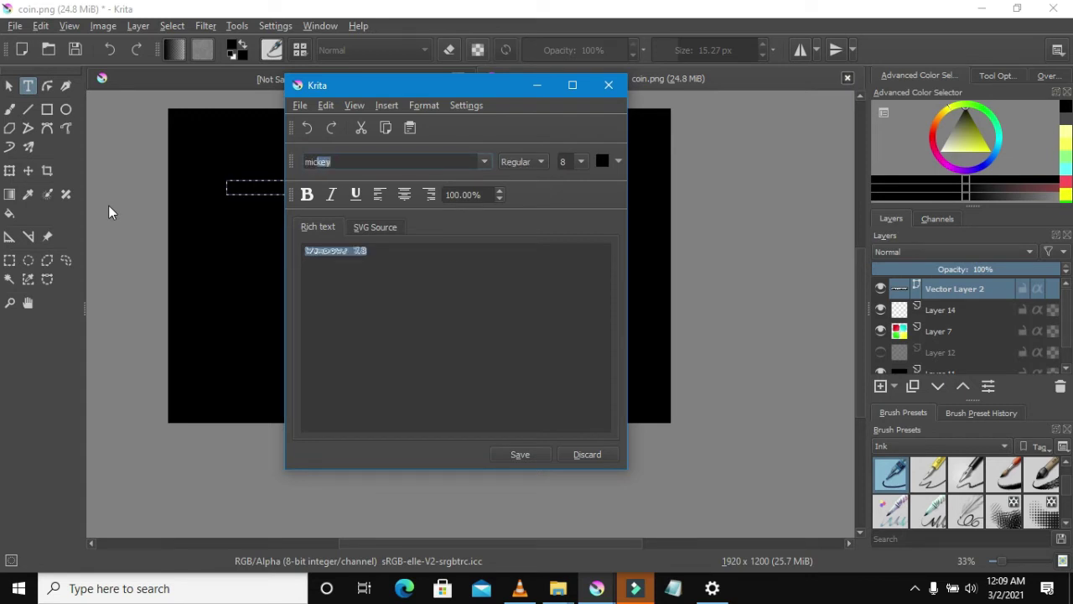
type("cro")
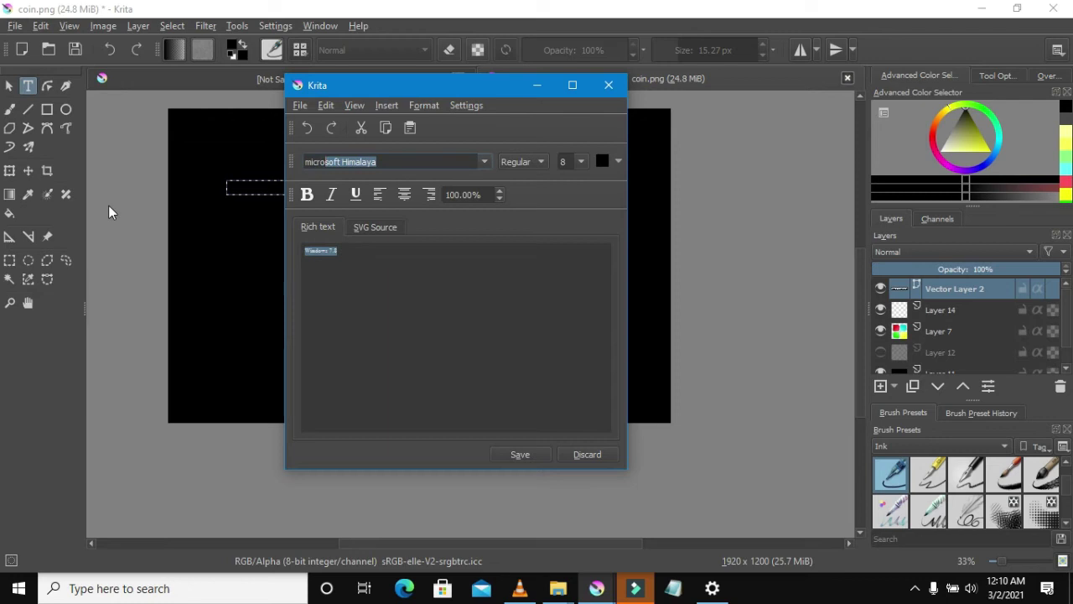
key("Return")
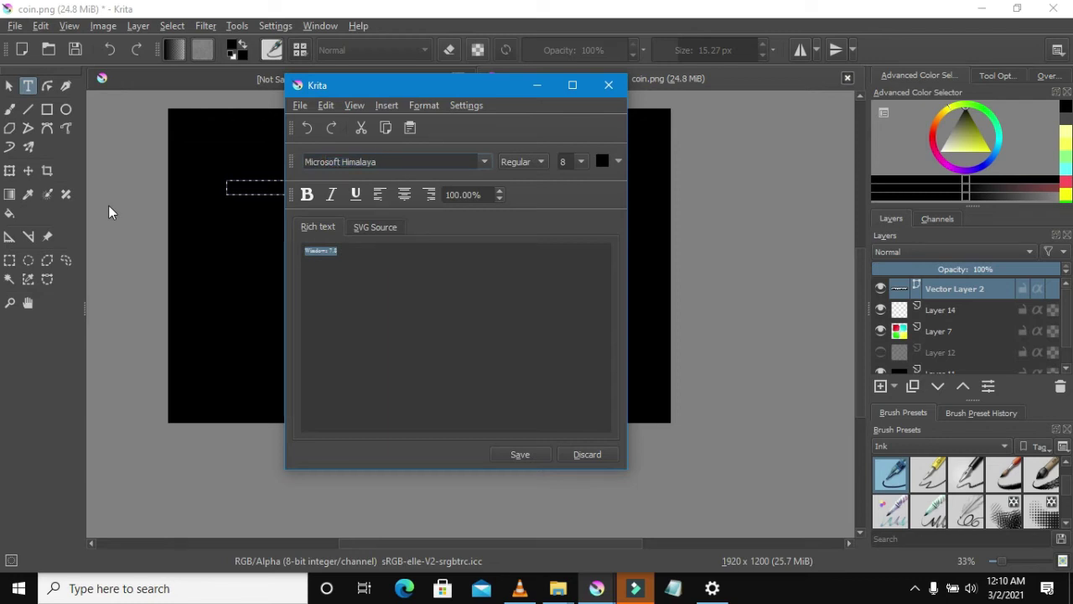
left_click(618, 160)
left_click(608, 202)
left_click(519, 457)
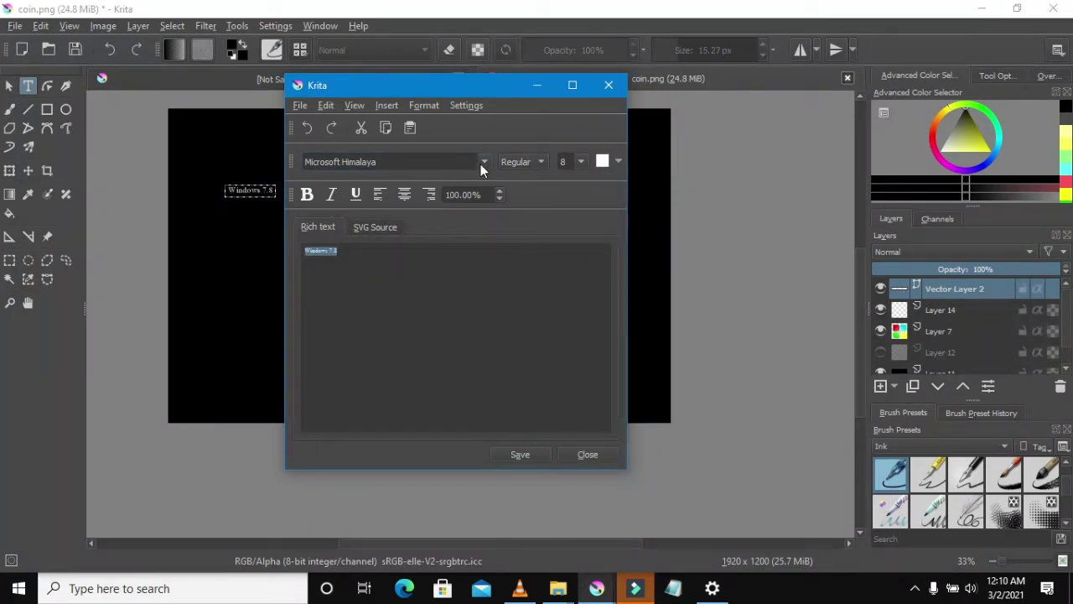
Change the text size to 36 and apply it, moving the editor aside to view the canvas.
left_click(582, 163)
scroll(584, 238, "down", 2)
left_click(576, 245)
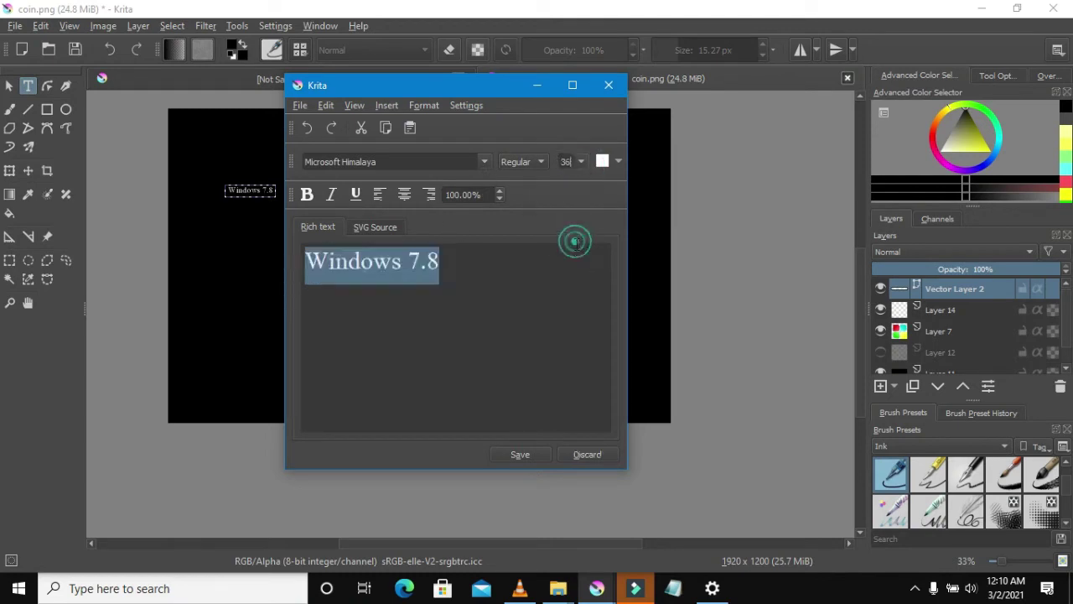
left_click(523, 453)
left_click_drag(404, 84, 577, 271)
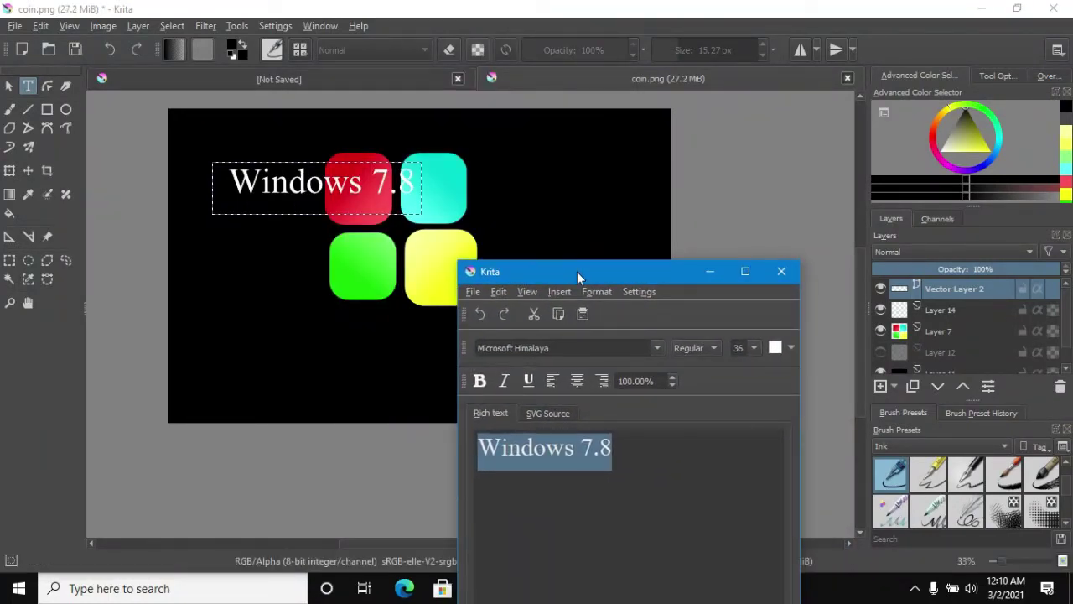
Close the text editor and move the Windows 7.8 text centred below the squares.
left_click(780, 272)
left_click(28, 171)
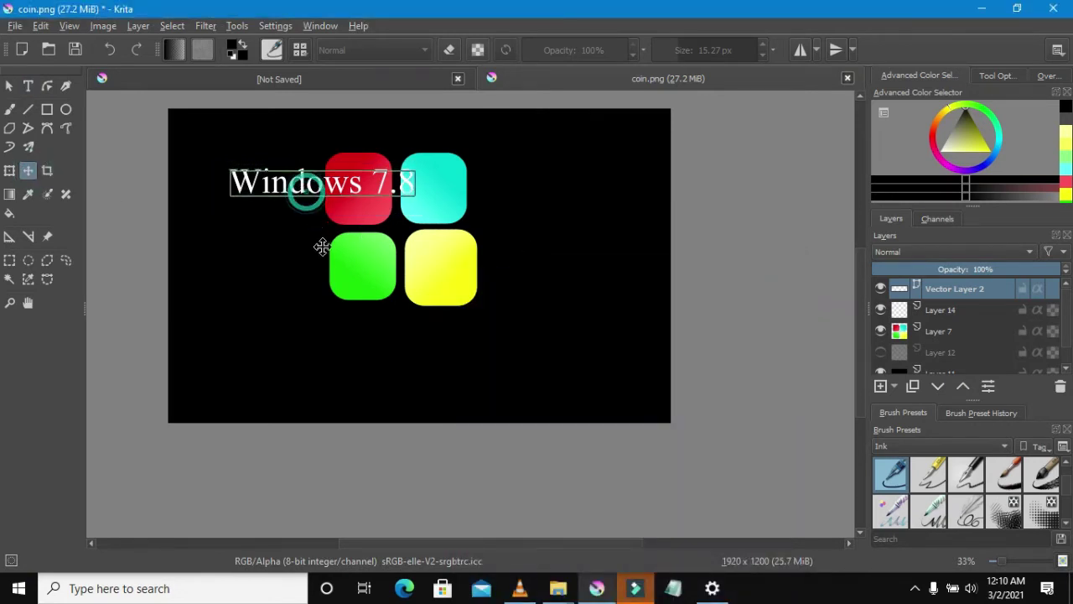
left_click_drag(335, 289, 386, 357)
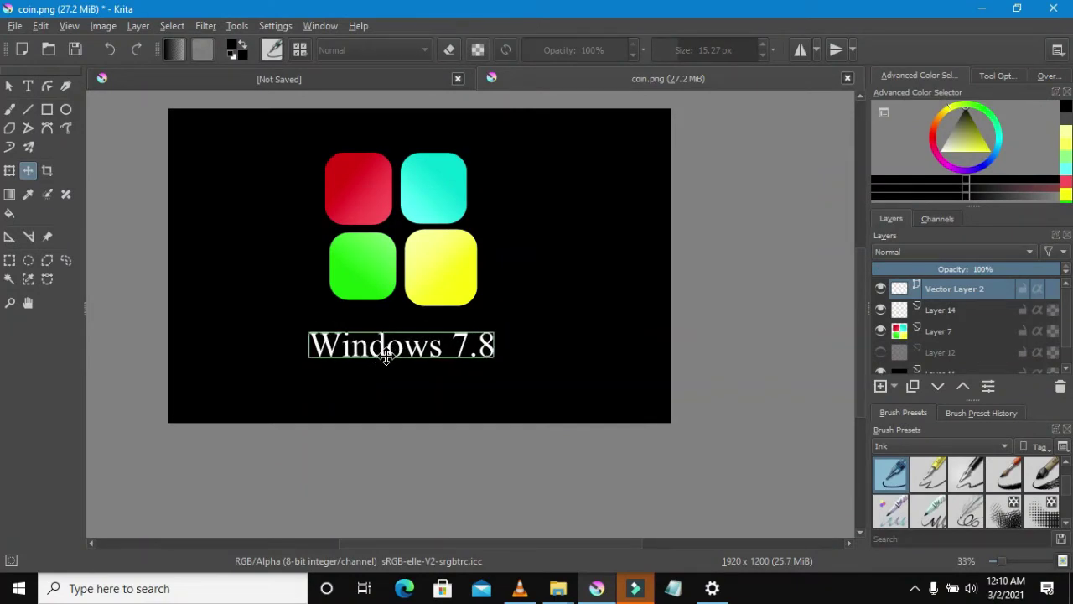
right_click(968, 289)
Convert the Windows 7.8 text layer to a paint layer.
mouse_move(923, 285)
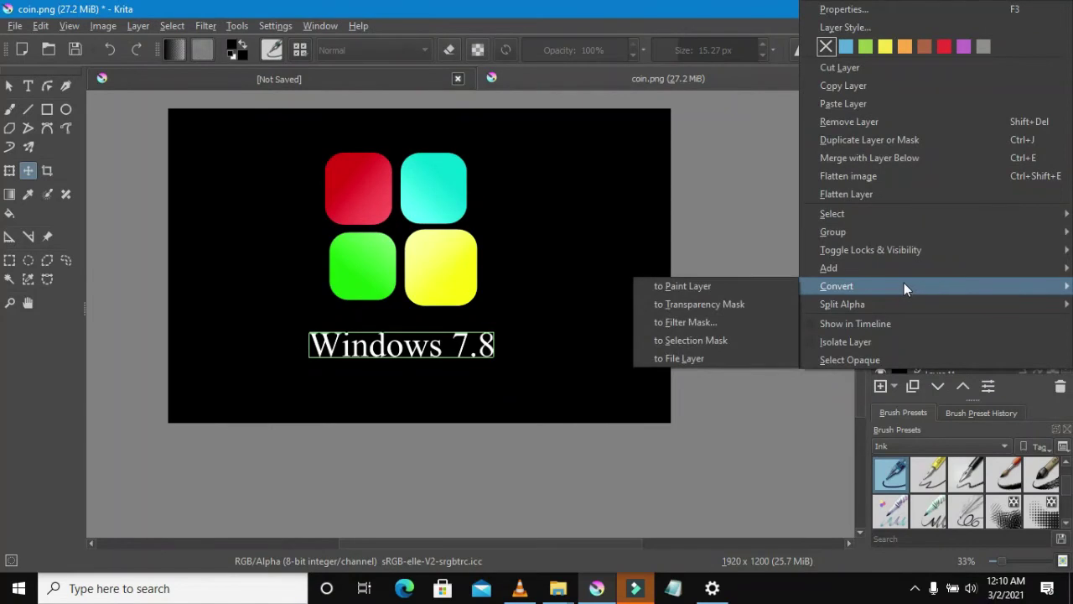
left_click(776, 289)
scroll(590, 256, "down", 3)
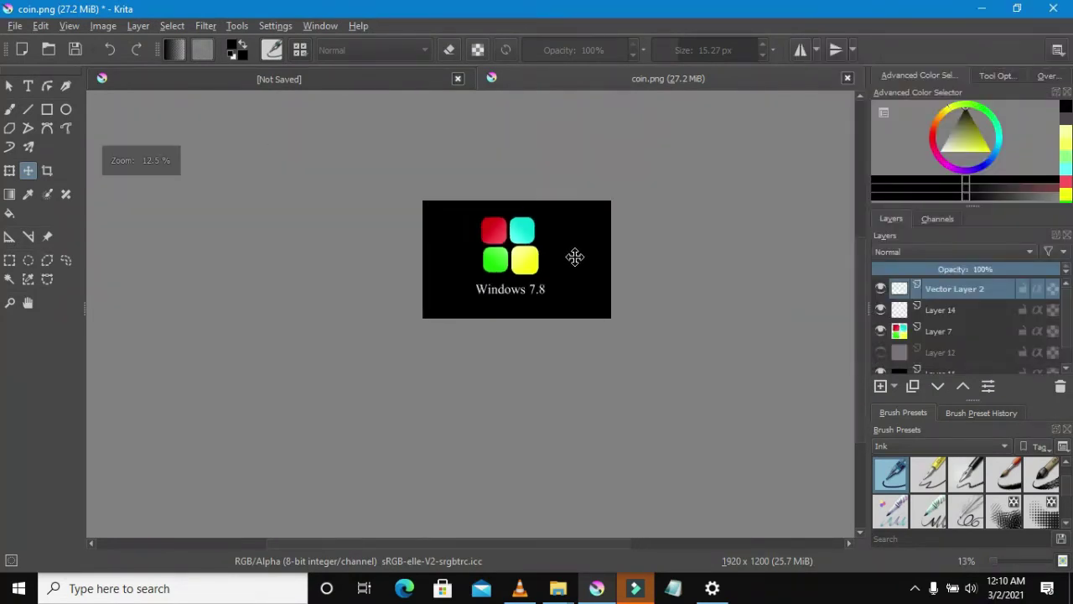
scroll(570, 252, "up", 4)
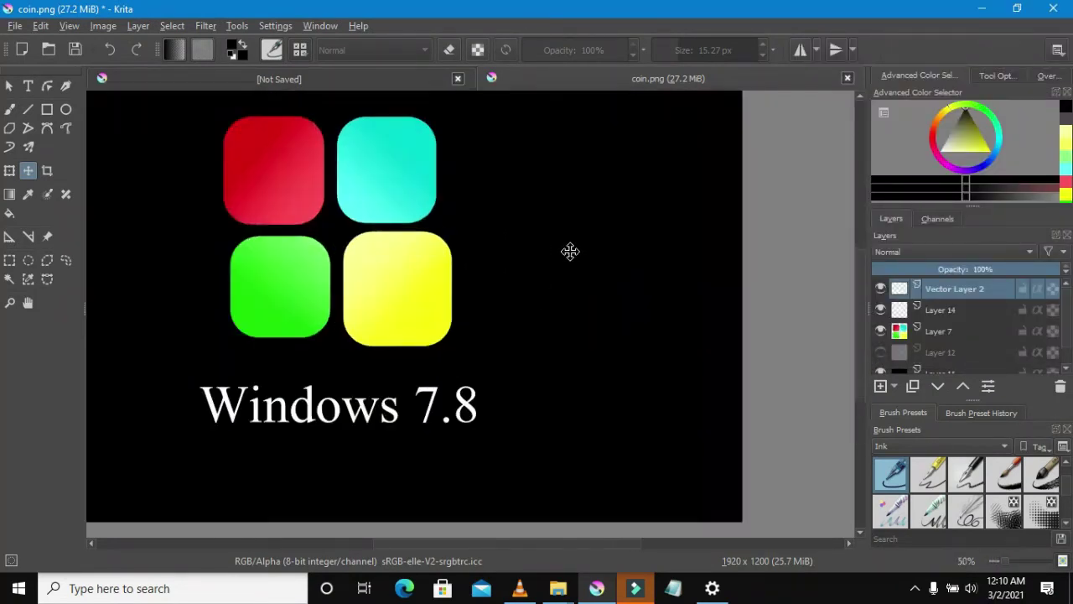
Add an empty Layer 15 above Layer 7, pick the Freehand Brush and browse brush preset tags.
left_click(919, 340)
left_click(880, 386)
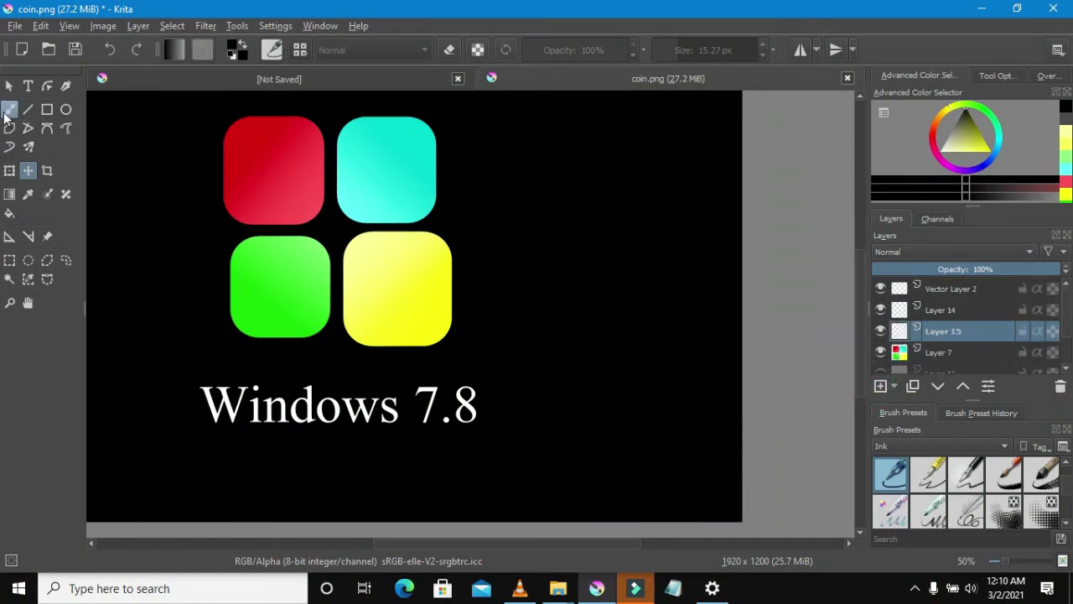
left_click(7, 111)
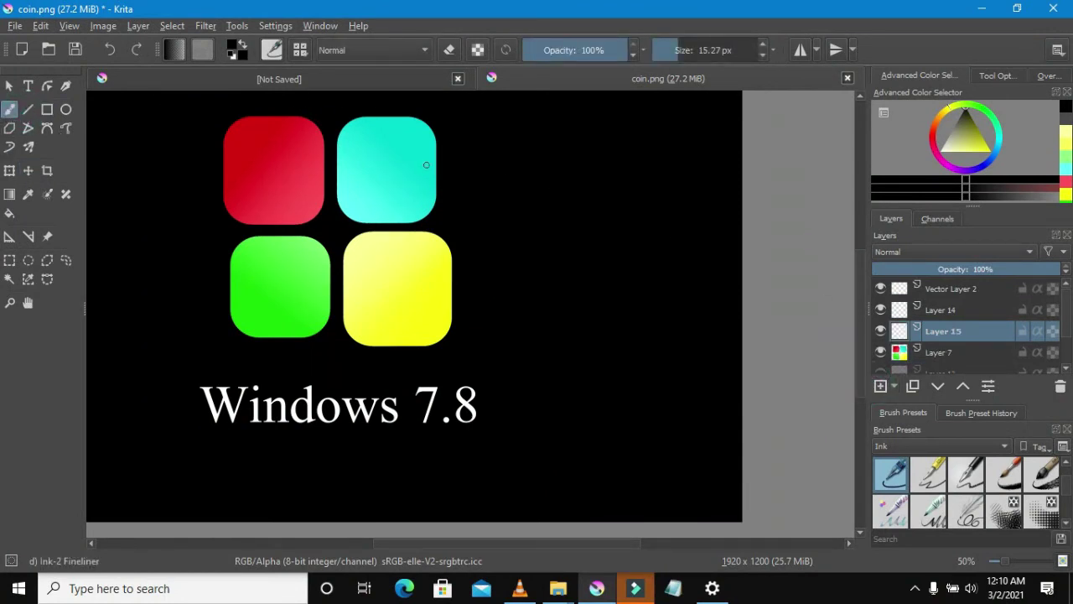
left_click(918, 445)
left_click(889, 462)
left_click(890, 446)
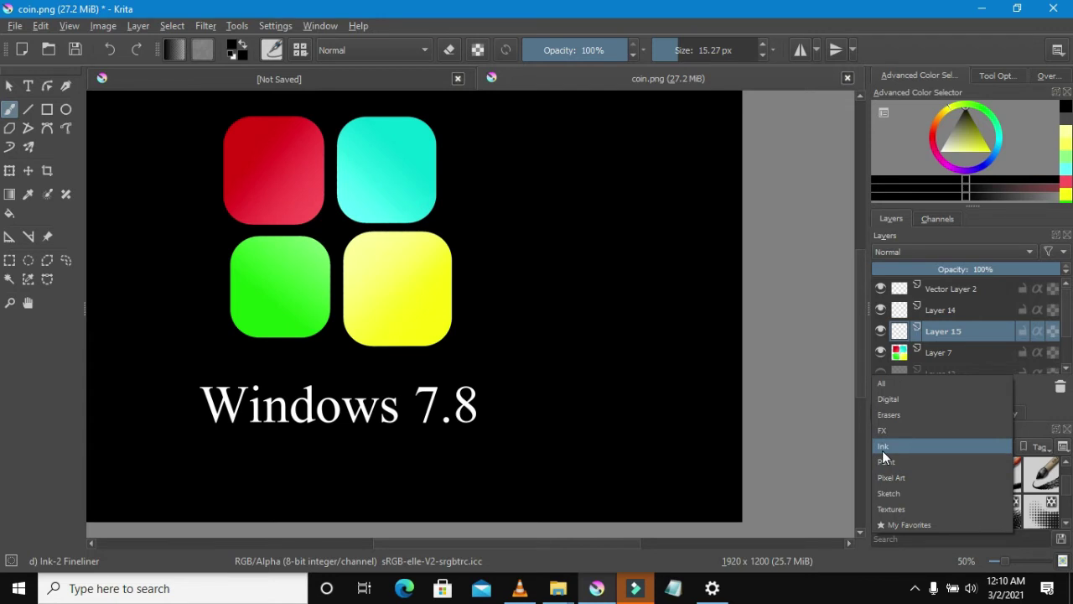
Pick an FX brush preset, reduce it to about 117 px and set the colour to cyan.
left_click(881, 430)
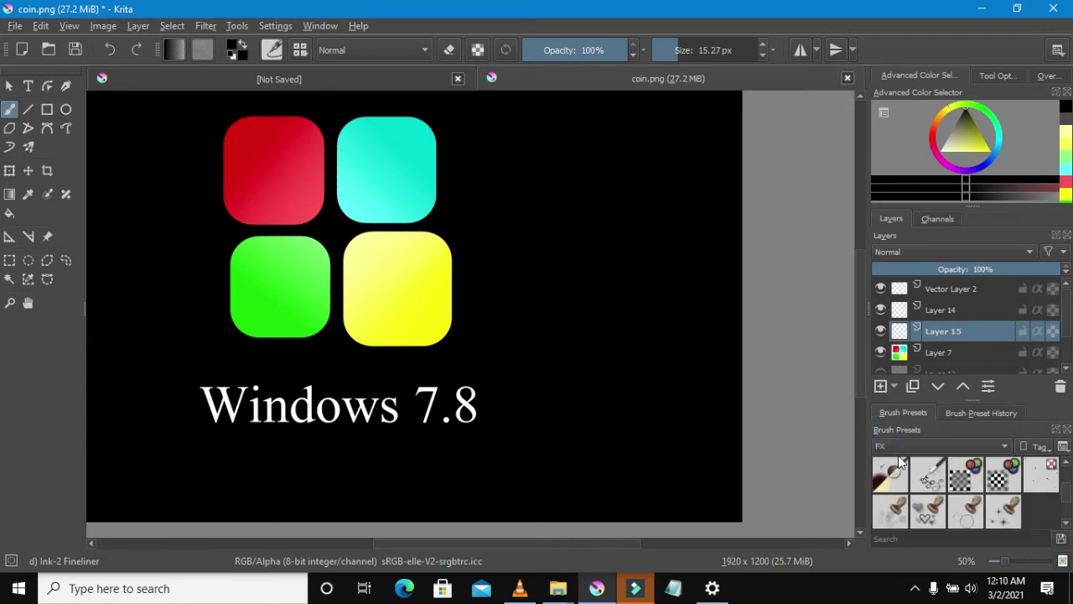
left_click(897, 462)
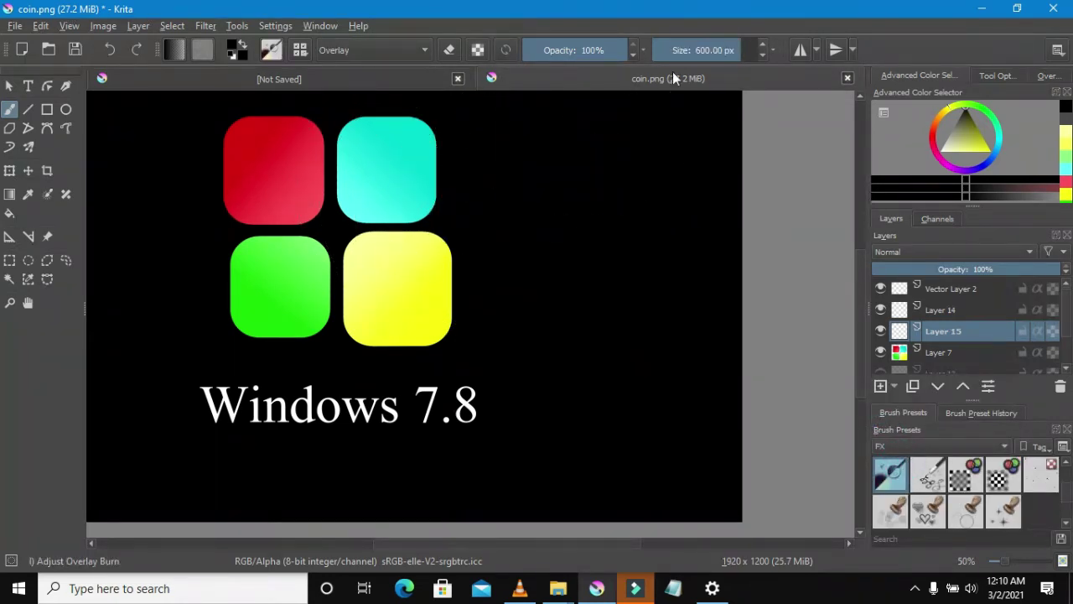
left_click(701, 49)
left_click(1061, 165)
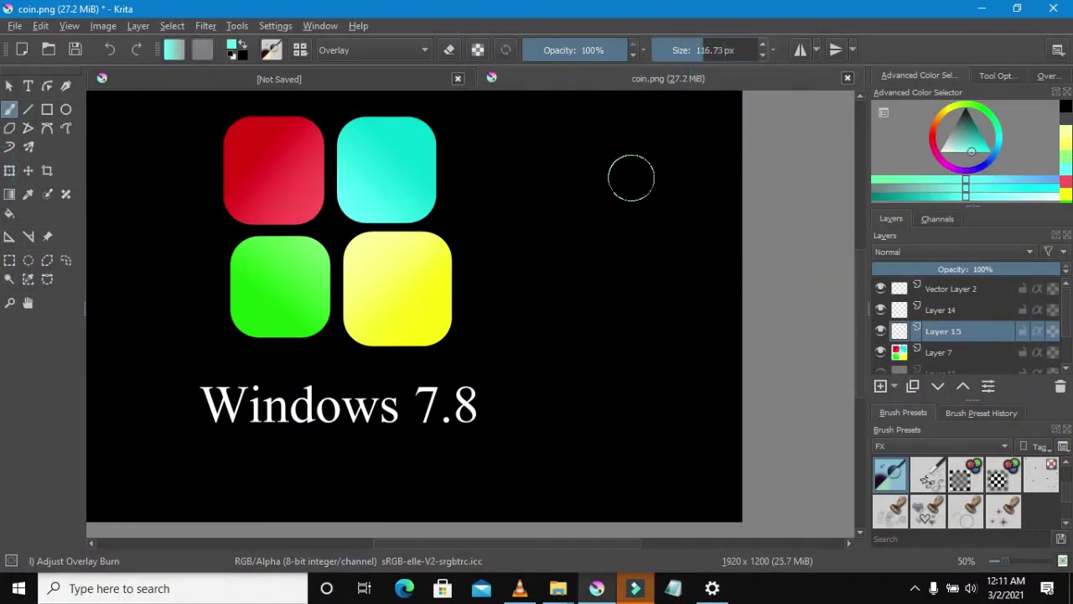
scroll(982, 484, "up", 1)
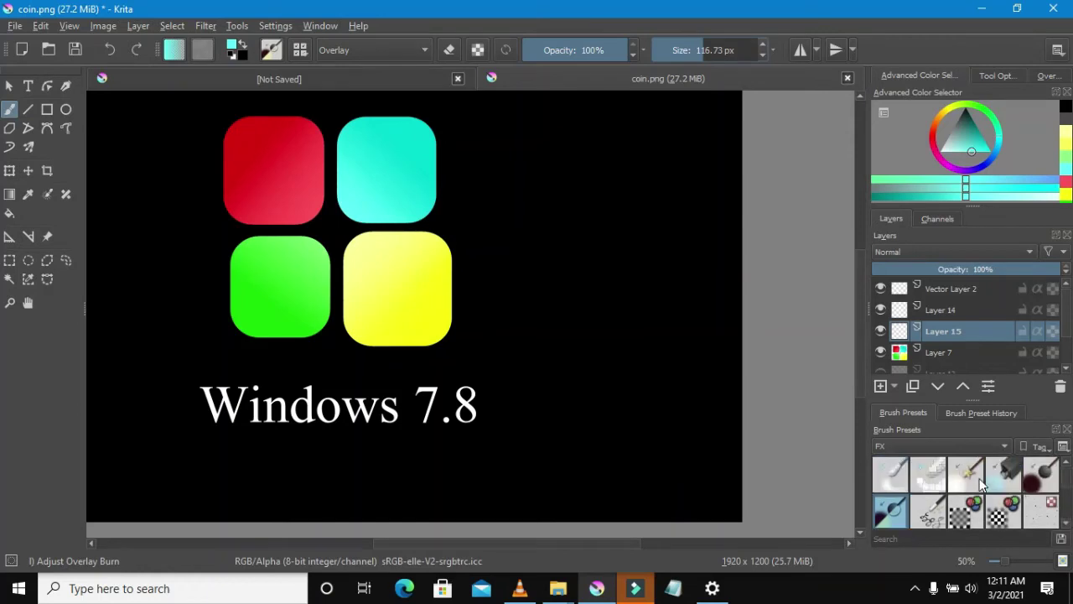
Switch to the Lighten FX preset at 234 px, then test a stroke on the cyan tile and undo it.
left_click(1032, 477)
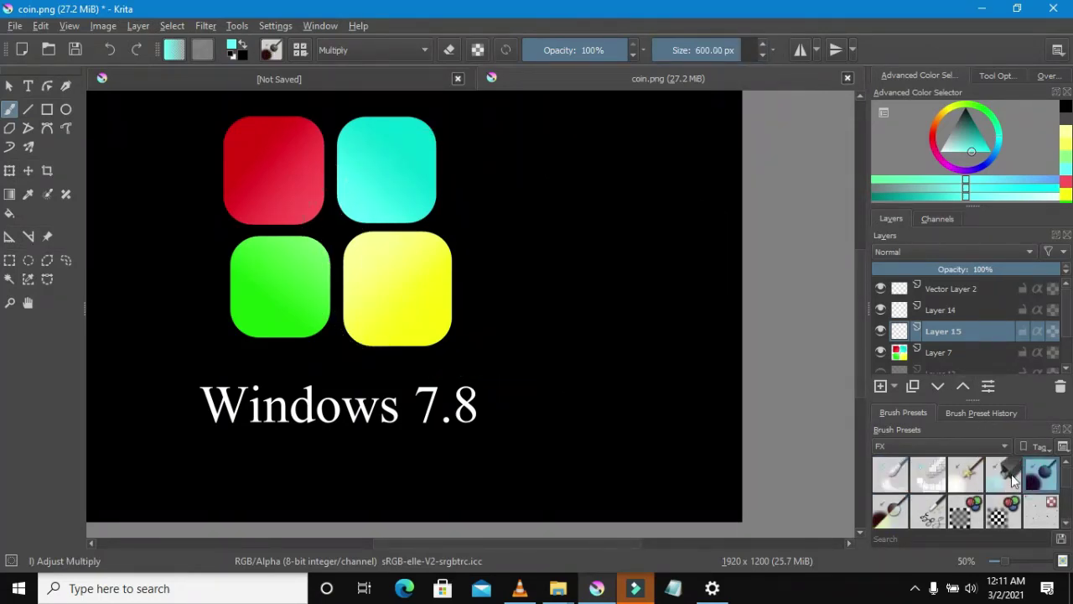
left_click(1010, 477)
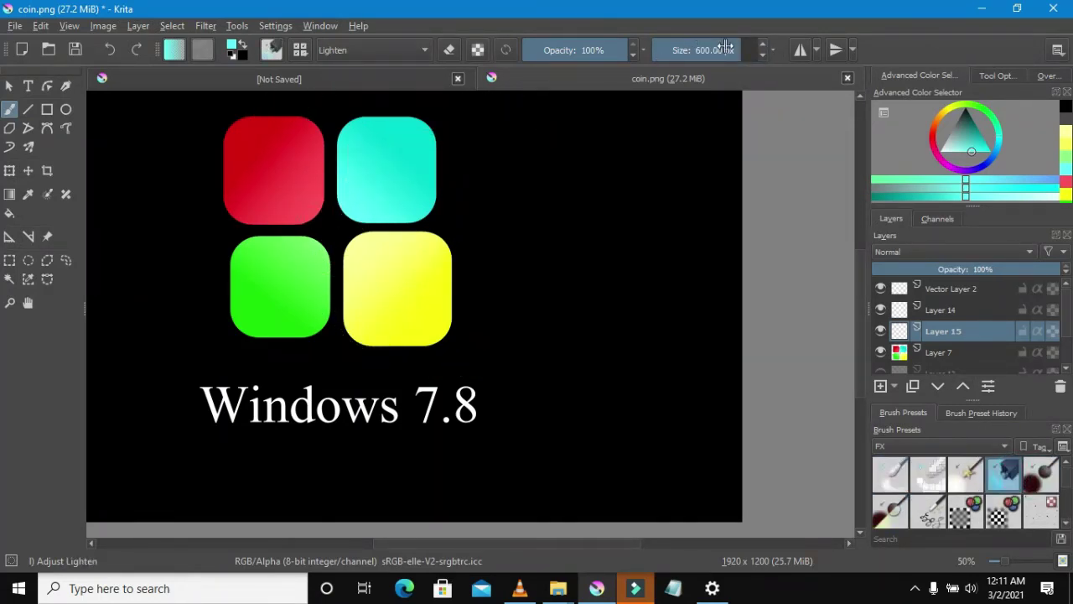
left_click_drag(725, 48, 621, 84)
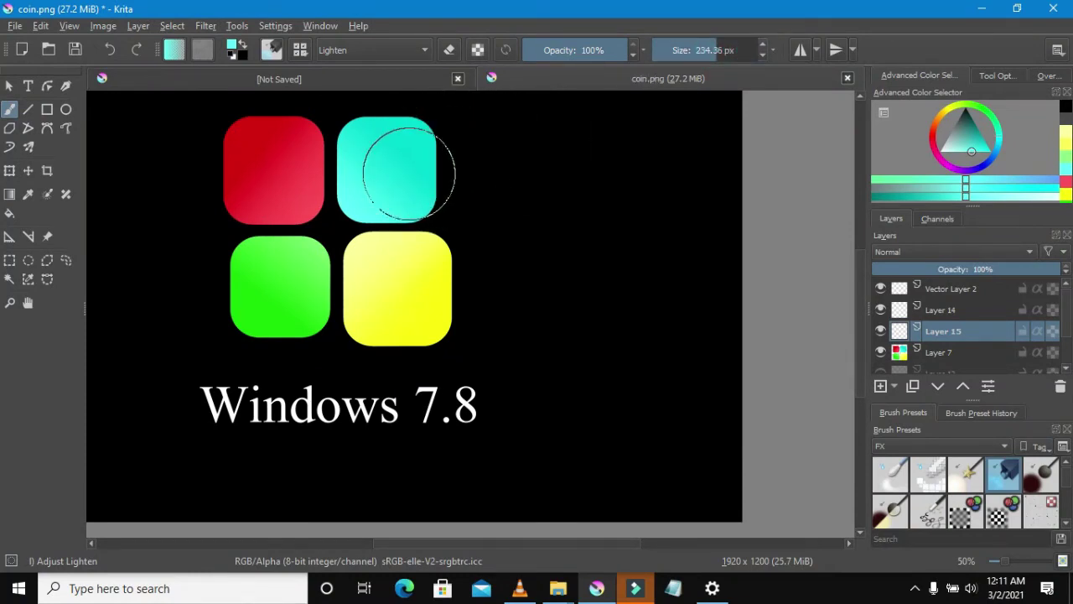
mouse_move(410, 173)
left_mouse_down()
mouse_move(400, 163)
mouse_move(409, 142)
left_mouse_up()
left_click(107, 50)
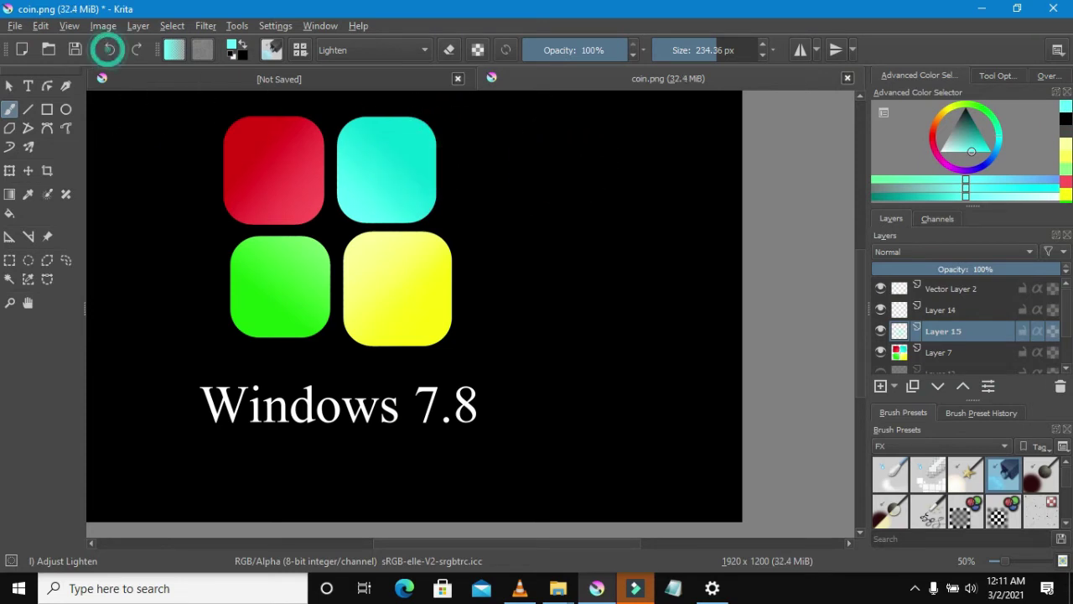
Move Layer 15 below Layer 7 and undo a trial glow stroke along the cyan tile.
mouse_move(968, 330)
left_mouse_down()
mouse_move(949, 334)
mouse_move(959, 358)
left_mouse_up()
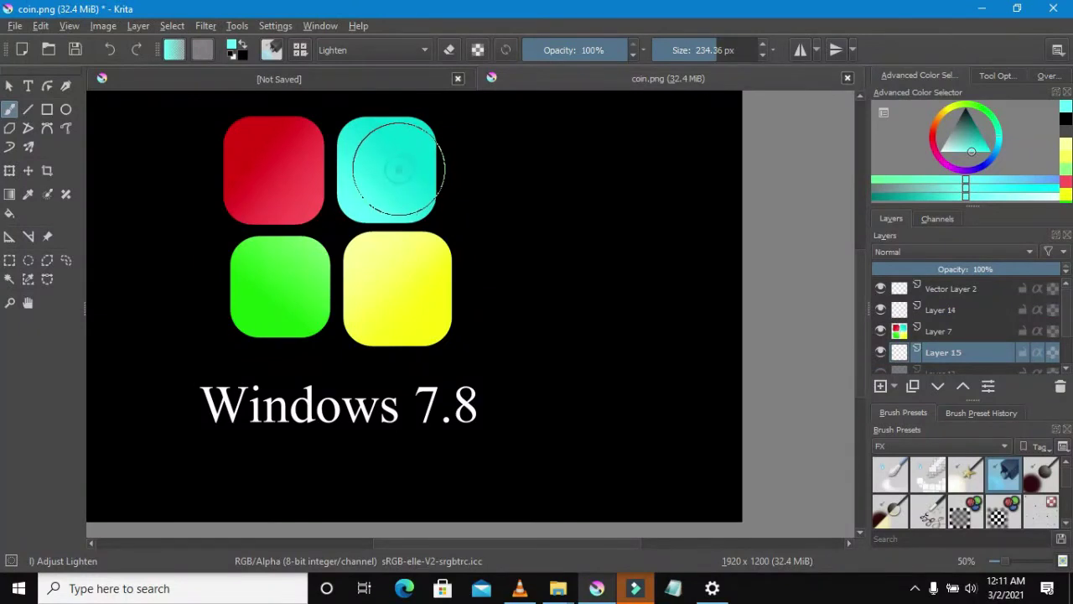
left_click_drag(395, 136, 361, 136)
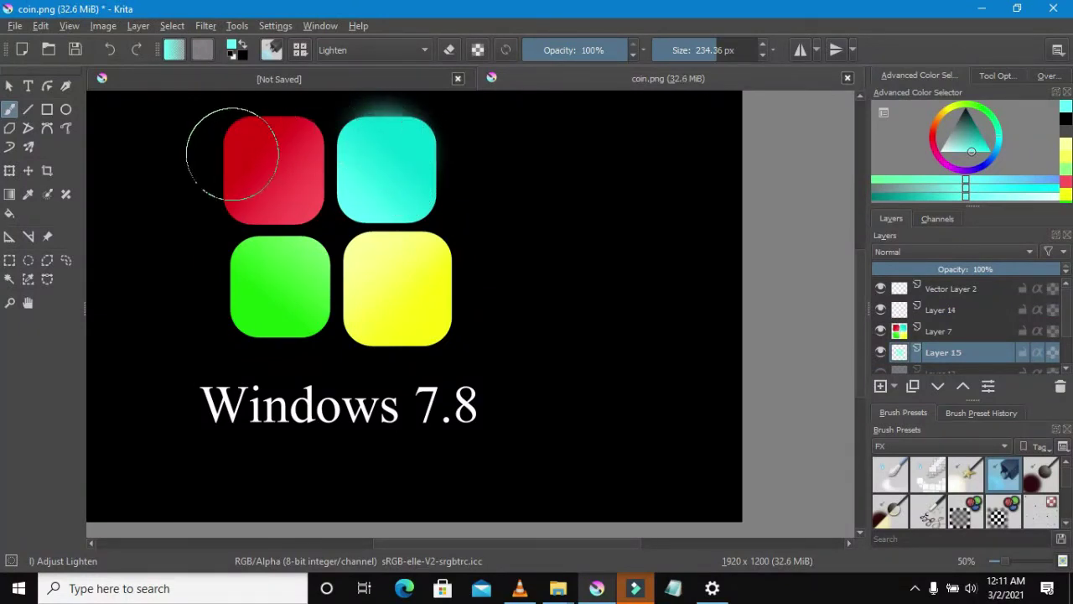
left_click(111, 49)
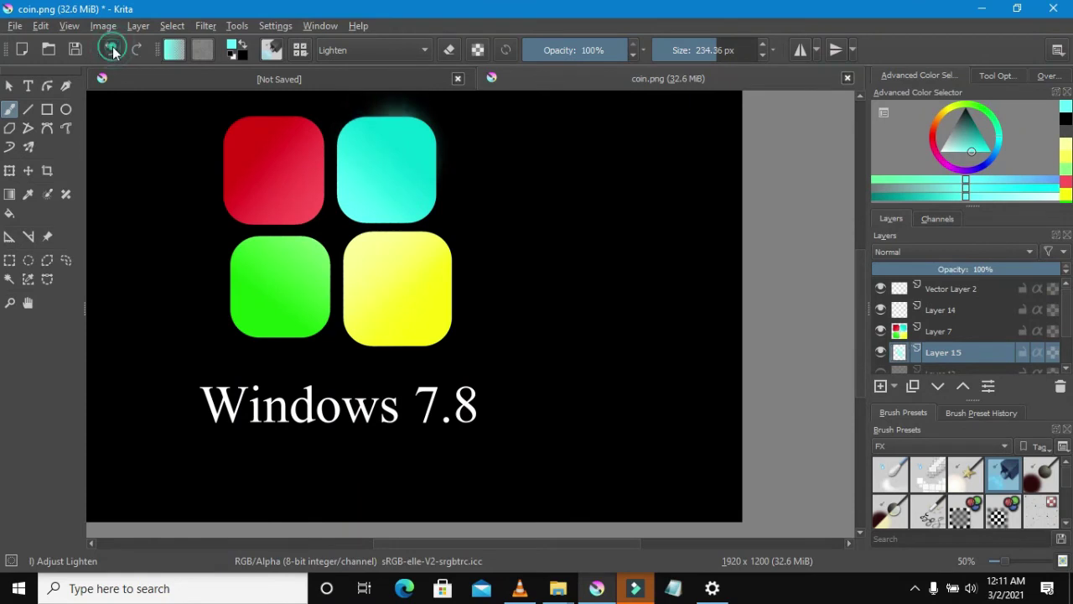
left_click(113, 50)
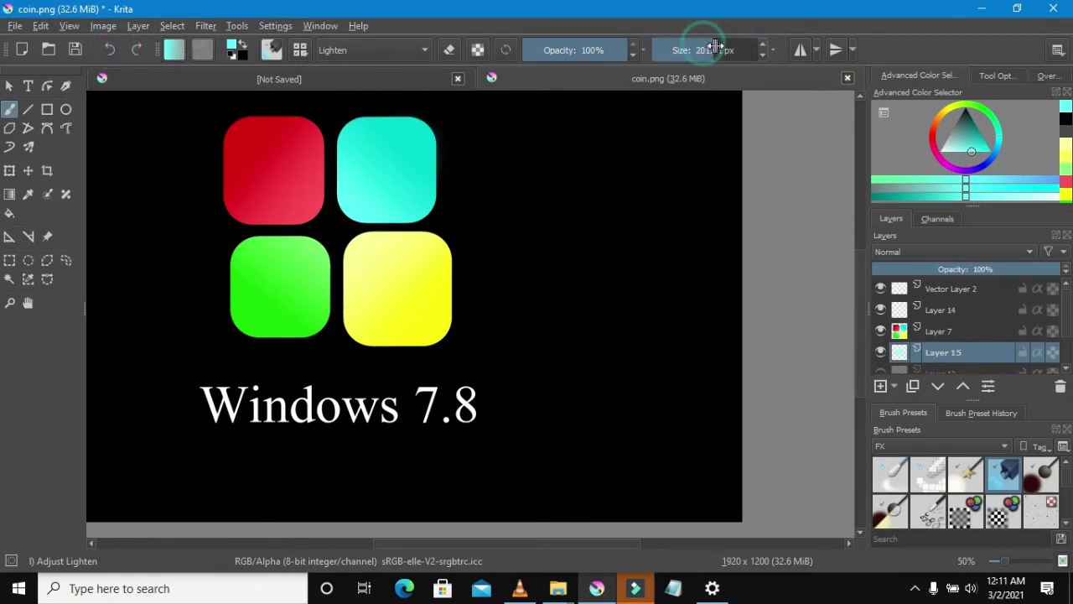
Enlarge the brush to about 550 px and paint a cyan glow around the cyan tile.
left_click_drag(702, 48, 696, 49)
left_click(707, 48)
left_click(390, 166)
scroll(210, 248, "down", 2)
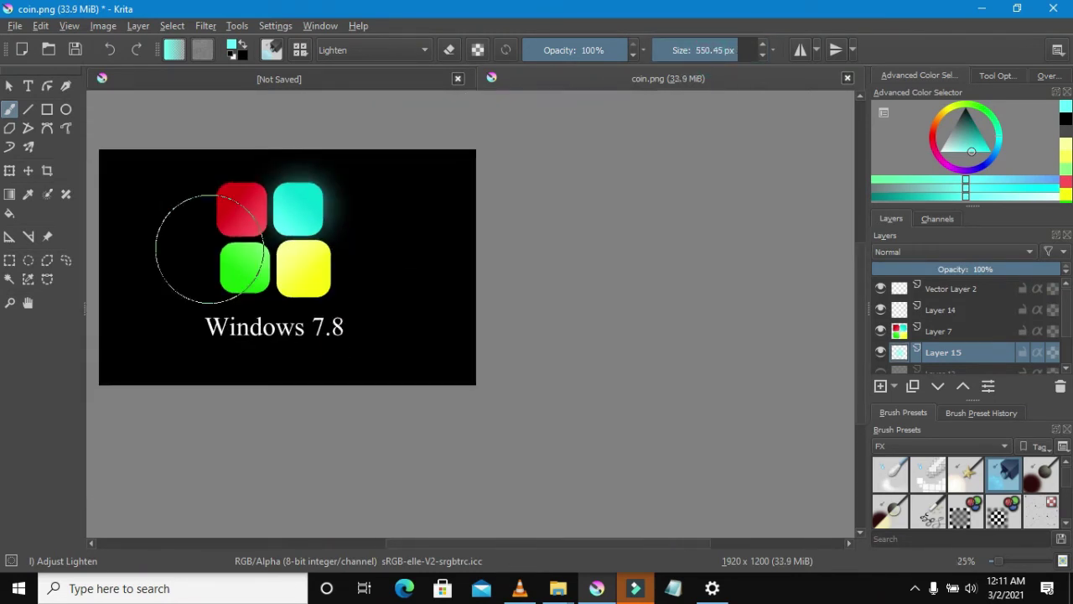
Switch the colour to red and paint a red glow around the red tile.
scroll(210, 248, "up", 1)
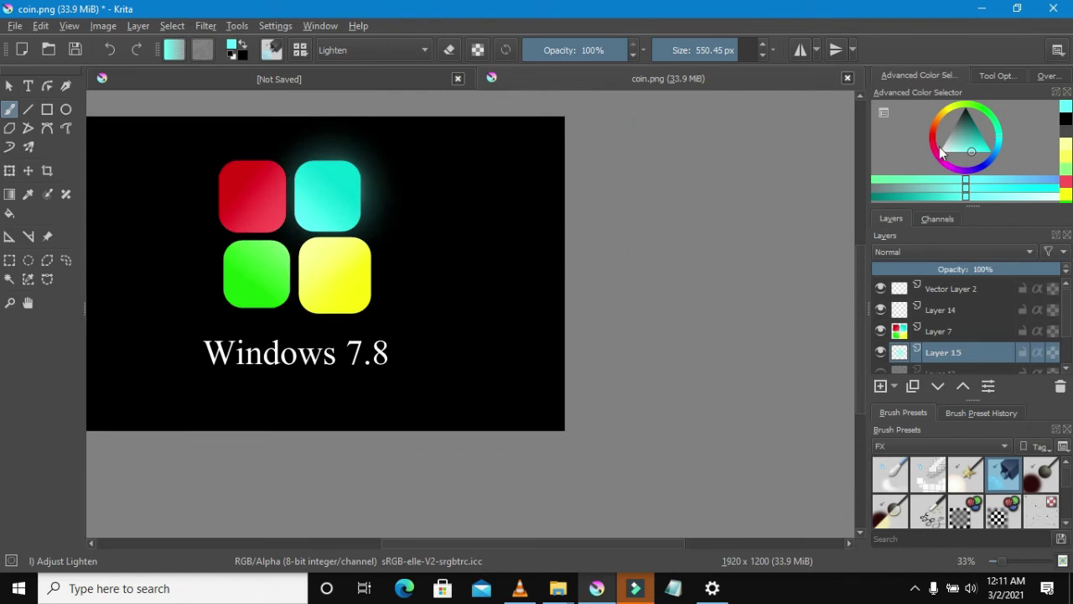
left_click(933, 143)
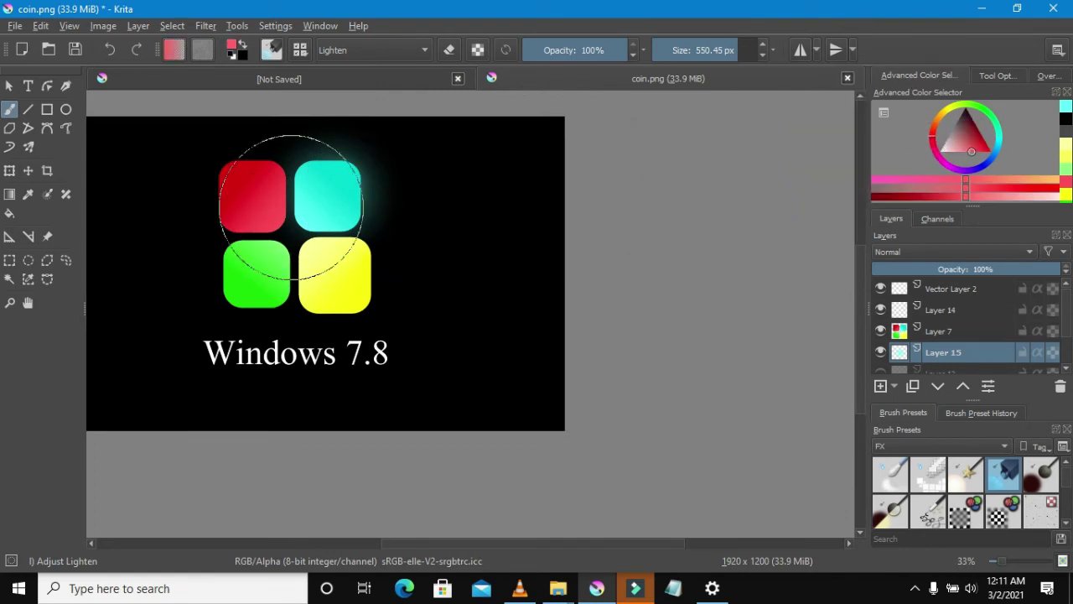
left_click(245, 192)
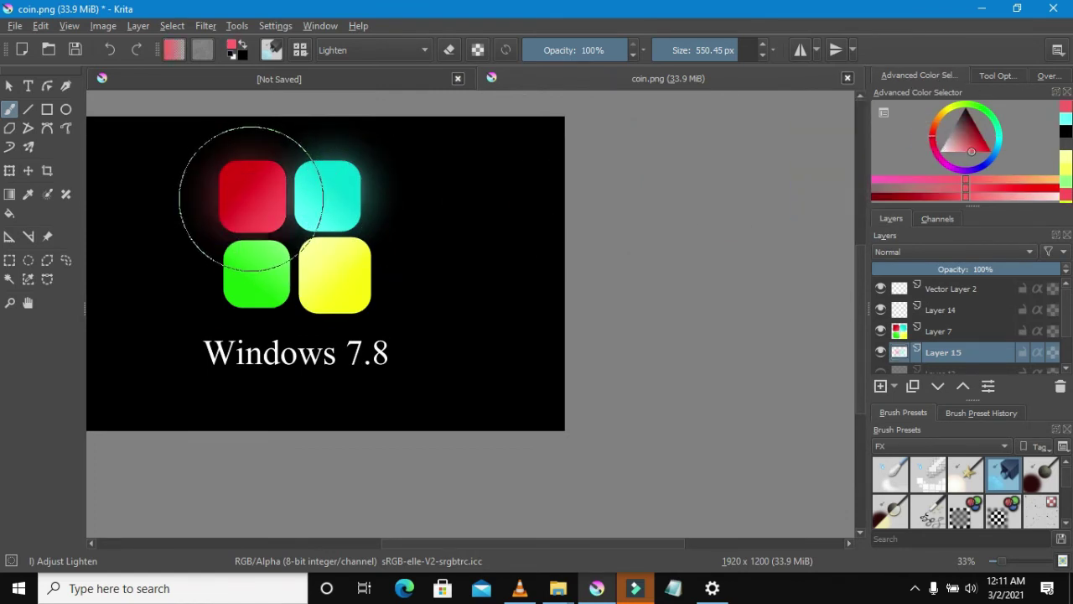
Switch to green and paint a green glow around the green tile, redoing the dab once.
scroll(248, 195, "up", 1)
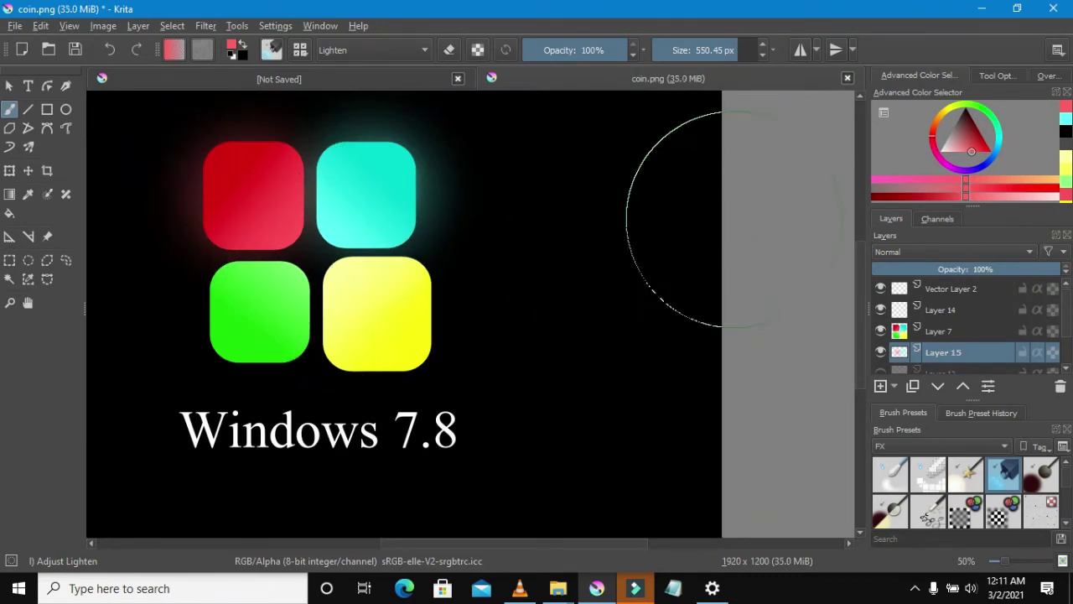
left_click_drag(976, 105, 980, 112)
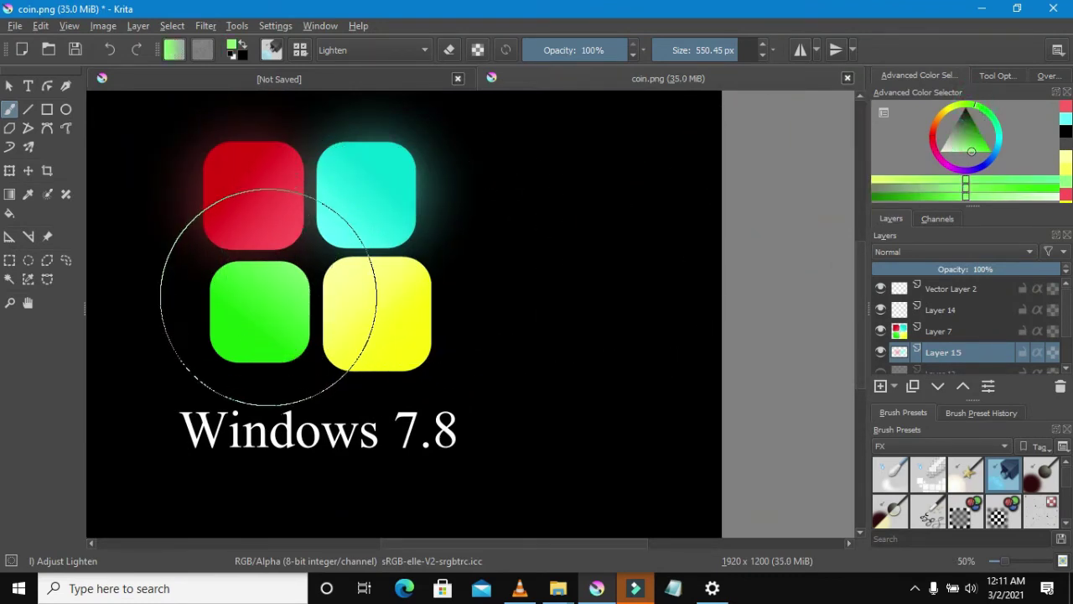
left_click(254, 312)
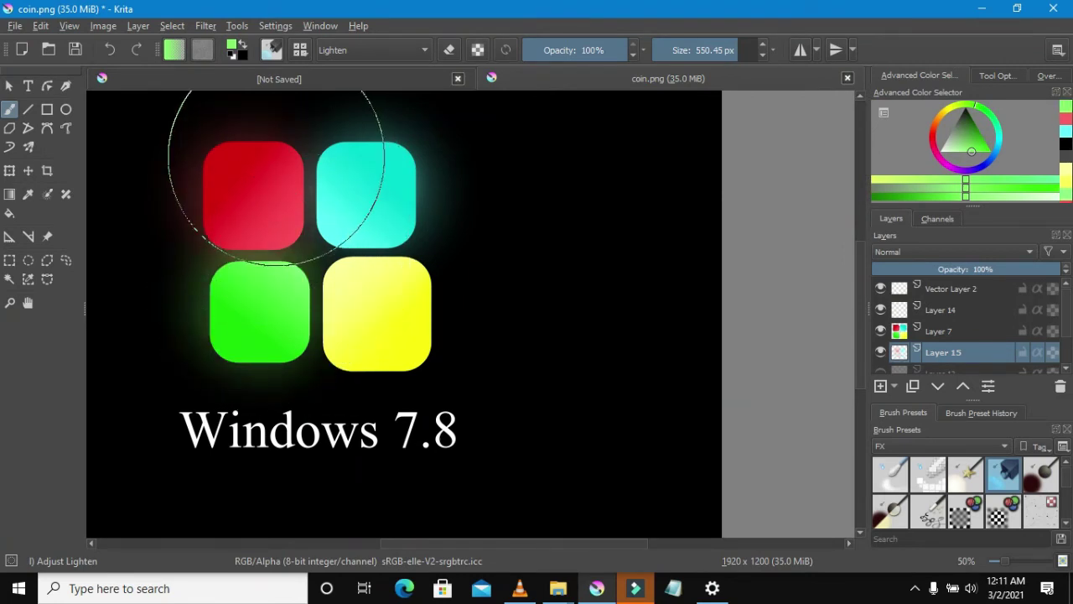
left_click(103, 52)
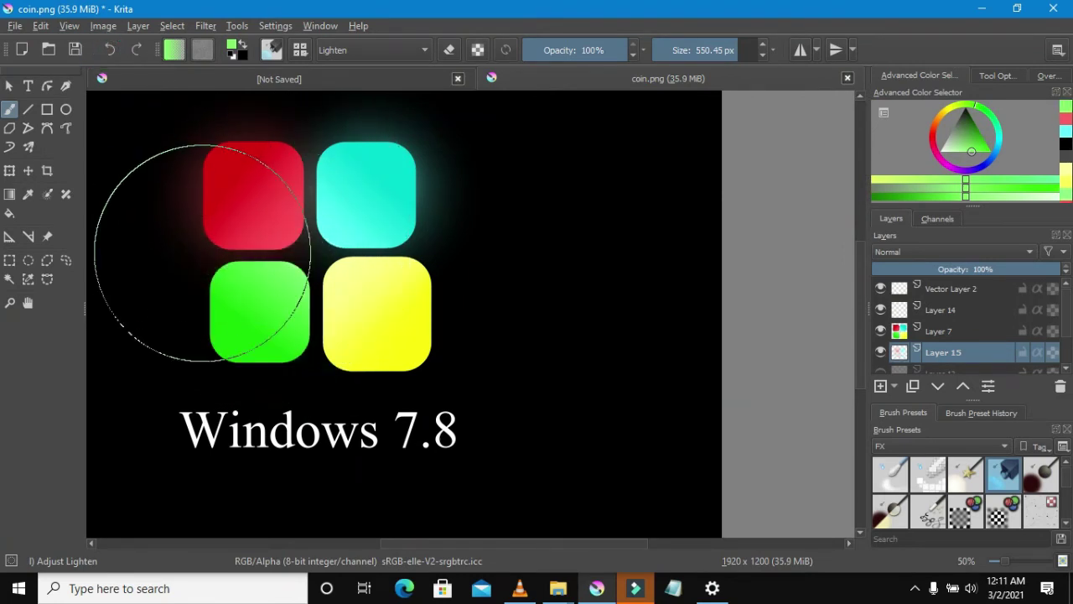
left_click(248, 317)
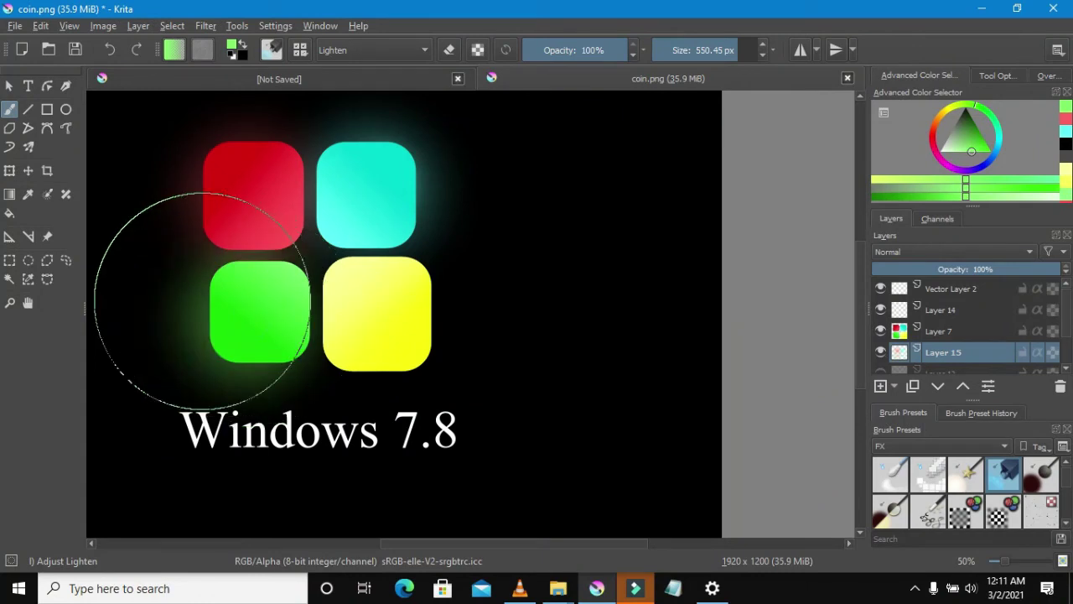
scroll(192, 335, "down", 3)
scroll(197, 276, "up", 2)
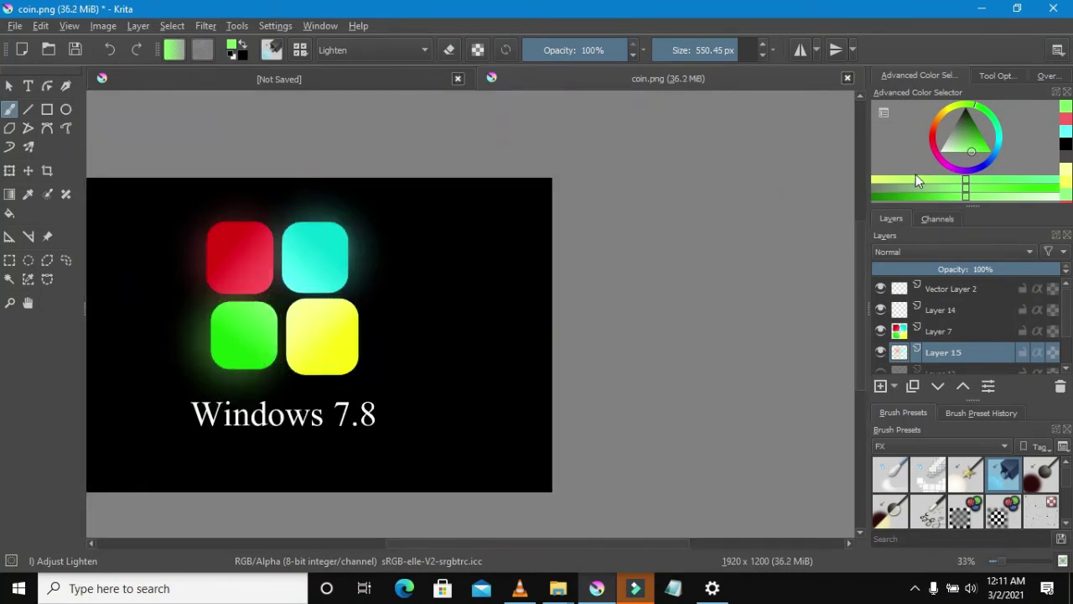
Pick light yellow and paint a soft glow onto the yellow tile.
mouse_move(943, 118)
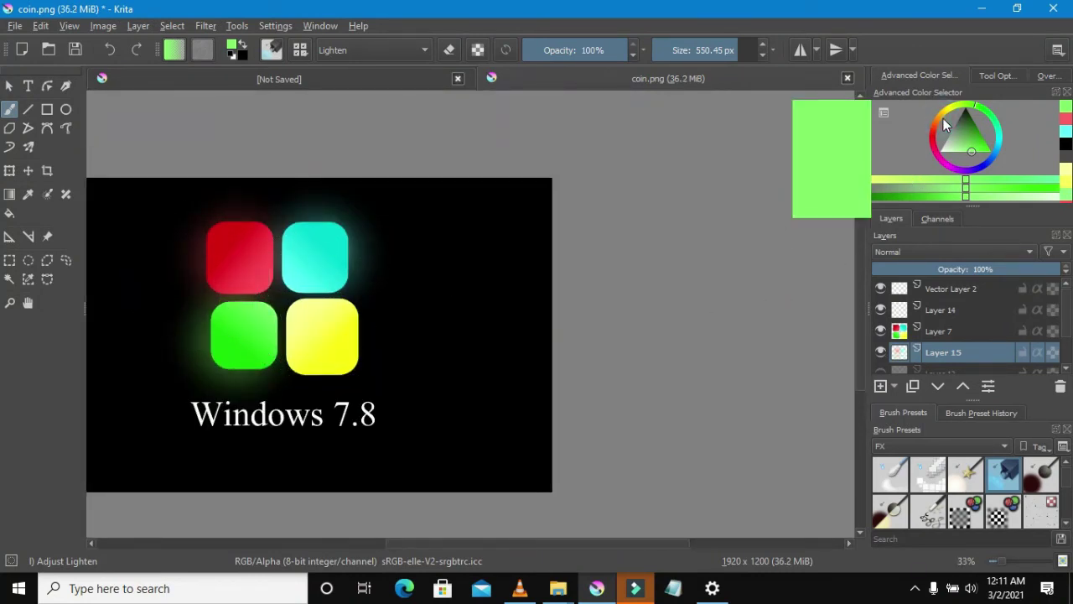
left_click(1064, 172)
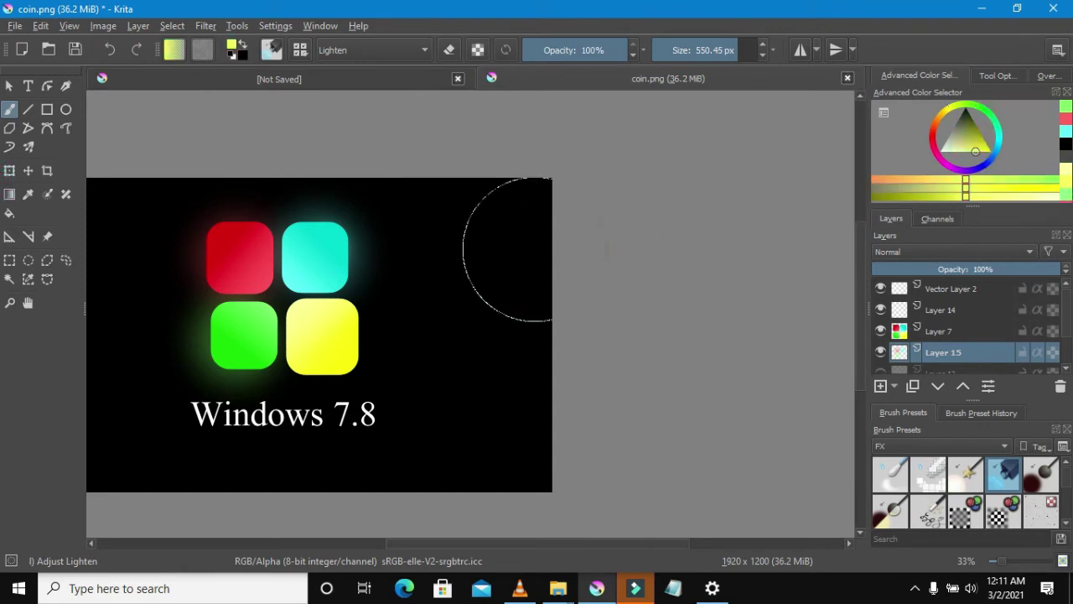
left_click(313, 339)
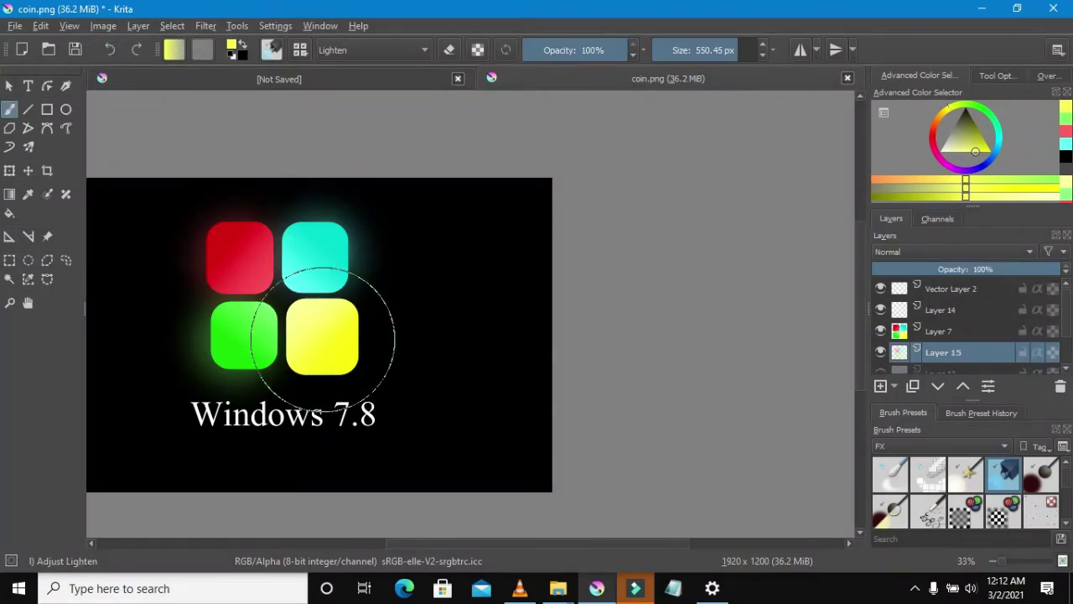
scroll(191, 310, "down", 2)
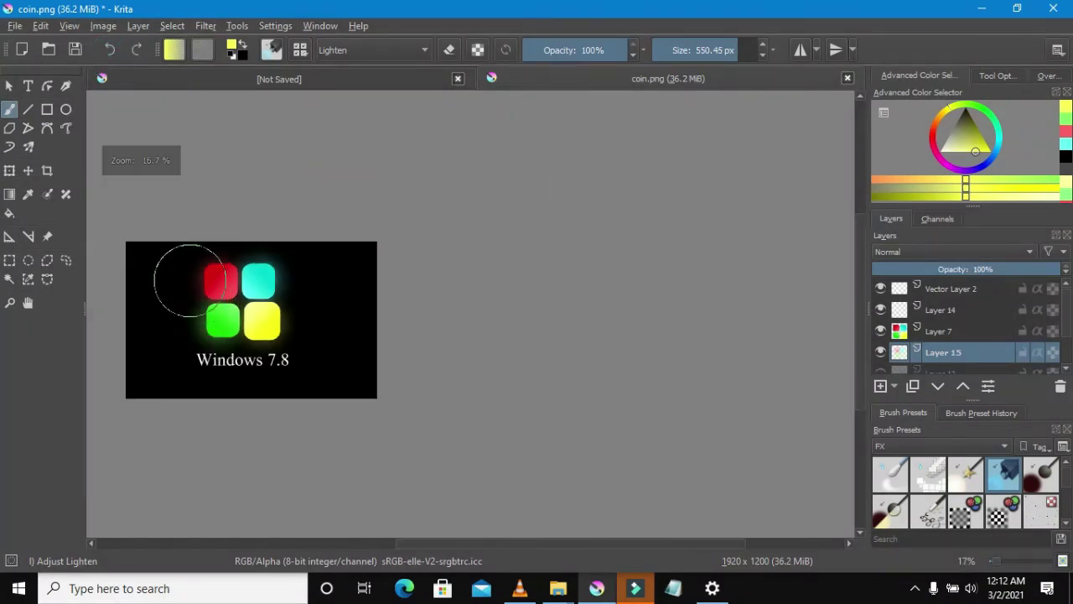
scroll(190, 280, "up", 2)
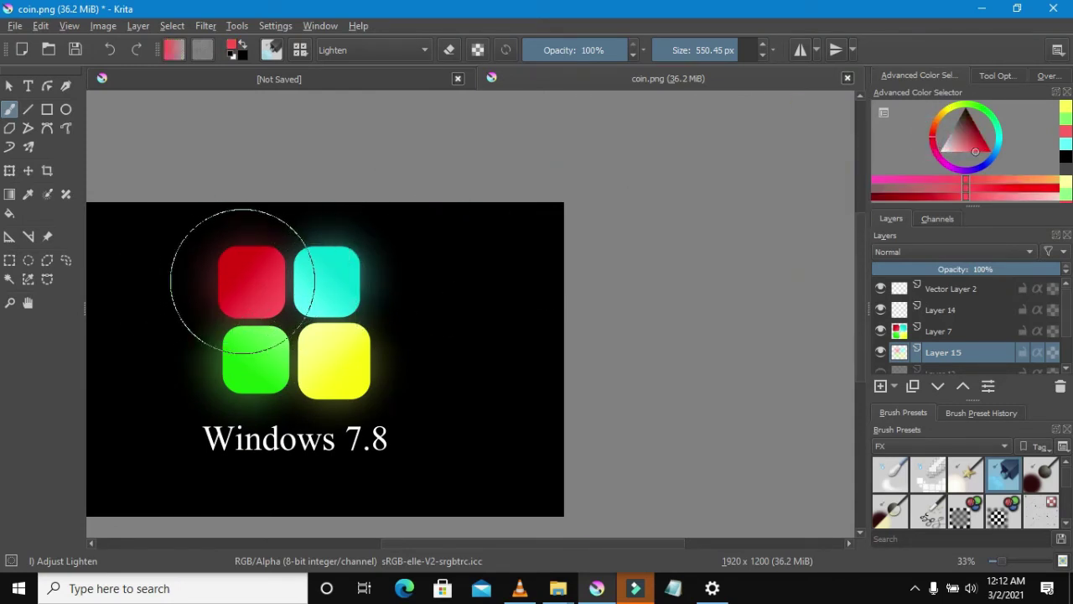
Paint a trial red glow over the red tile, then undo it.
left_click(241, 278)
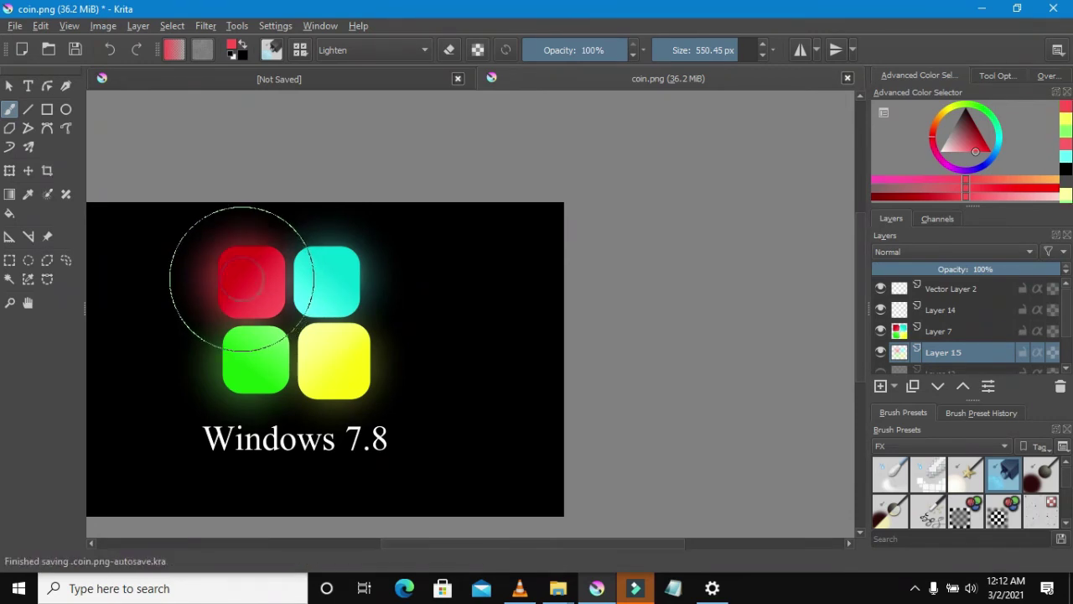
scroll(125, 340, "down", 2)
scroll(126, 340, "up", 2)
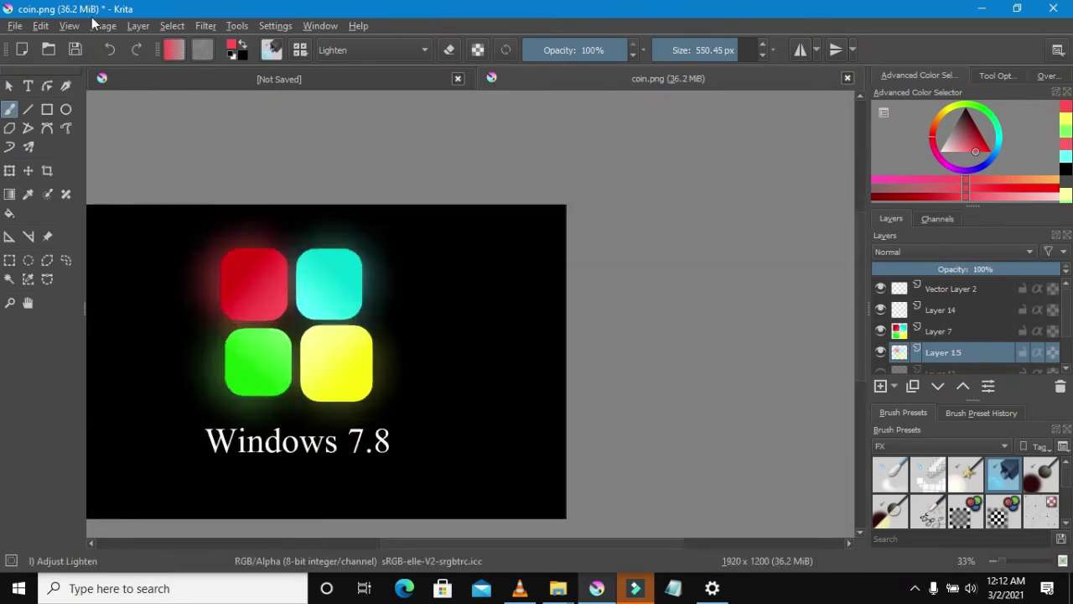
left_click(111, 51)
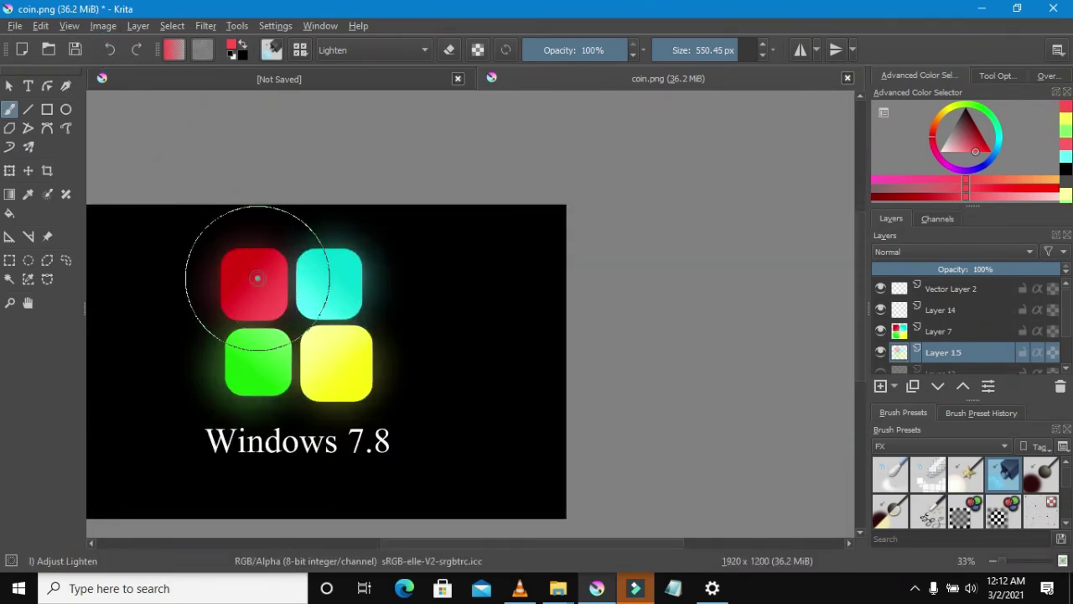
scroll(335, 369, "down", 2)
Skip to the next music track in the media player.
mouse_move(523, 590)
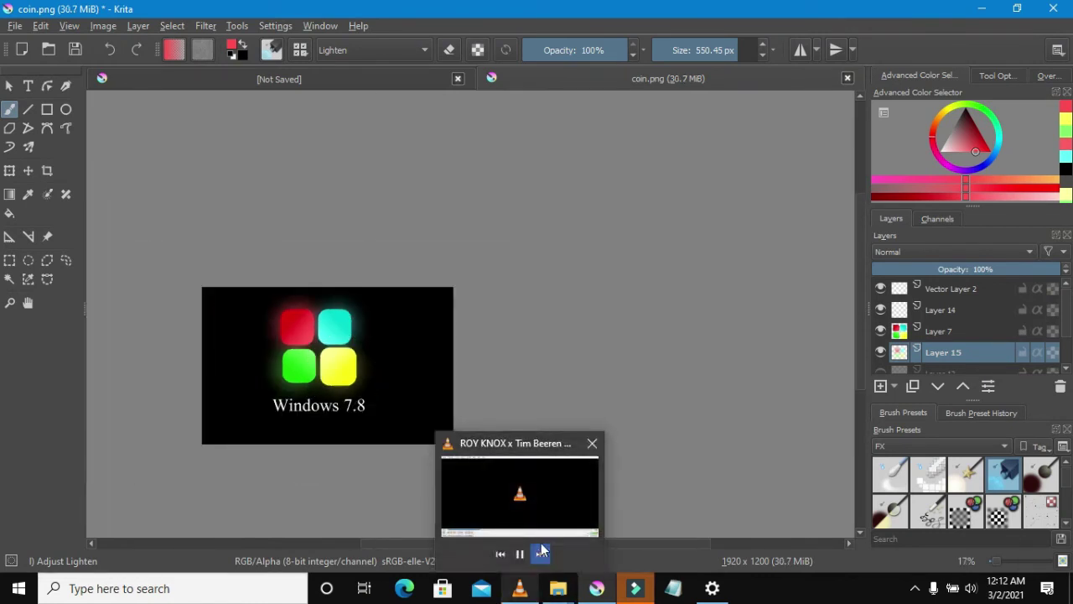
left_click(540, 553)
scroll(227, 323, "up", 3)
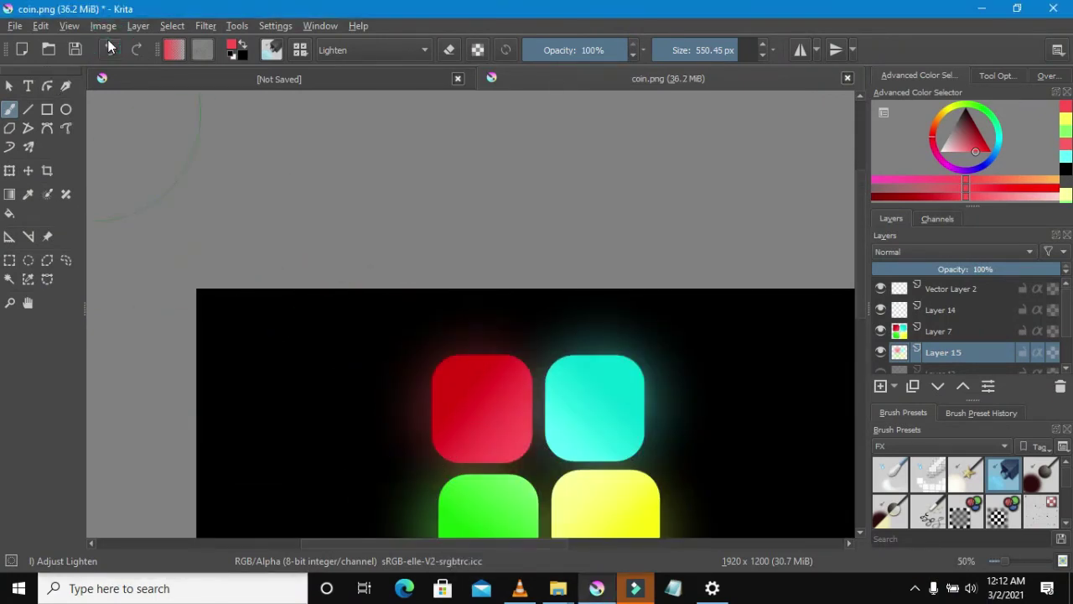
scroll(398, 206, "down", 2)
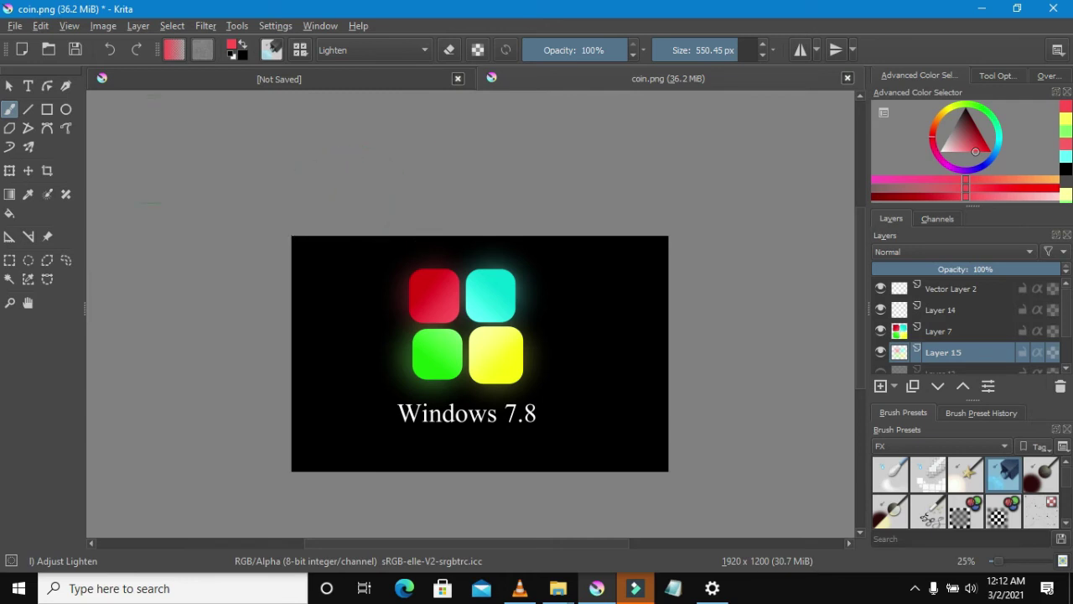
Save the artwork to the Desktop as the PNG 'windows 7' with the default PNG options.
left_click(14, 26)
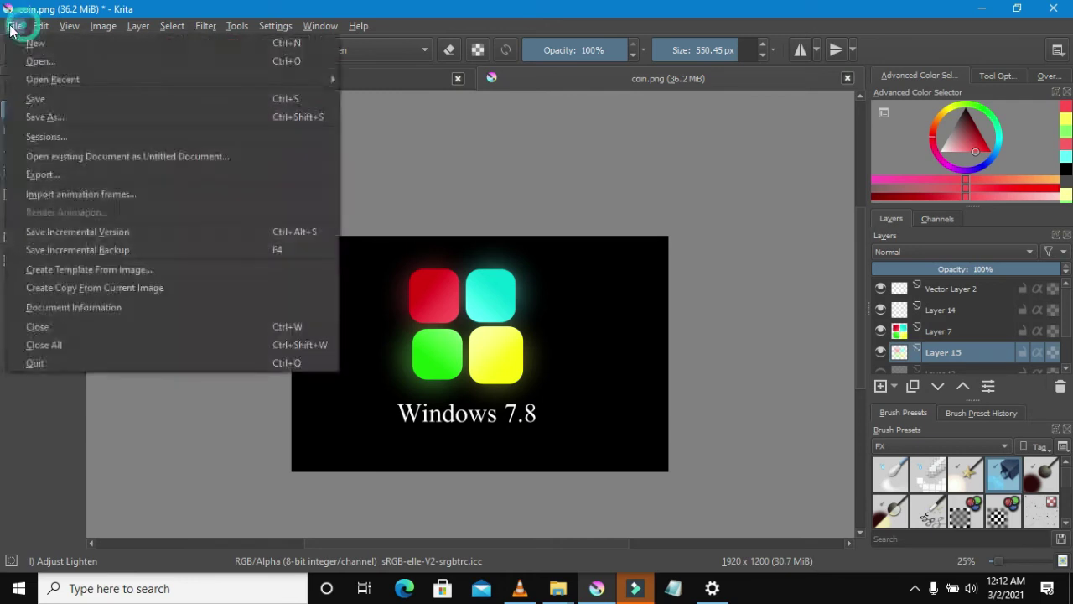
left_click(38, 98)
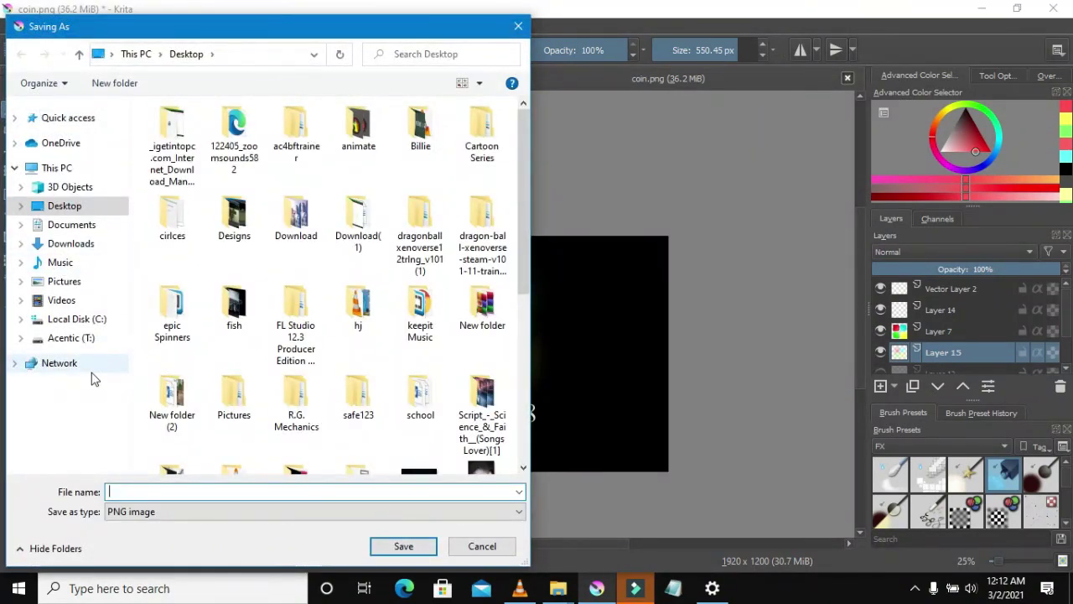
type("windows 7")
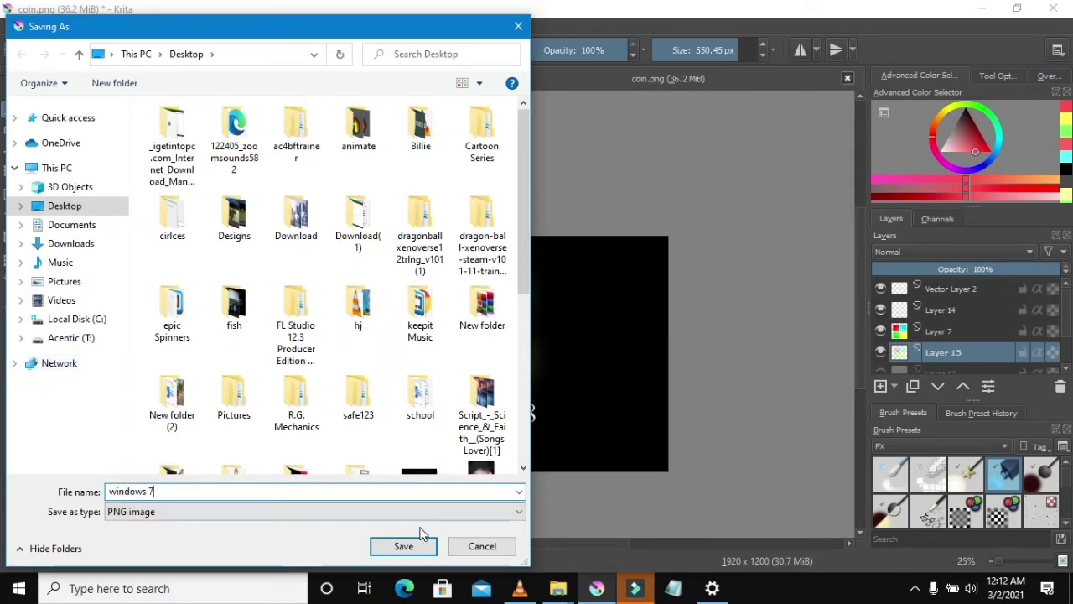
left_click(403, 546)
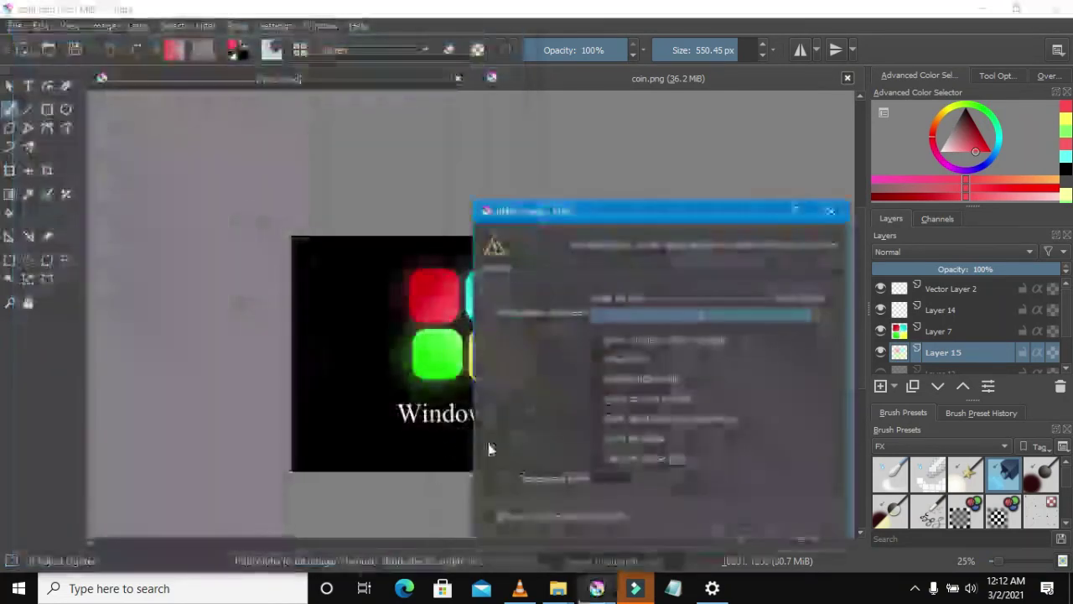
left_click(735, 540)
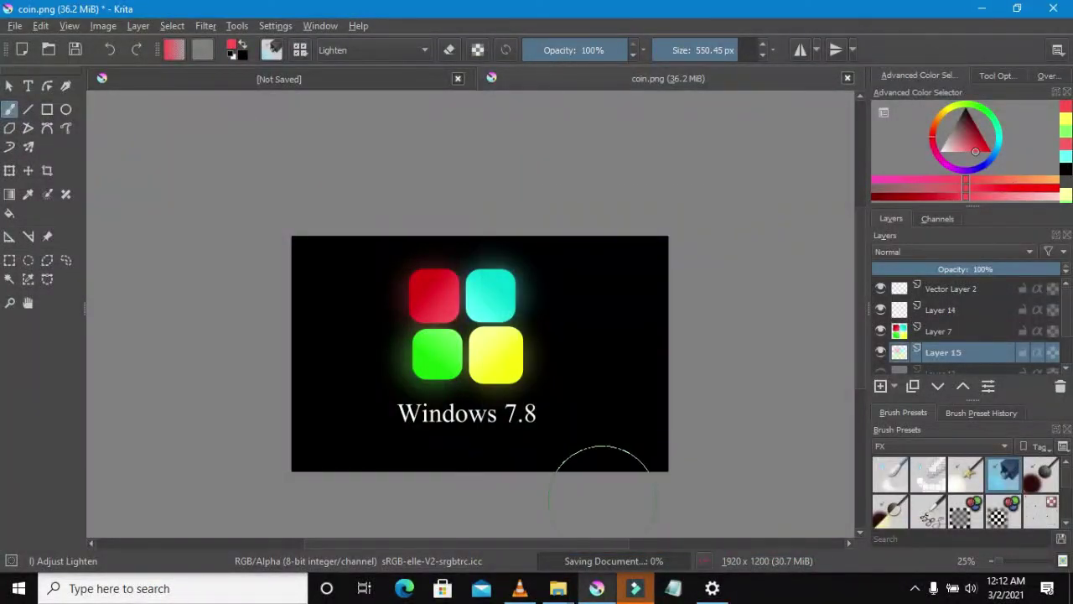
Zoom in and out to inspect the saved image.
scroll(534, 358, "up", 2)
scroll(528, 379, "down", 1)
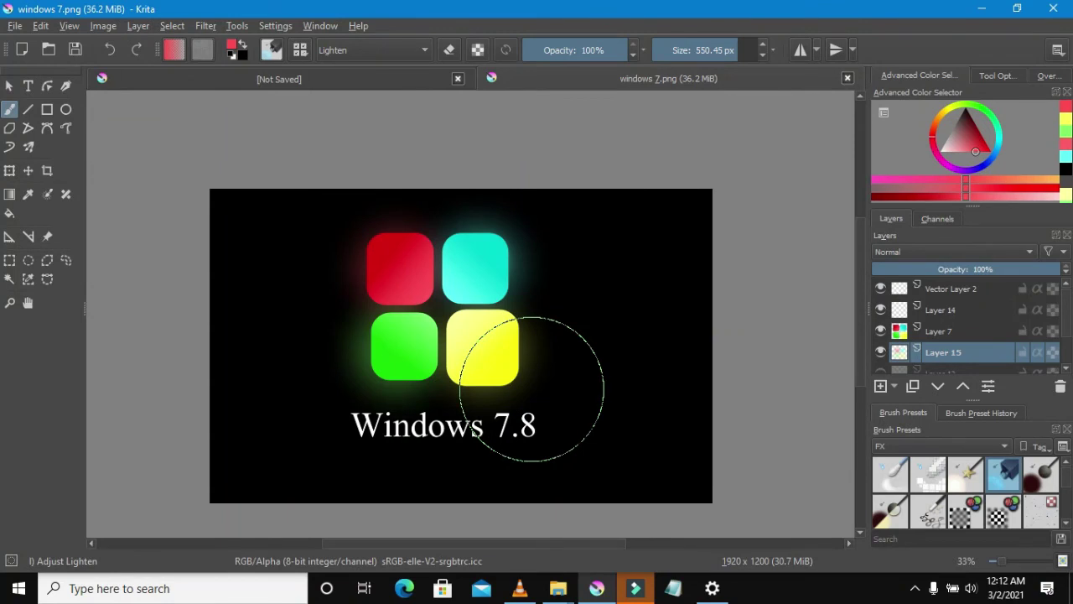
scroll(528, 386, "down", 1)
scroll(515, 383, "up", 1)
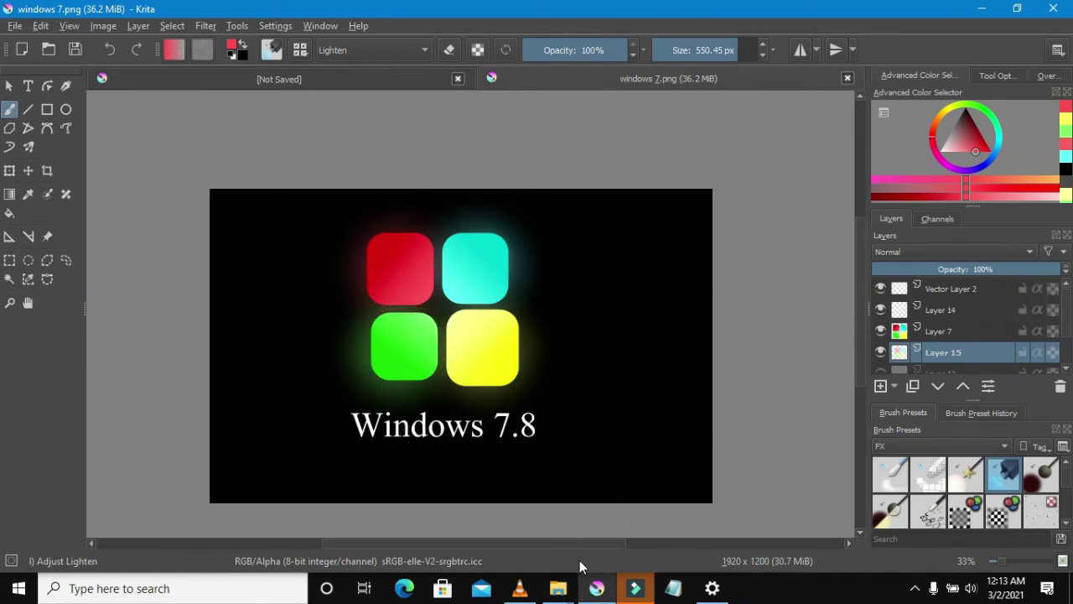
Switch to the video editor and back to Krita, then show the desktop with Win+D.
left_click(597, 588)
left_click(597, 588)
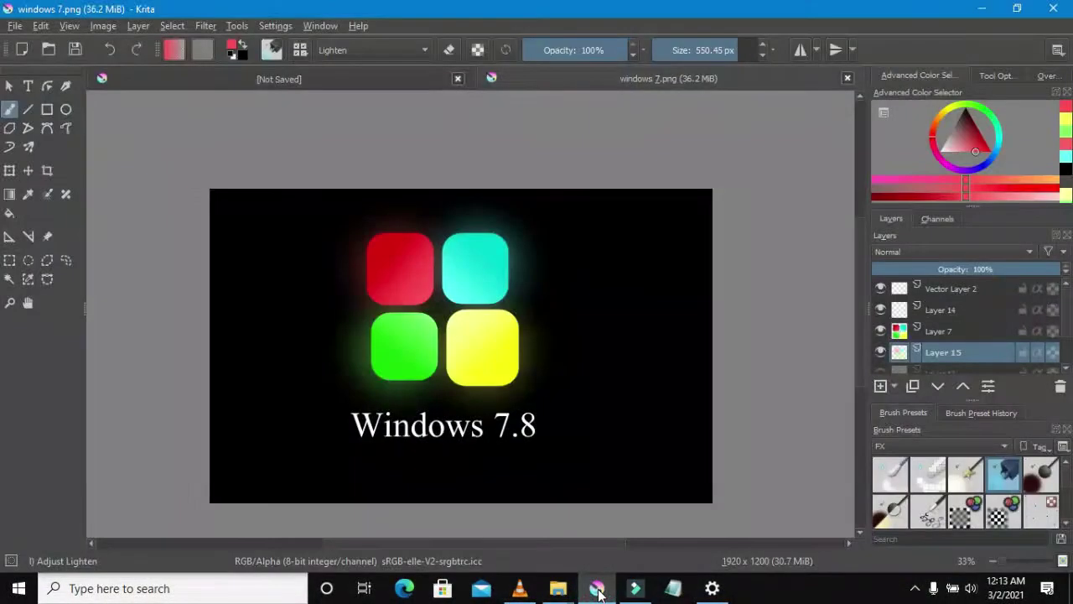
mouse_move(641, 593)
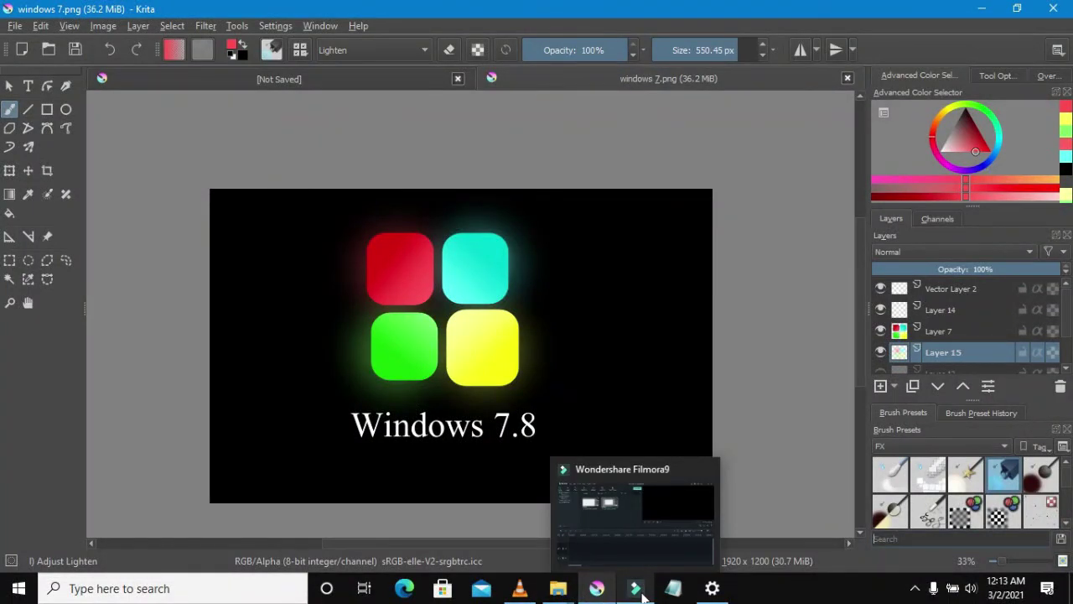
key("super+d")
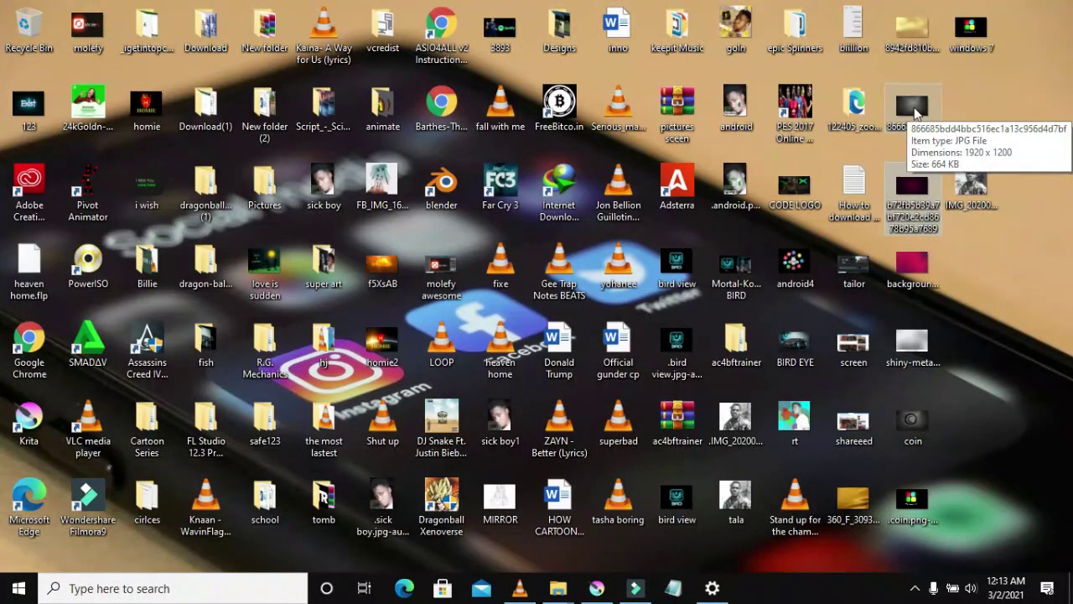
Drag the scratched metal texture JPG from the desktop onto Krita's canvas as a new layer.
left_click(912, 122)
left_click_drag(914, 122, 491, 363)
left_click(505, 374)
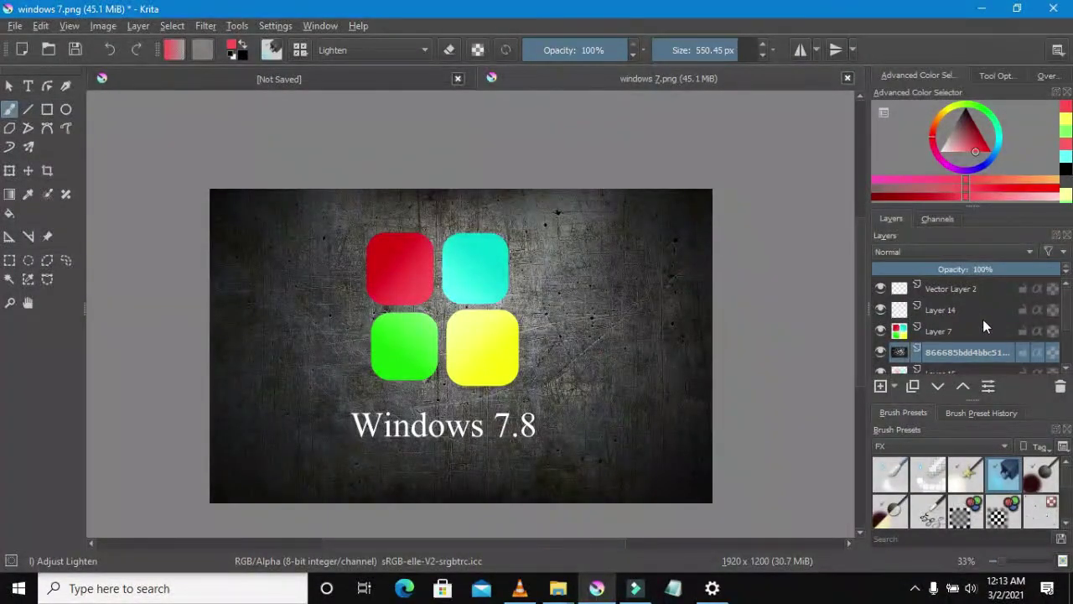
Set the tiles' Layer 7 to Overlay blending.
left_click(962, 250)
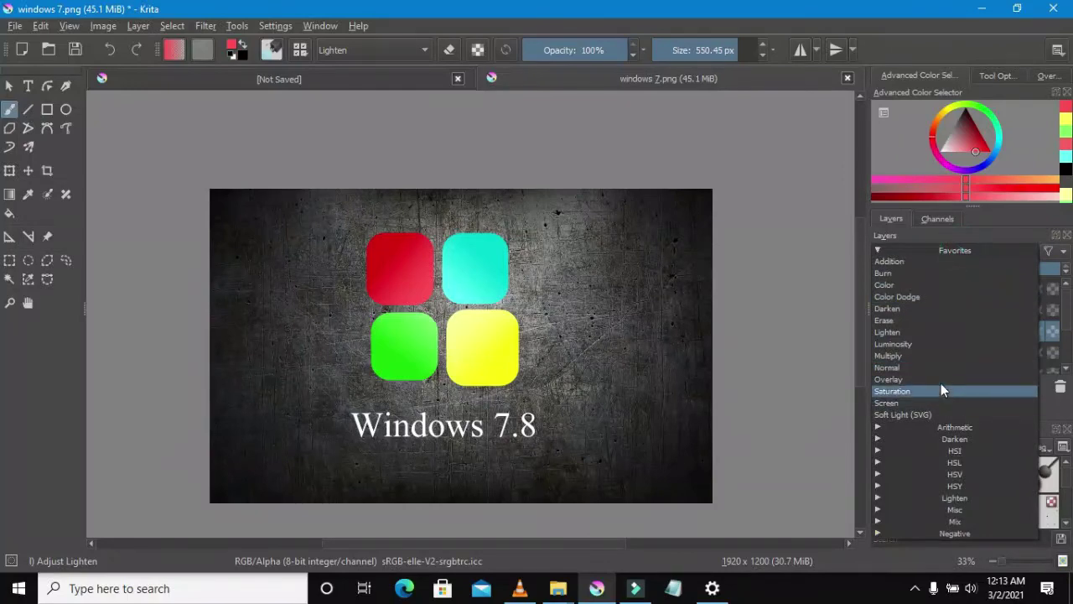
left_click(922, 379)
scroll(501, 377, "down", 2)
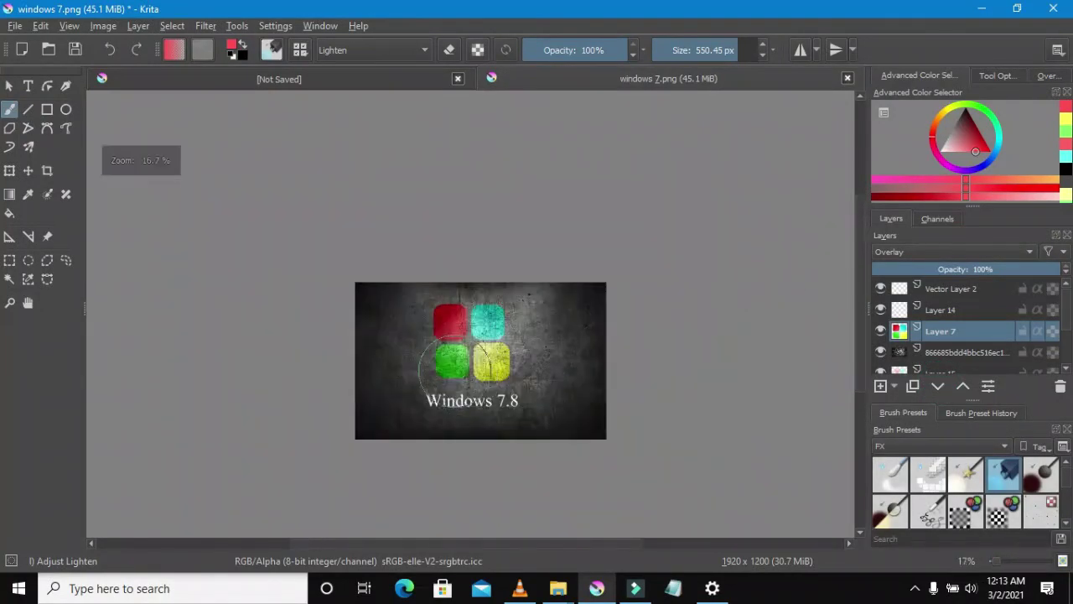
scroll(459, 369, "up", 2)
Duplicate Layer 7 and lower the copy's opacity to 40%.
right_click(981, 329)
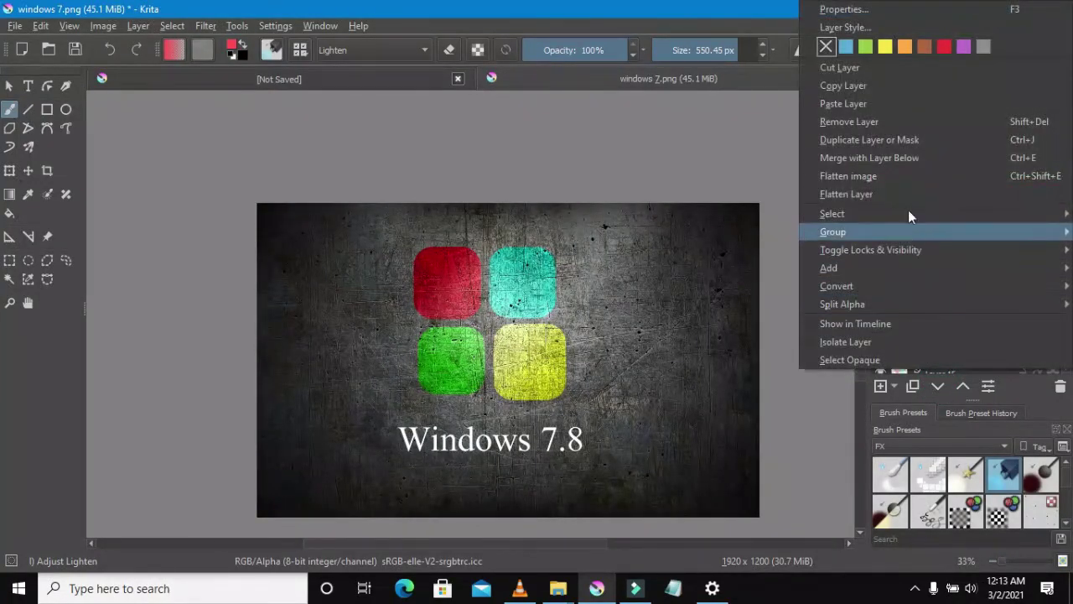
left_click(918, 137)
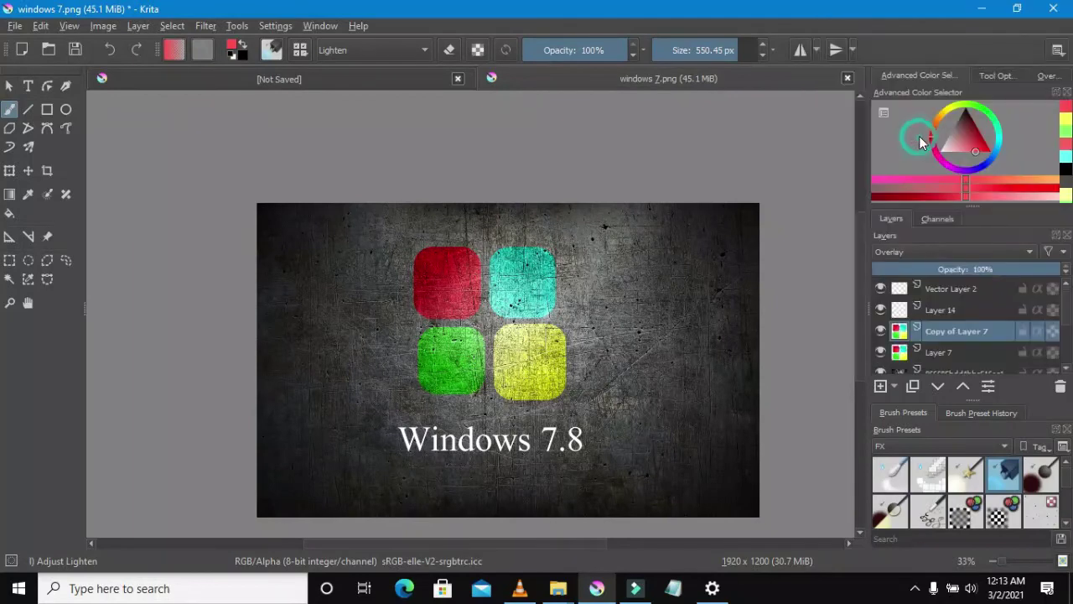
left_click(948, 267)
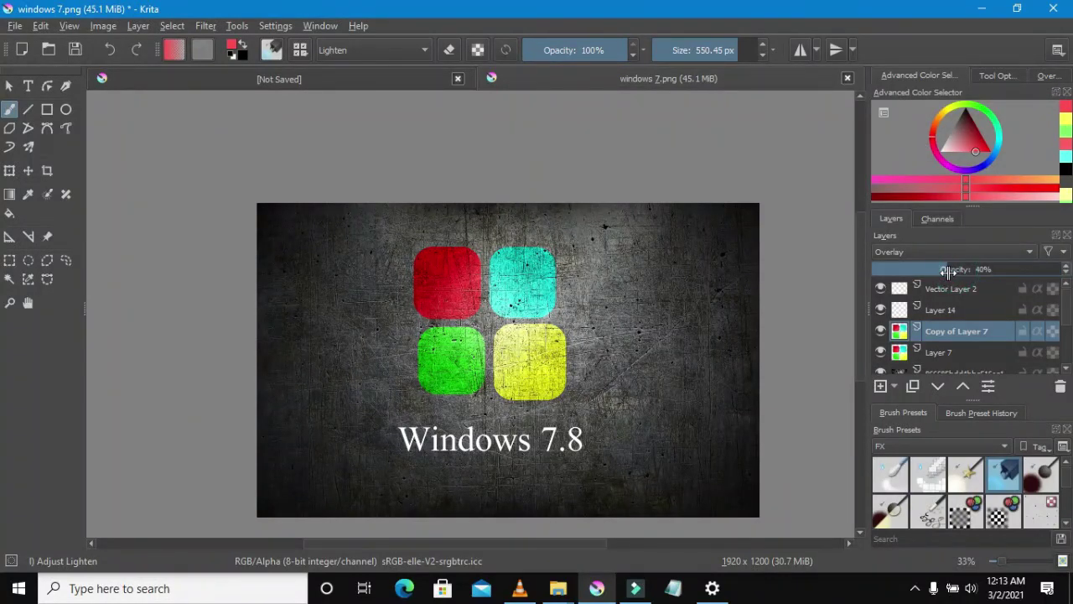
scroll(688, 319, "up", 2)
scroll(608, 327, "down", 1)
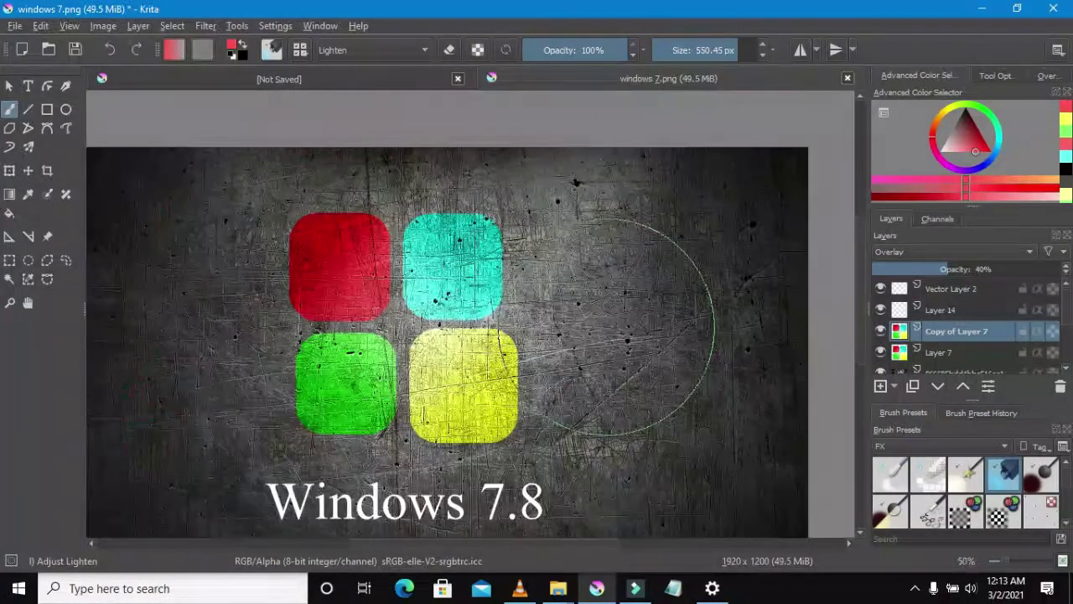
Set the Windows 7.8 text layer, Vector Layer 2, to Overlay blending.
left_click(959, 292)
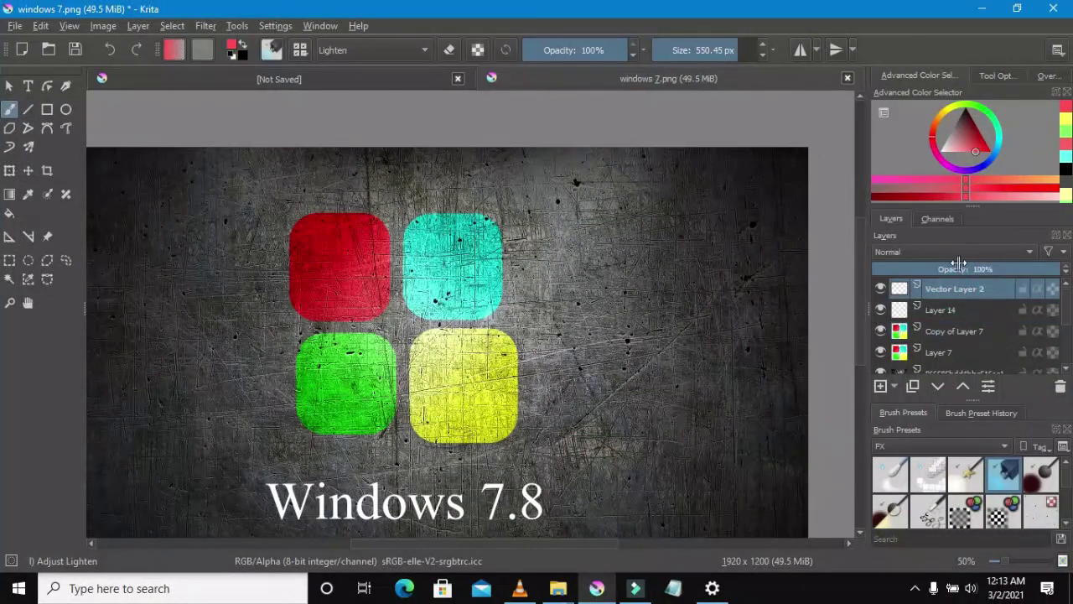
left_click(957, 253)
left_click(957, 373)
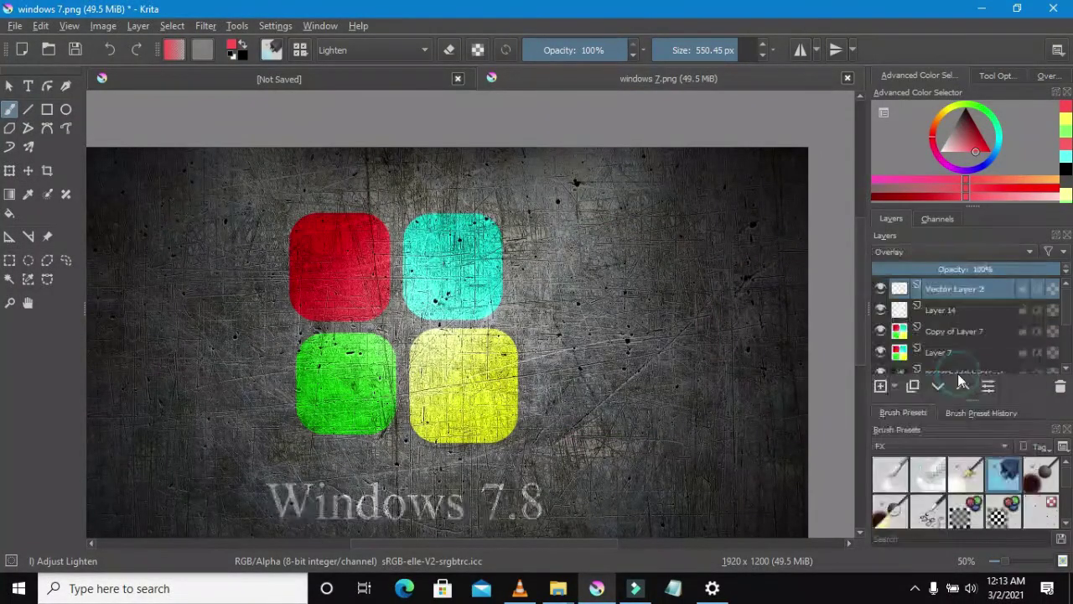
scroll(637, 383, "down", 1)
Duplicate Vector Layer 2 to brighten the Windows 7.8 lettering.
right_click(926, 285)
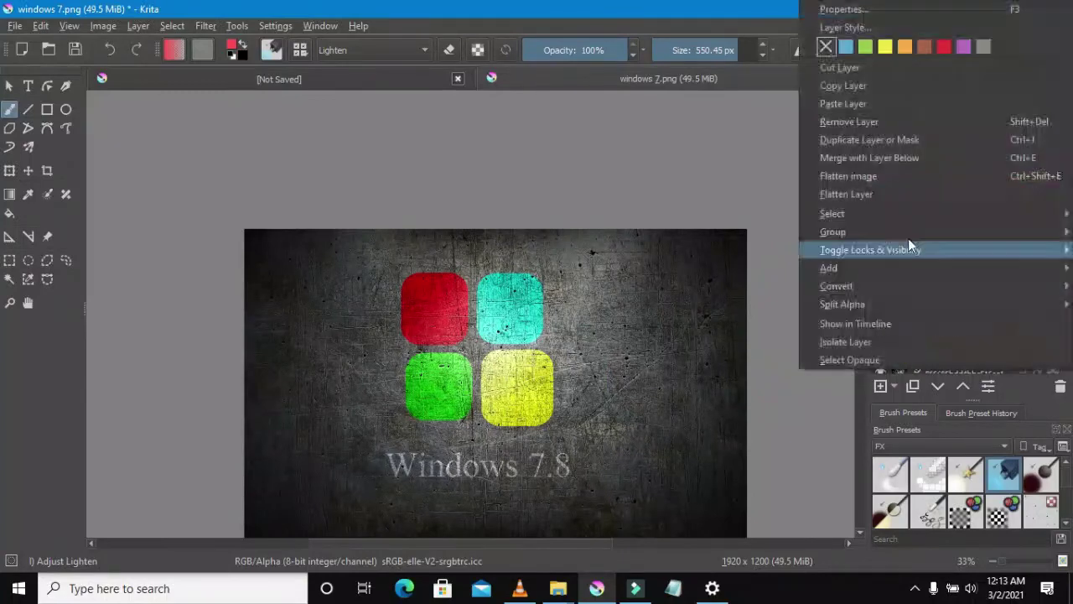
left_click(876, 144)
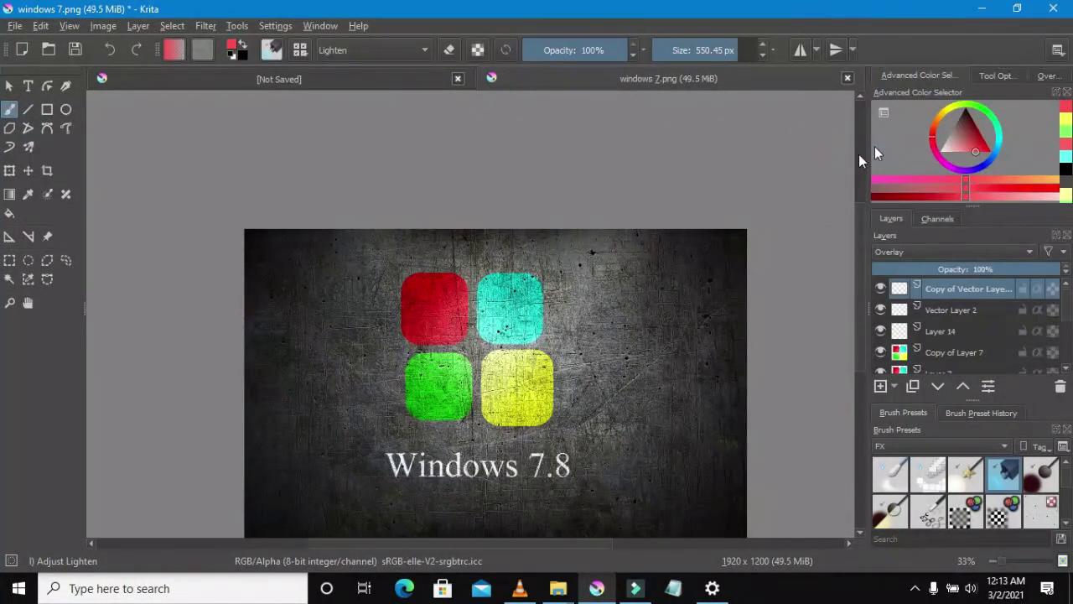
scroll(409, 352, "down", 1)
scroll(408, 352, "up", 1)
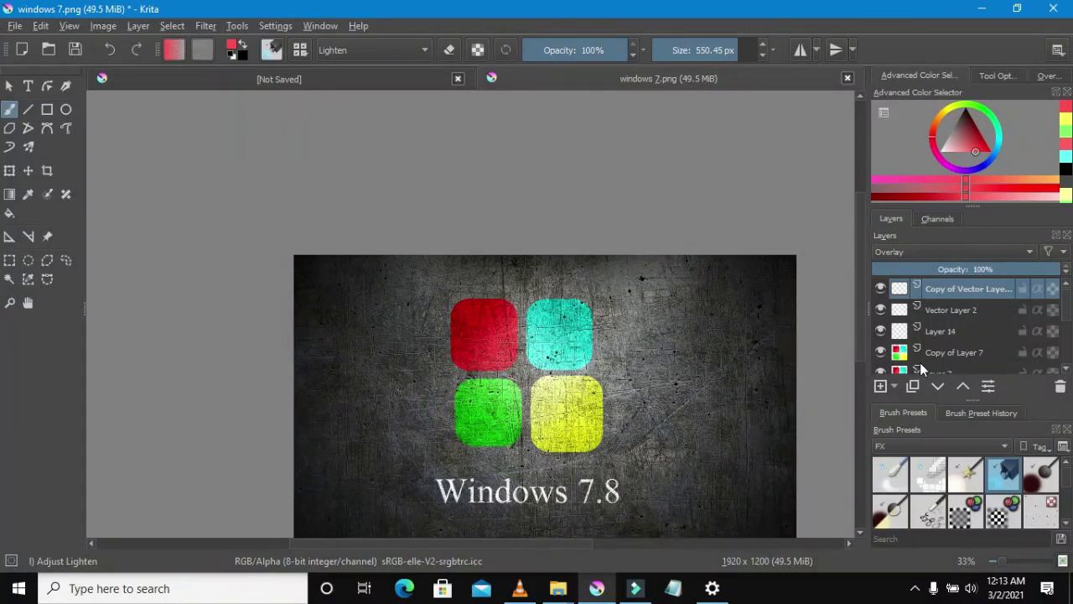
Delete the Copy of Layer 7 layer, then restore it with Ctrl+Z.
left_click(1000, 354)
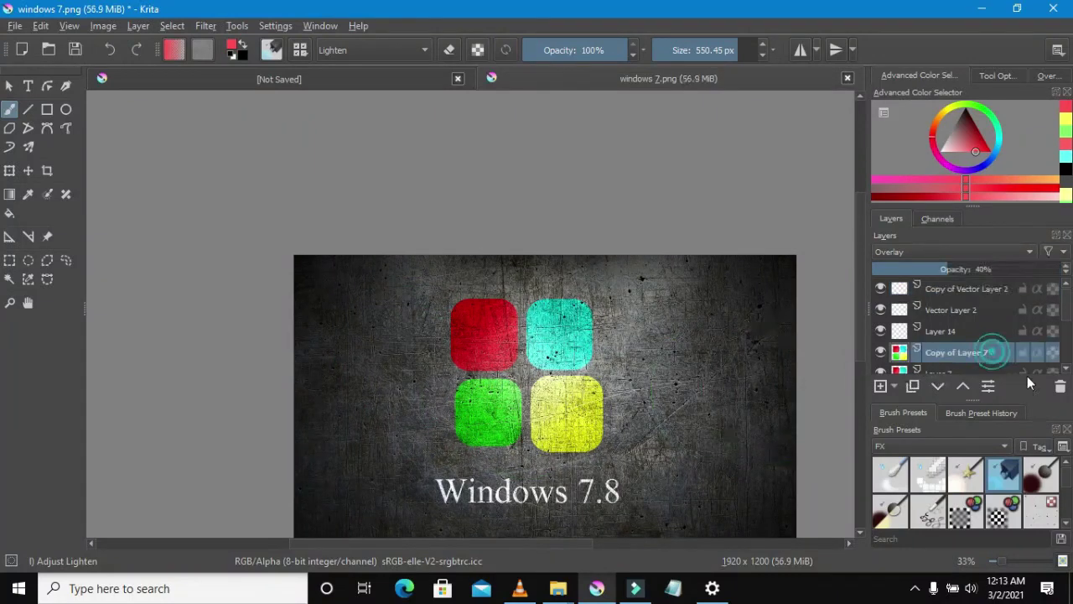
left_click(1059, 387)
scroll(619, 373, "down", 3)
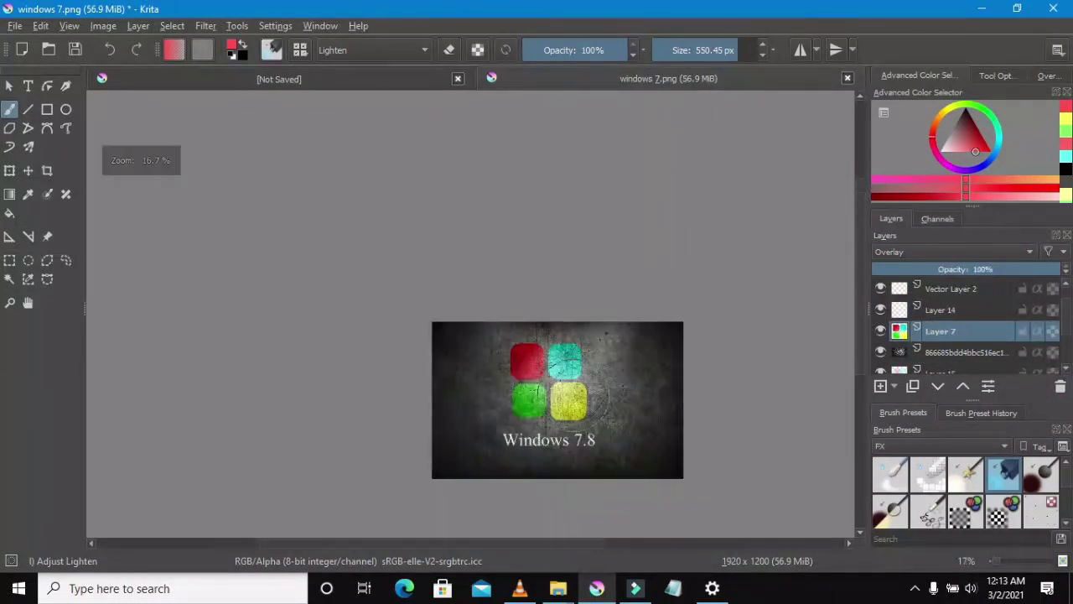
scroll(576, 434, "up", 3)
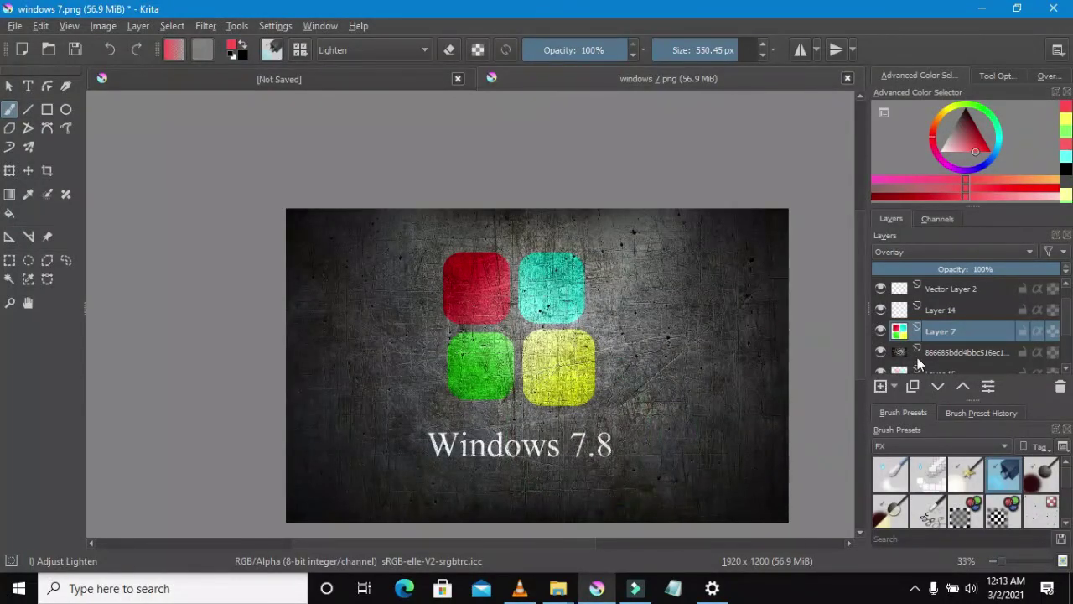
key("ctrl+z")
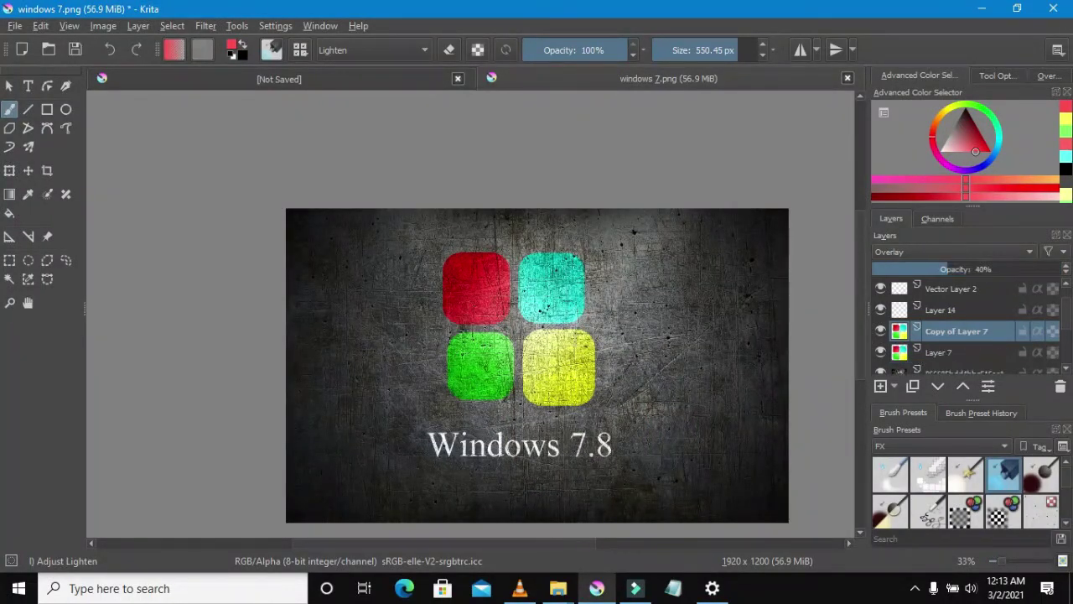
Adjust the zoom to review the finished artwork and open the File menu.
scroll(526, 348, "up", 1)
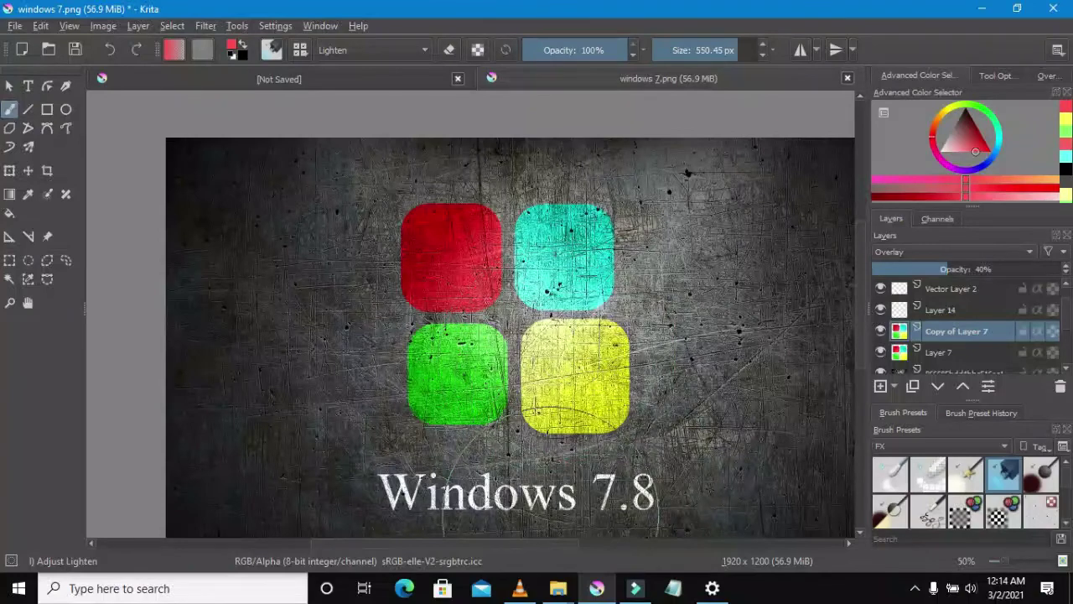
left_click_drag(517, 542, 538, 543)
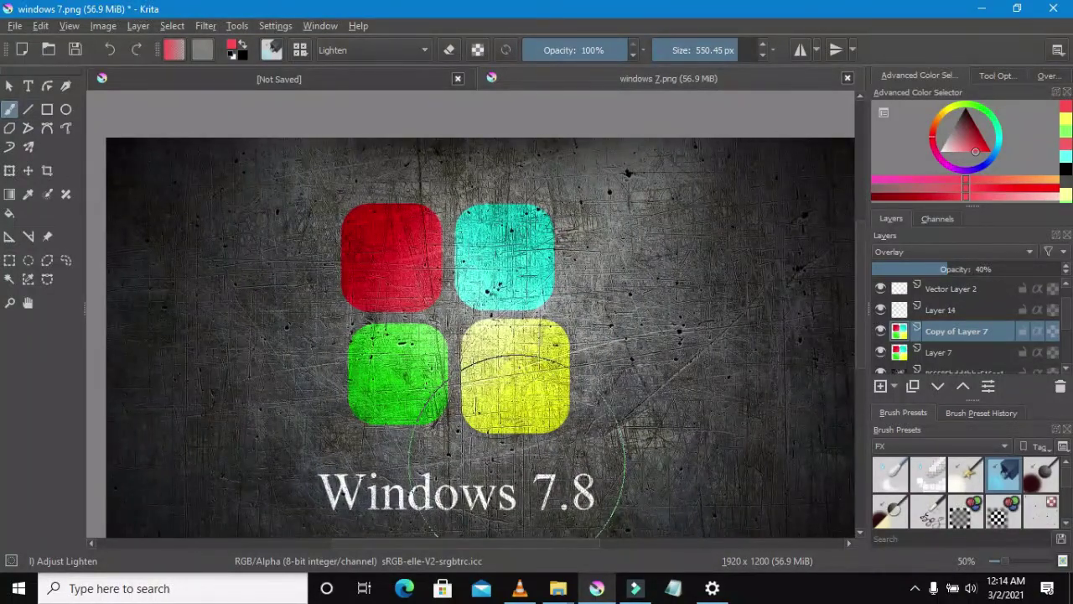
scroll(517, 456, "down", 1)
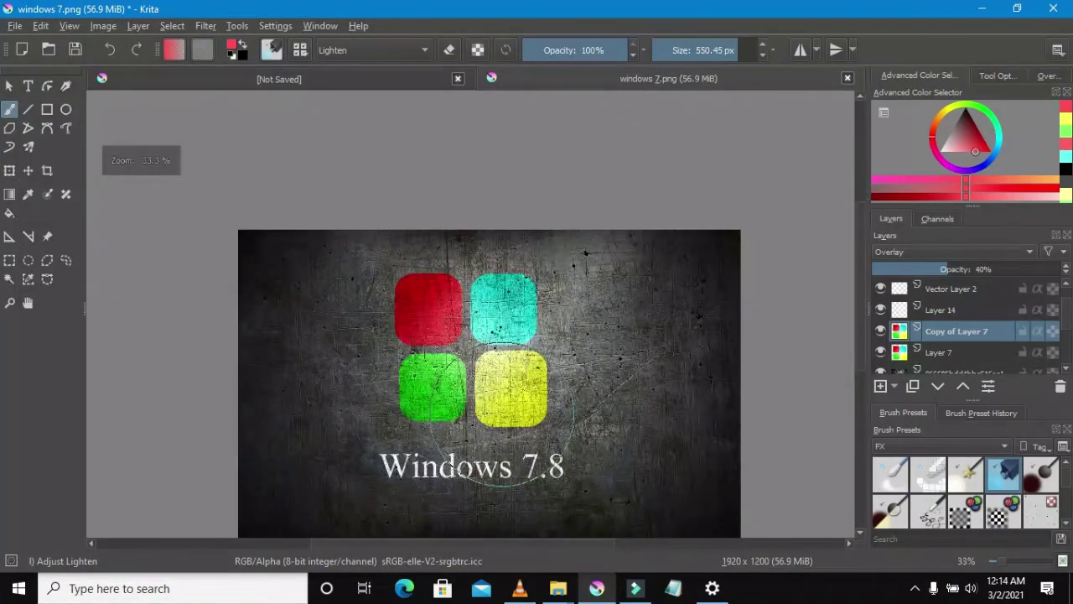
scroll(498, 415, "down", 4)
scroll(498, 415, "up", 3)
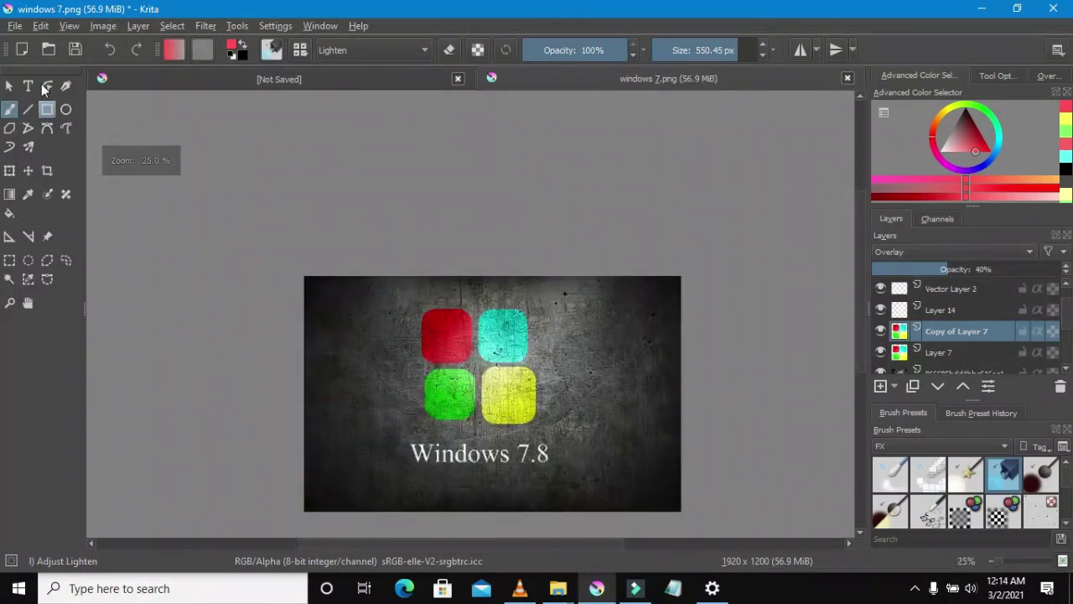
left_click(15, 26)
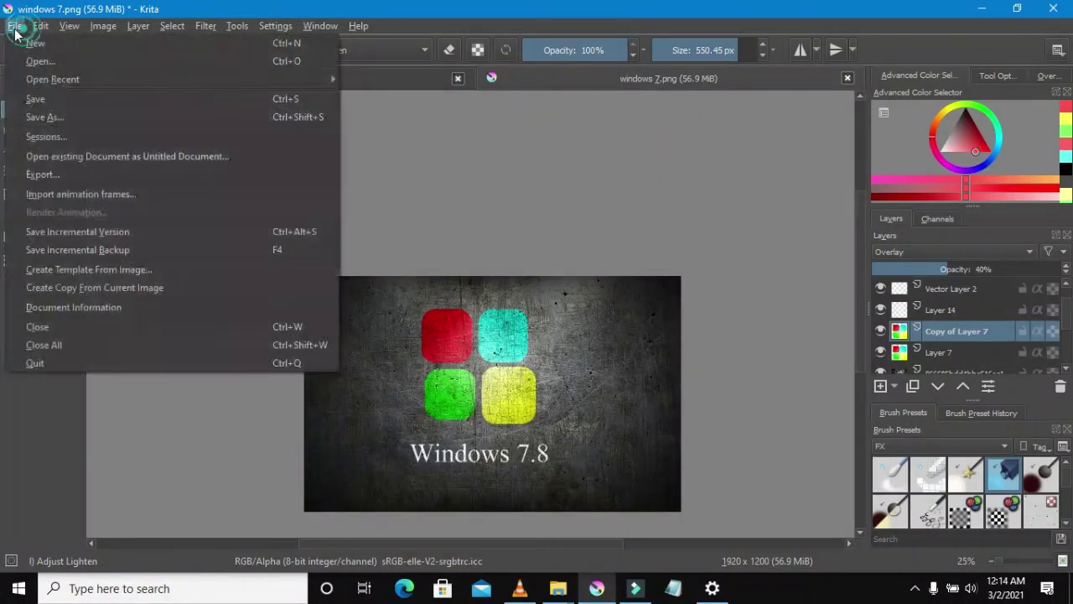
Save the image to the Desktop as the PNG 'windows 7.8' with the default PNG options.
left_click(48, 116)
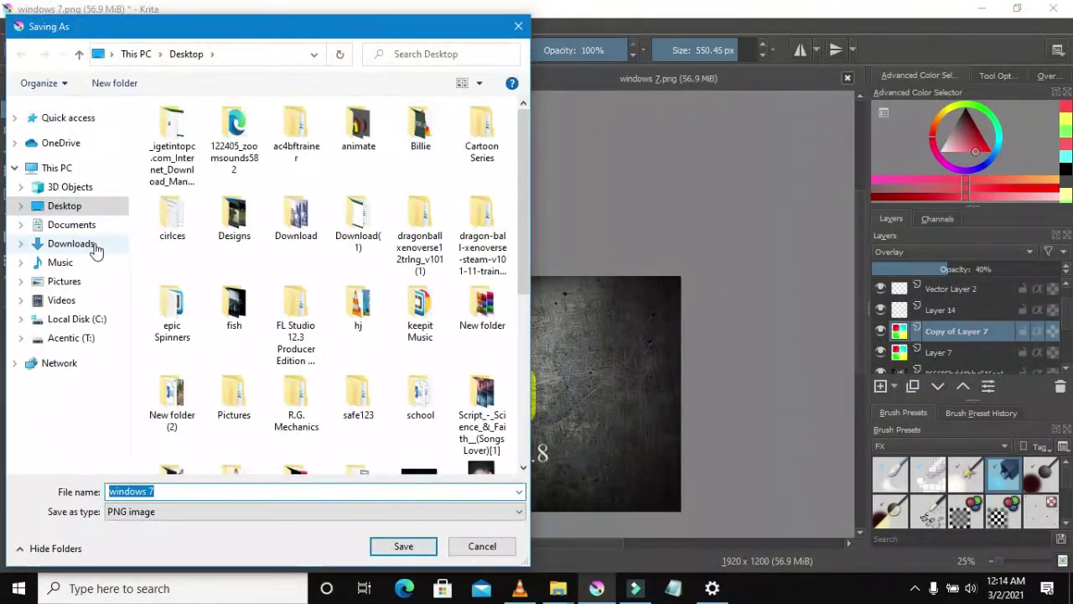
left_click(190, 489)
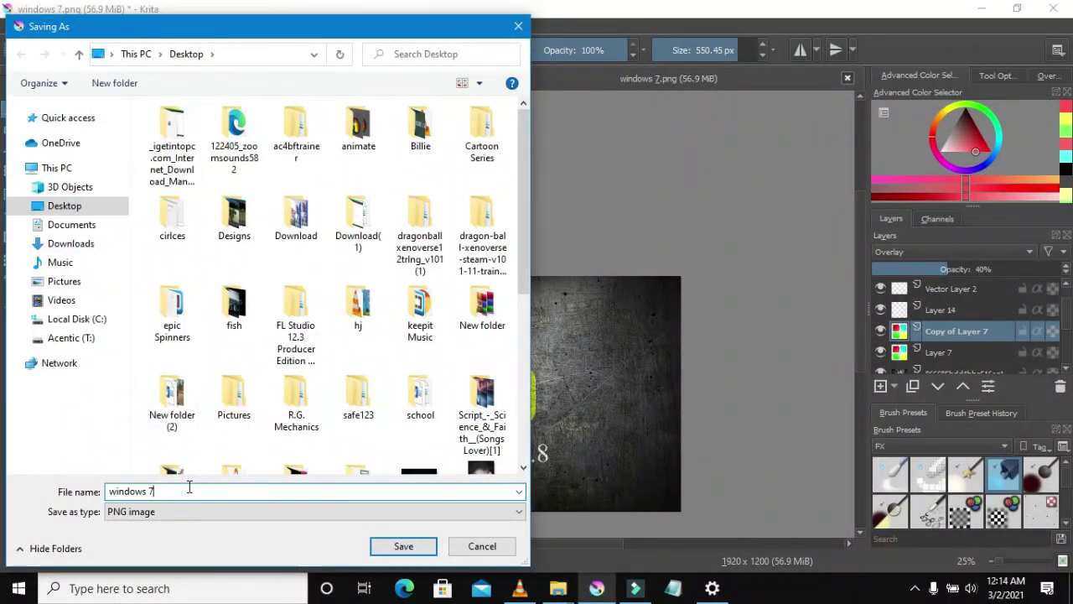
type(".8")
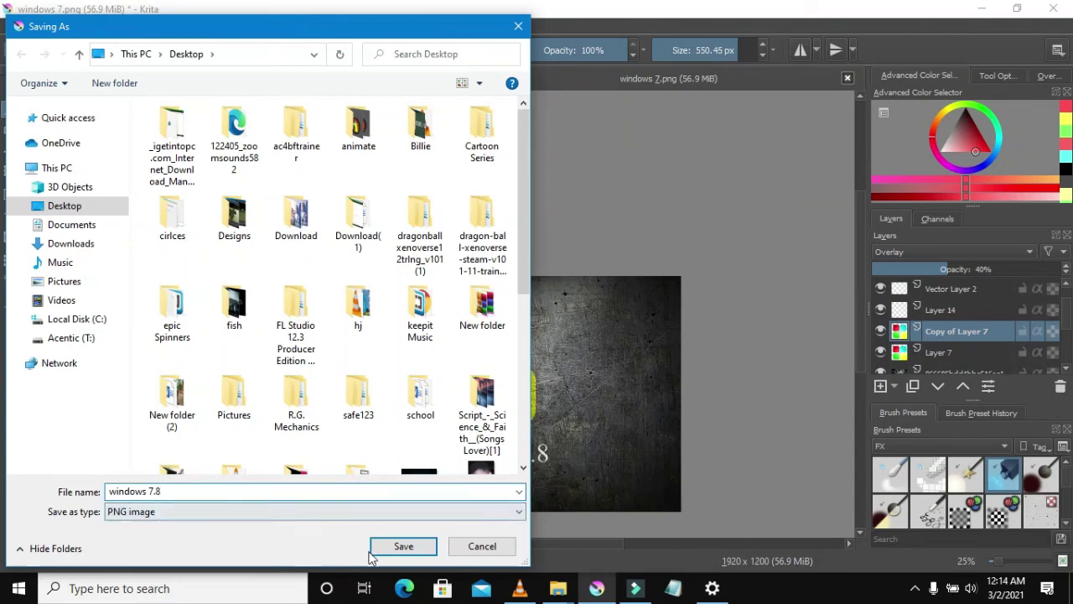
left_click(394, 546)
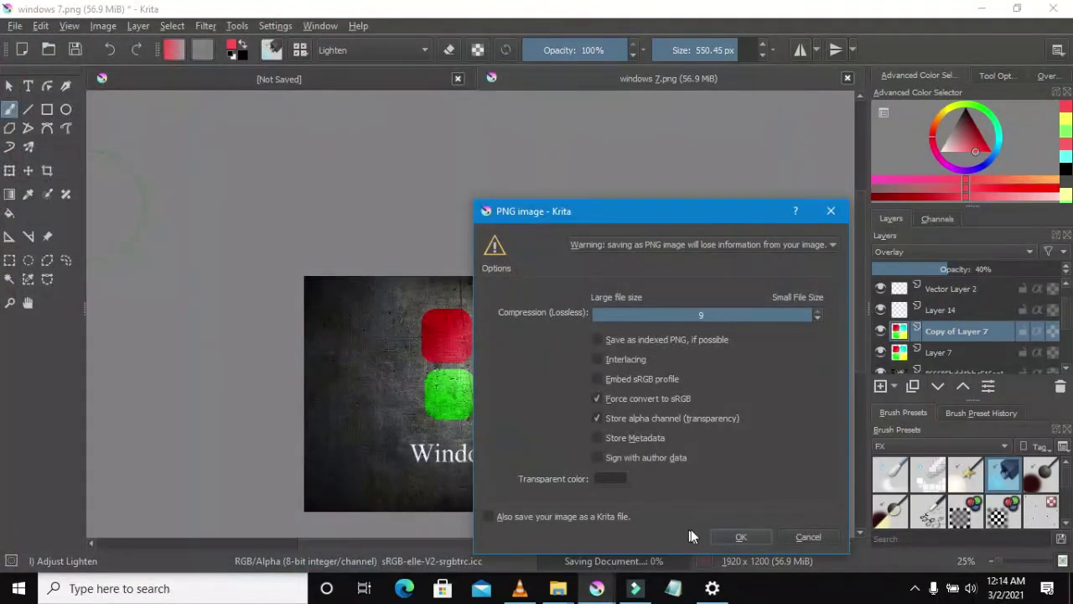
left_click(728, 536)
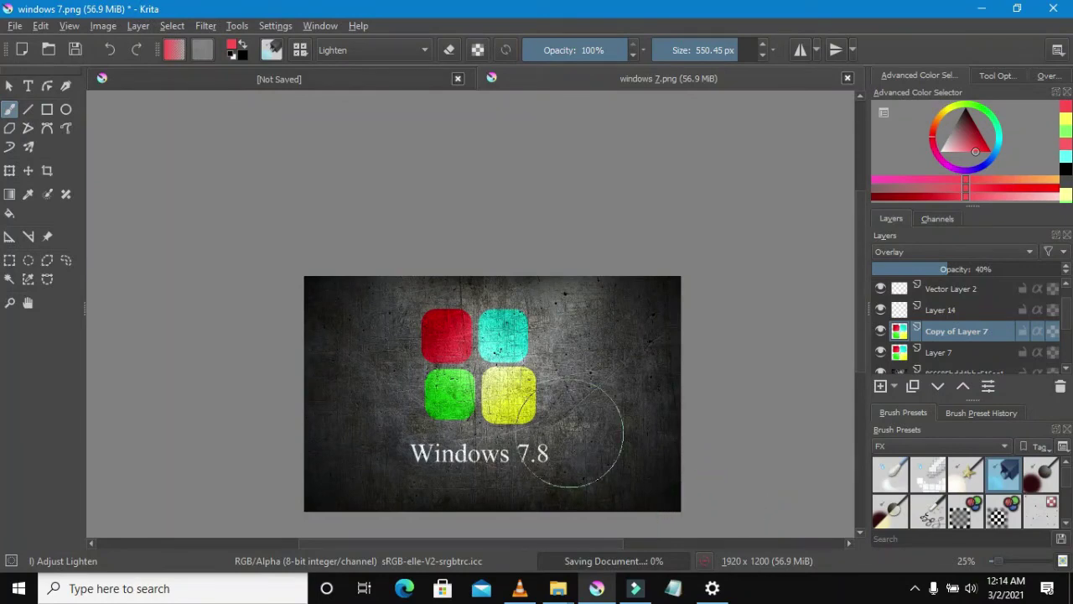
Zoom and pan around the windows 7.8.png canvas to inspect the finished metal-textured logo.
scroll(556, 455, "down", 1)
scroll(481, 417, "up", 4)
scroll(482, 419, "up", 1)
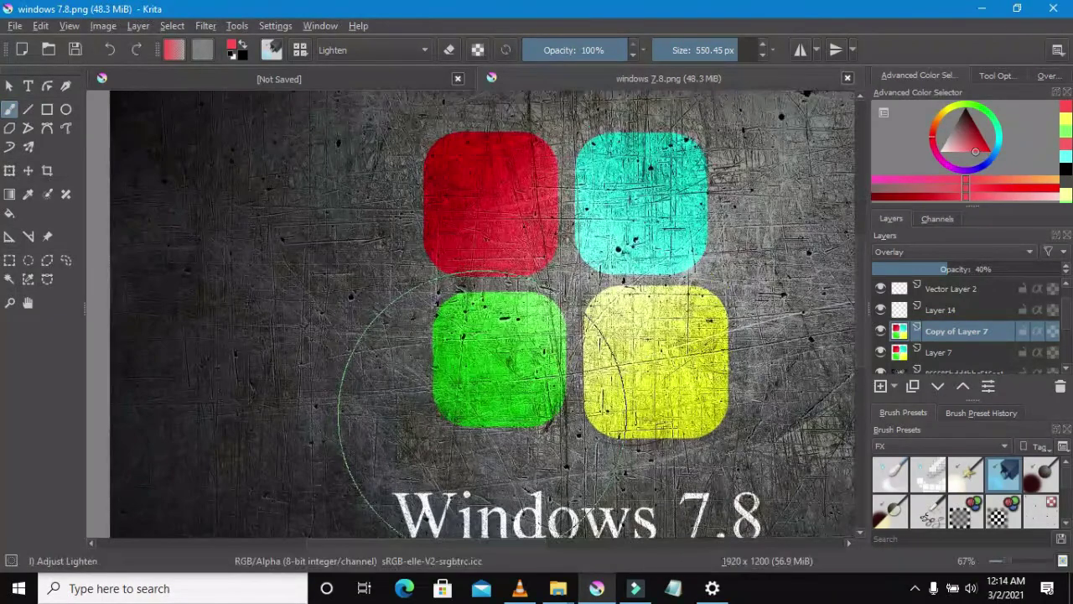
scroll(482, 419, "down", 1)
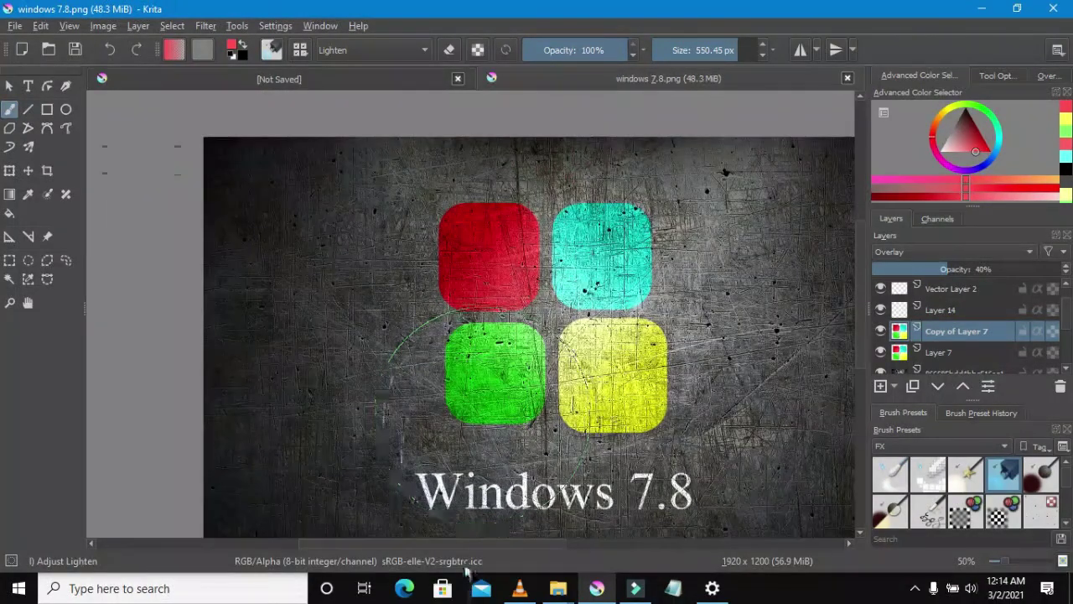
left_click_drag(476, 544, 498, 546)
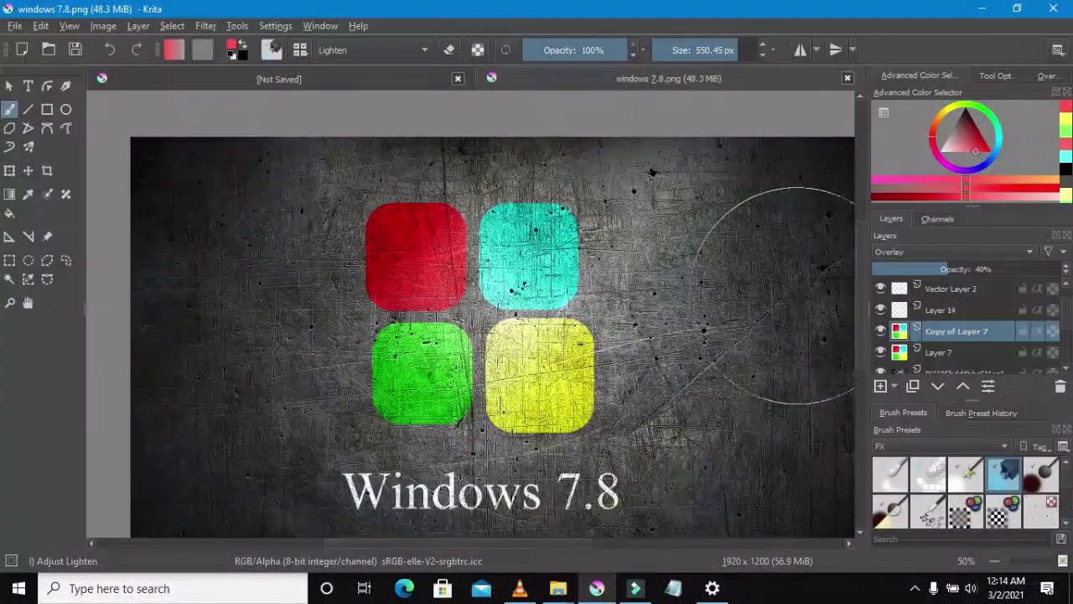
left_click_drag(858, 331, 859, 359)
left_click_drag(360, 545, 424, 542)
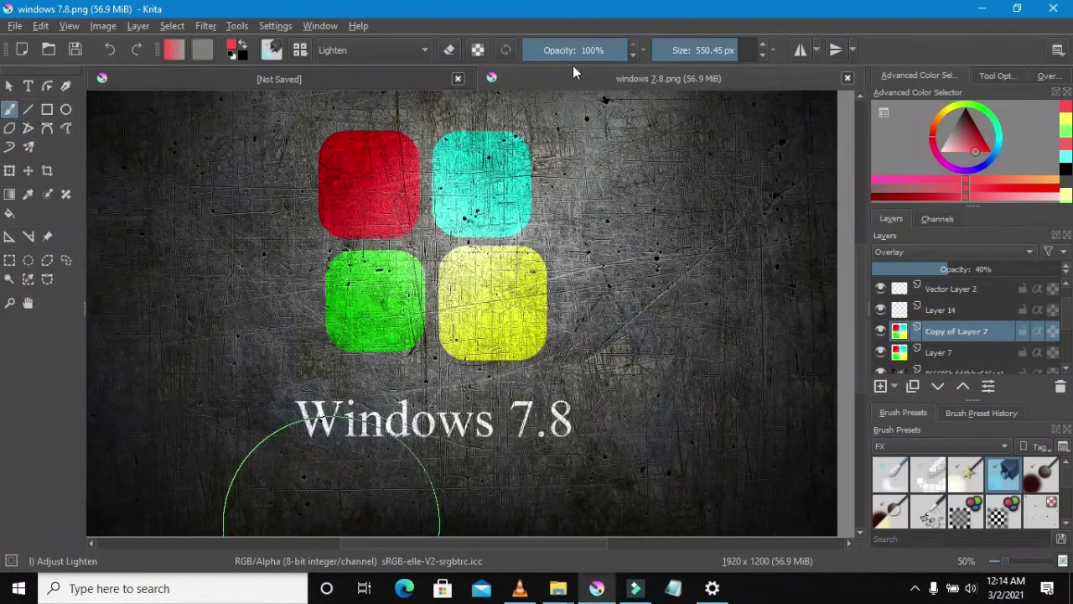
Take a full-screen snip of the artwork, then switch Bluetooth off in Windows Settings.
key("super+shift+s")
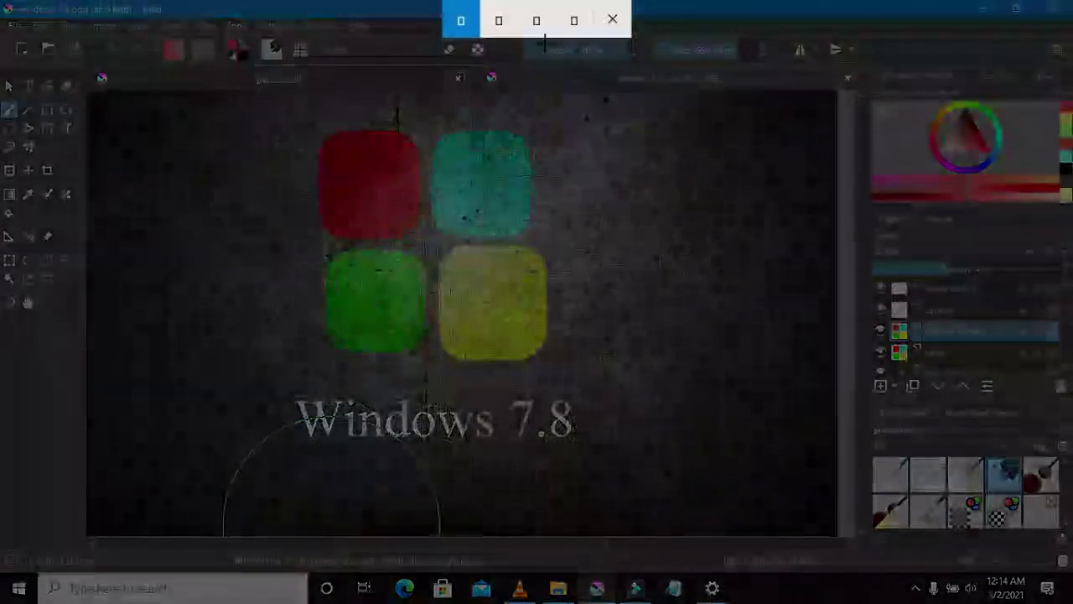
left_click(563, 22)
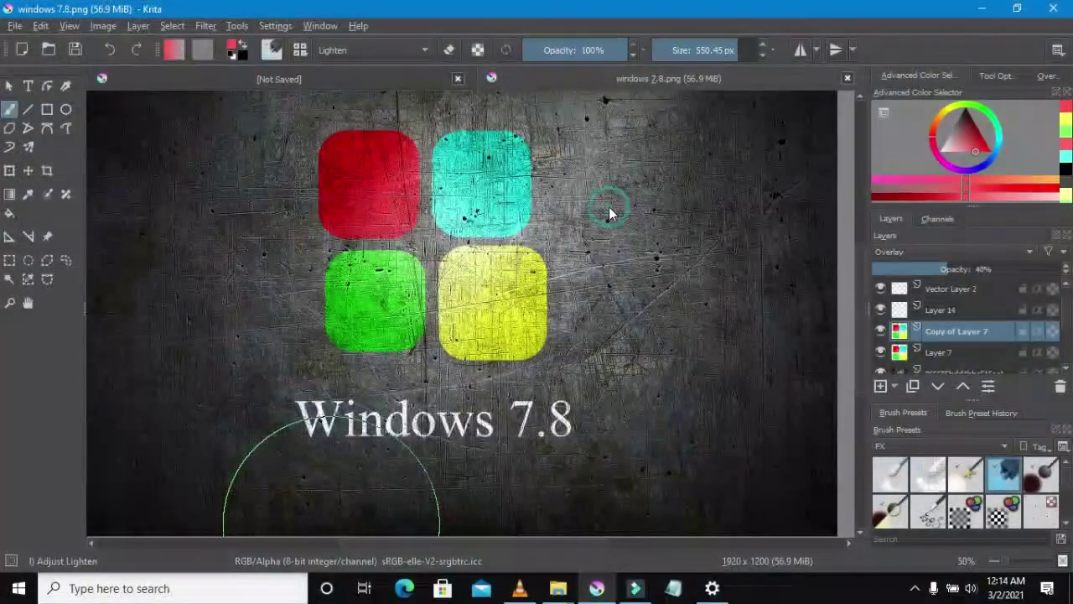
mouse_move(712, 587)
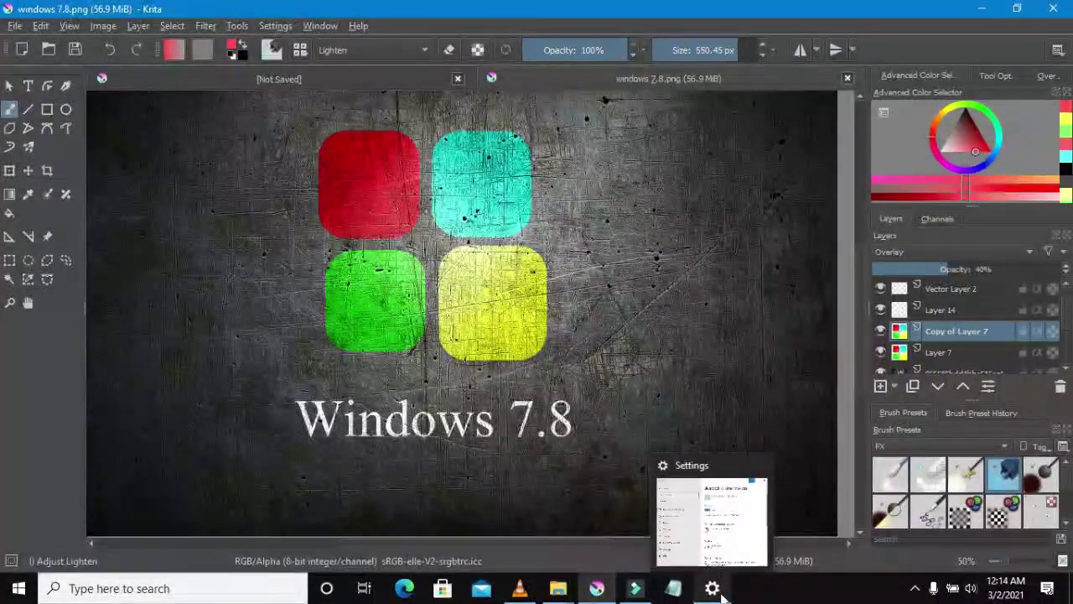
left_click(736, 520)
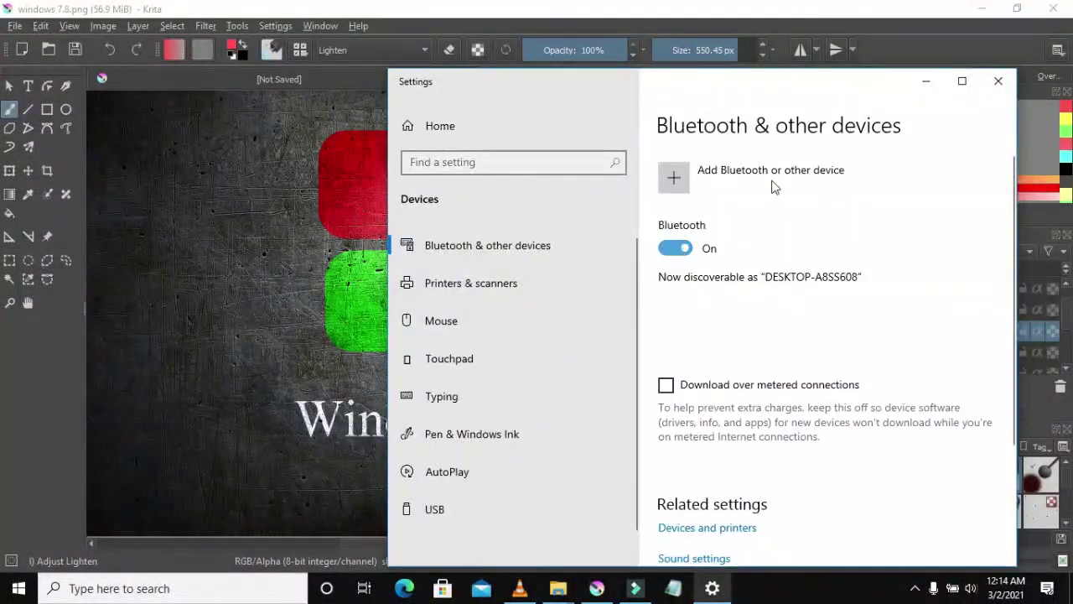
left_click(677, 247)
left_click(998, 80)
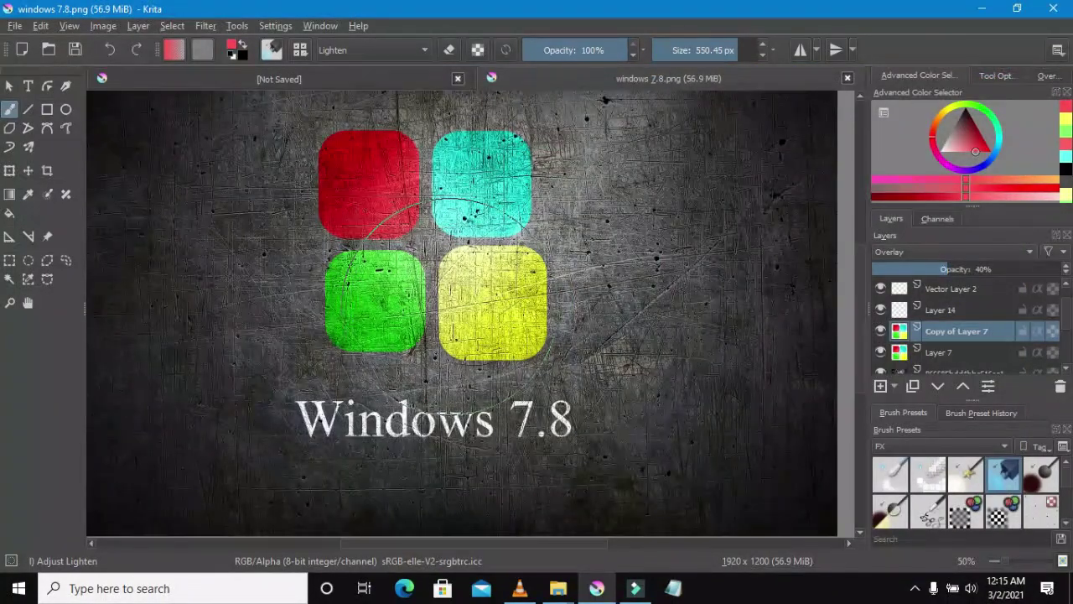
Dismiss the Save As dialog unsaved and snip a rectangle covering the entire screen.
key("ctrl+shift+s")
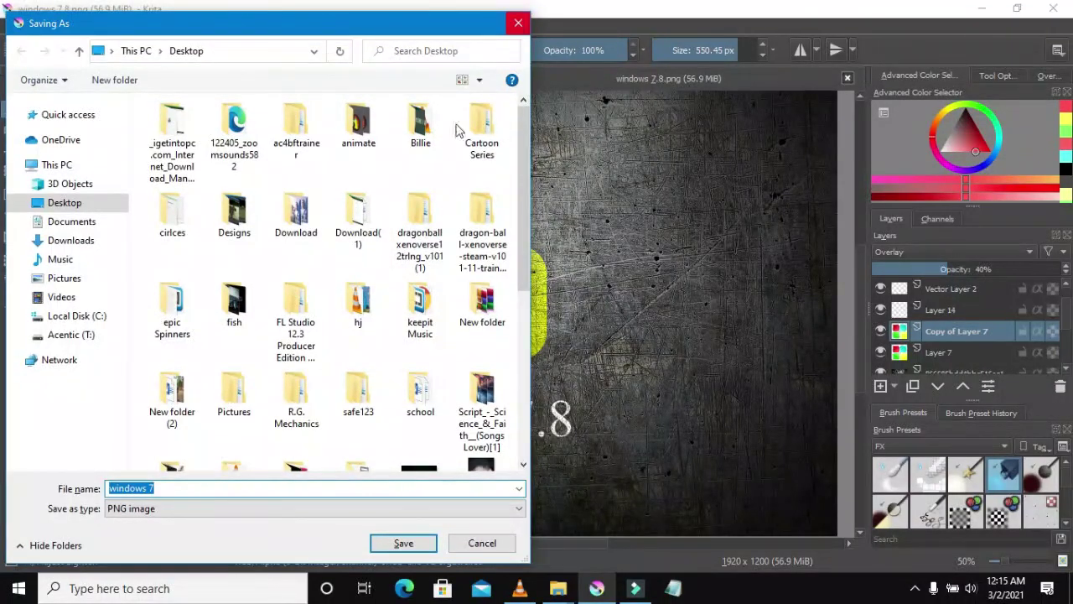
left_click(509, 29)
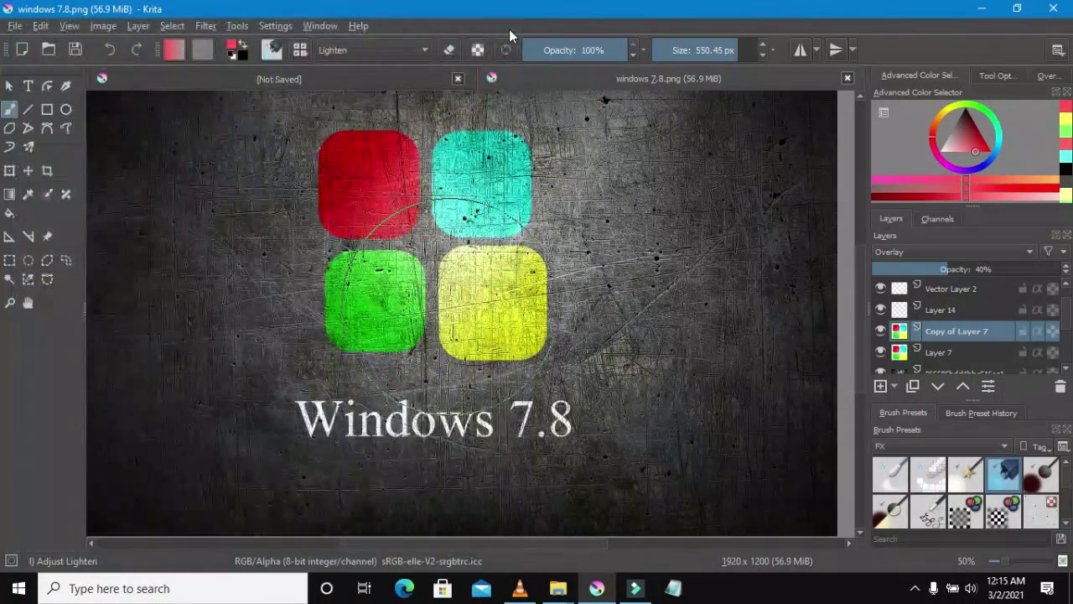
key("super+shift+s")
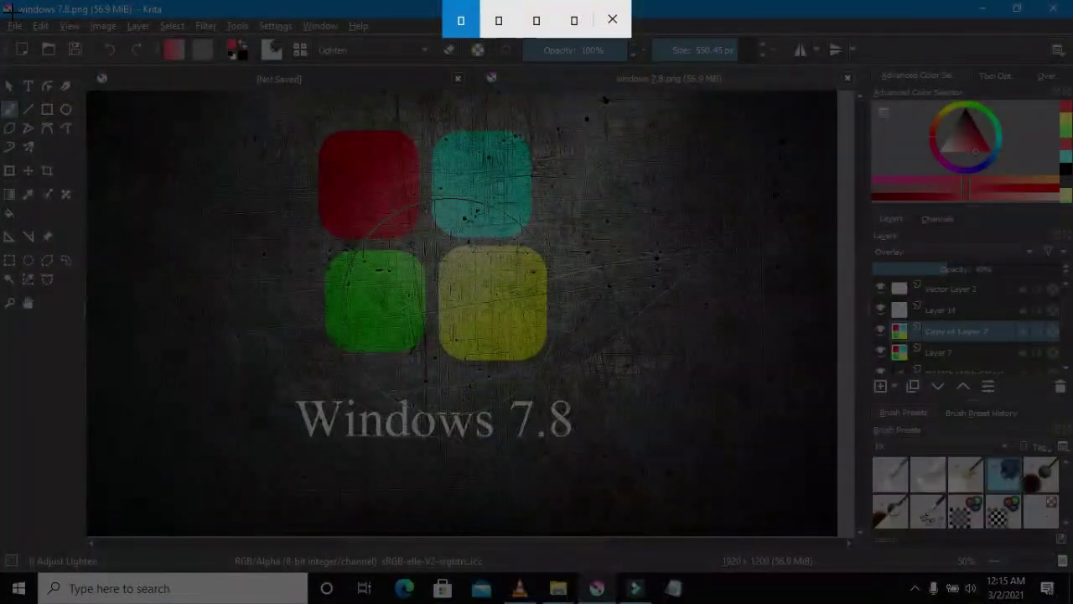
mouse_move(6, 7)
left_mouse_down()
mouse_move(132, 73)
mouse_move(1070, 419)
mouse_move(1063, 563)
left_mouse_up()
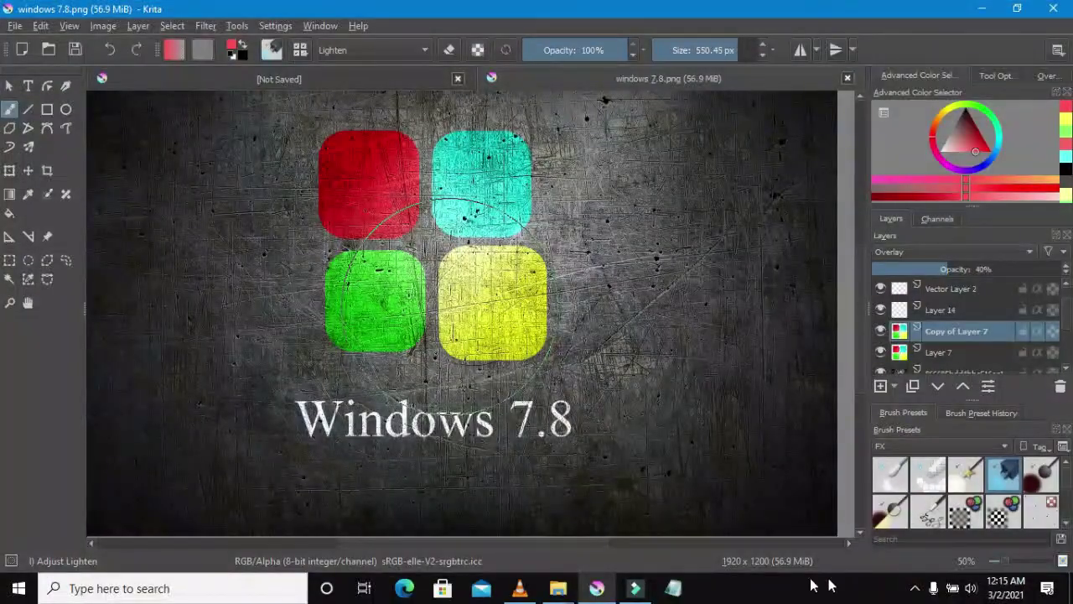